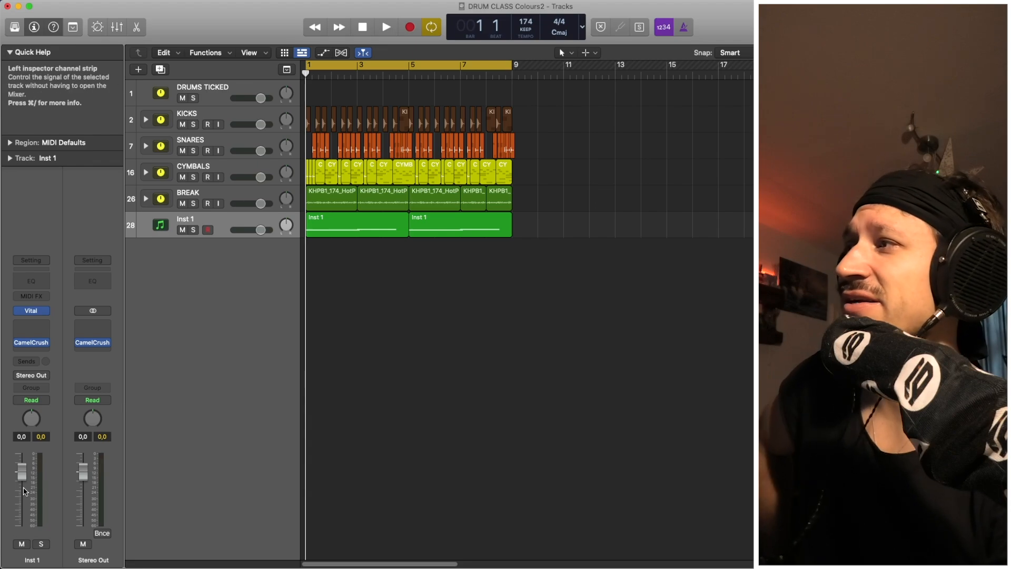
Pull Inst 1's volume down, then reset it to 0 dB.
{"action": "left_click_drag", "start_coordinate": [21, 472], "coordinate": [23, 502]}
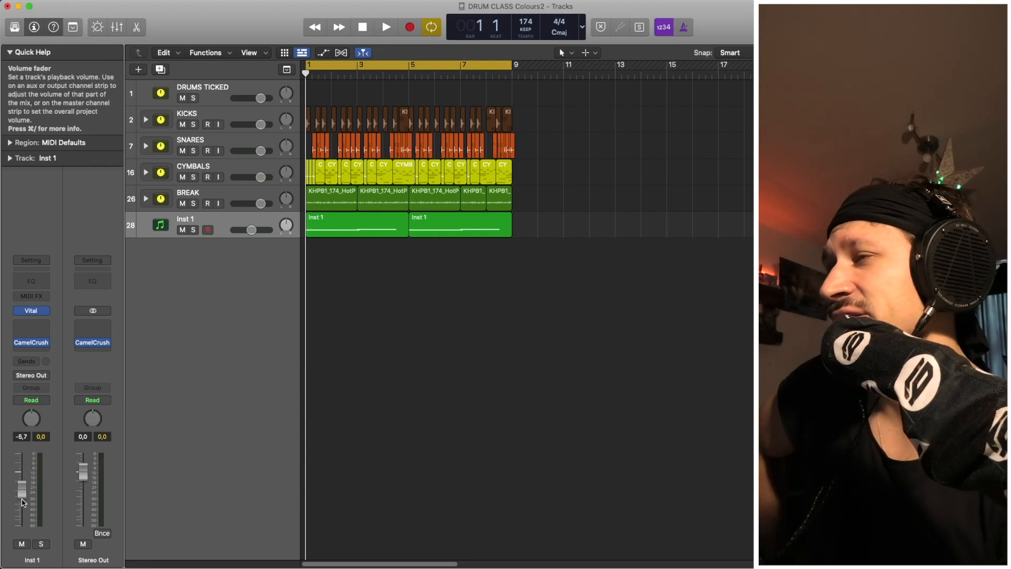
{"action": "double_click", "coordinate": [22, 498]}
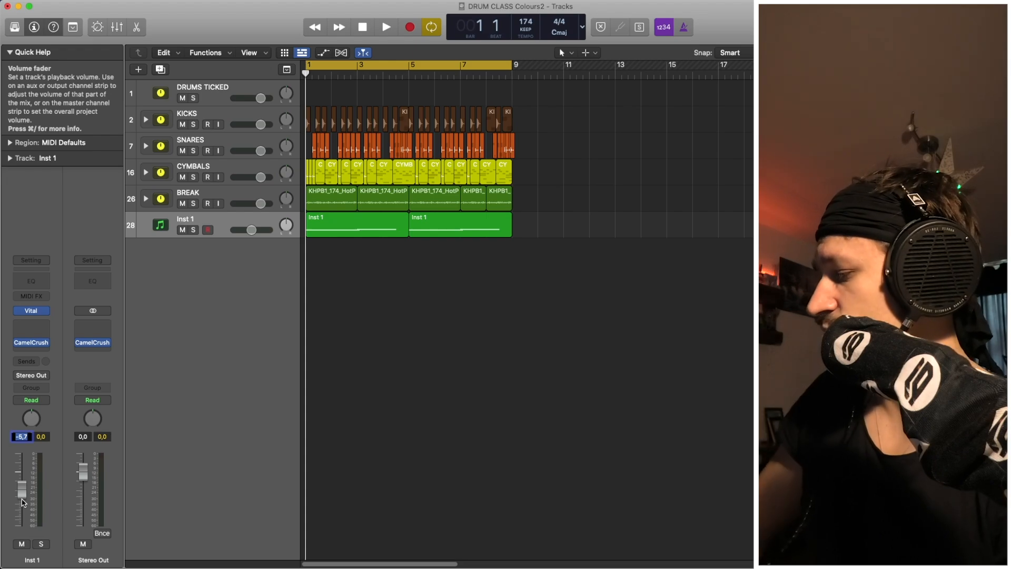
{"action": "type", "text": "0"}
{"action": "key", "text": "Return"}
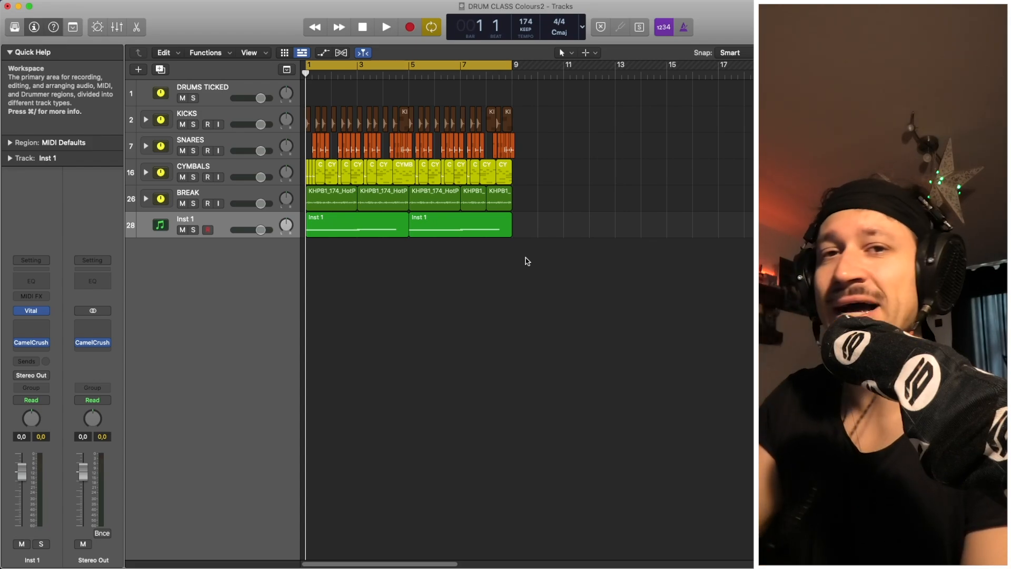
Select DRUMS TICKED, mute the Inst 1 synth track and briefly play the drums.
{"action": "key", "text": "space"}
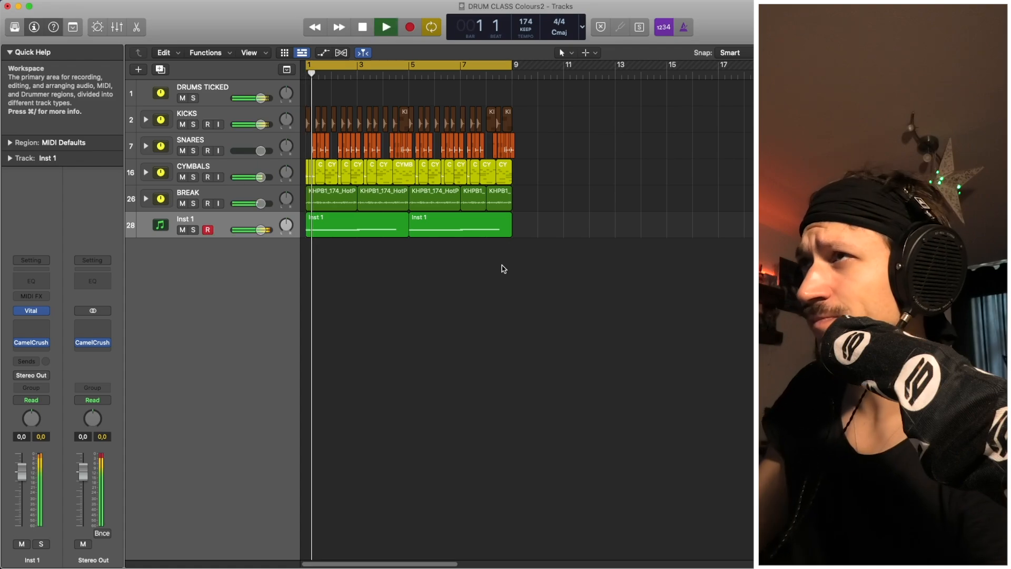
{"action": "left_click", "coordinate": [216, 91]}
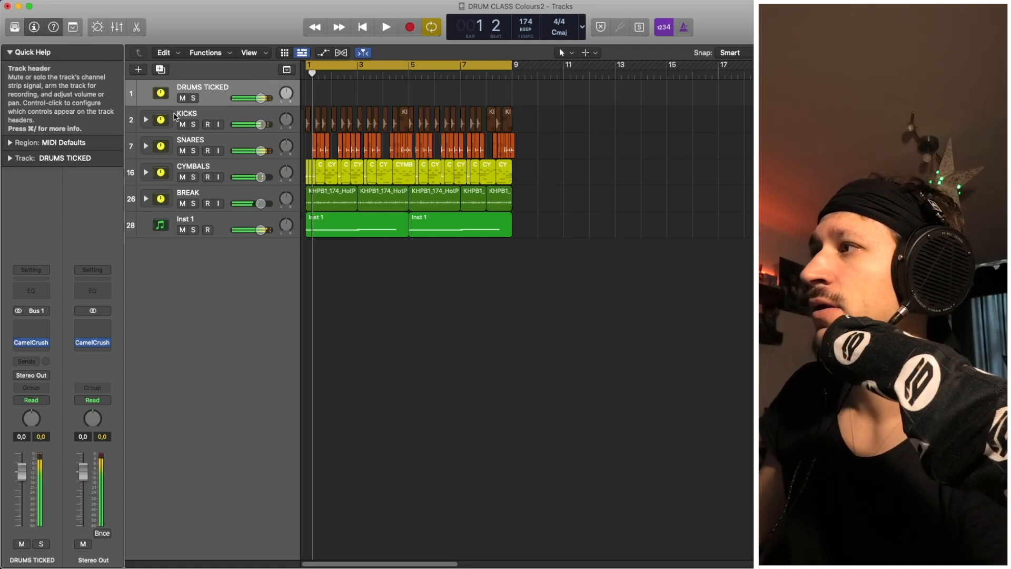
{"action": "left_click", "coordinate": [182, 229]}
{"action": "key", "text": "space"}
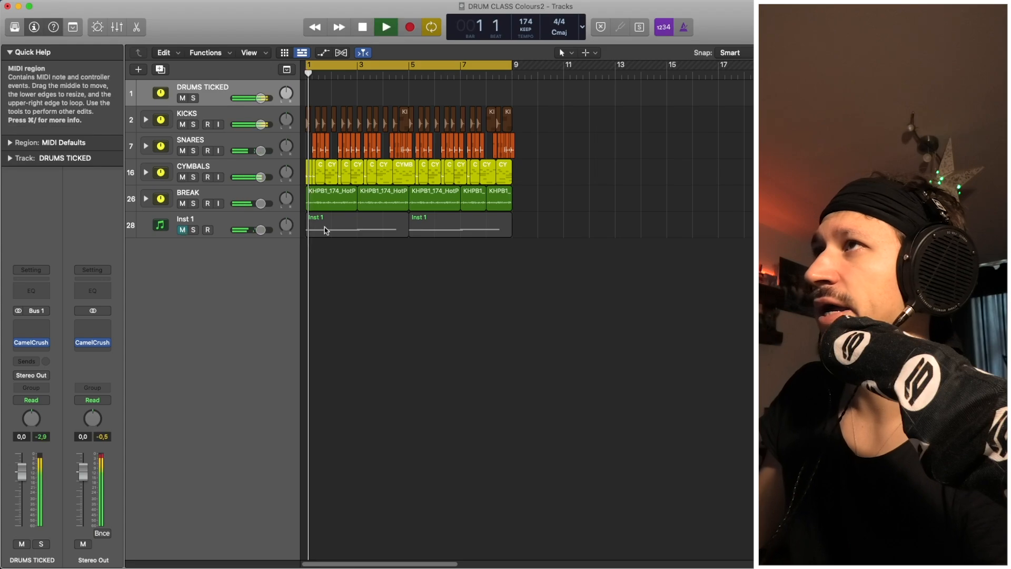
{"action": "key", "text": "space"}
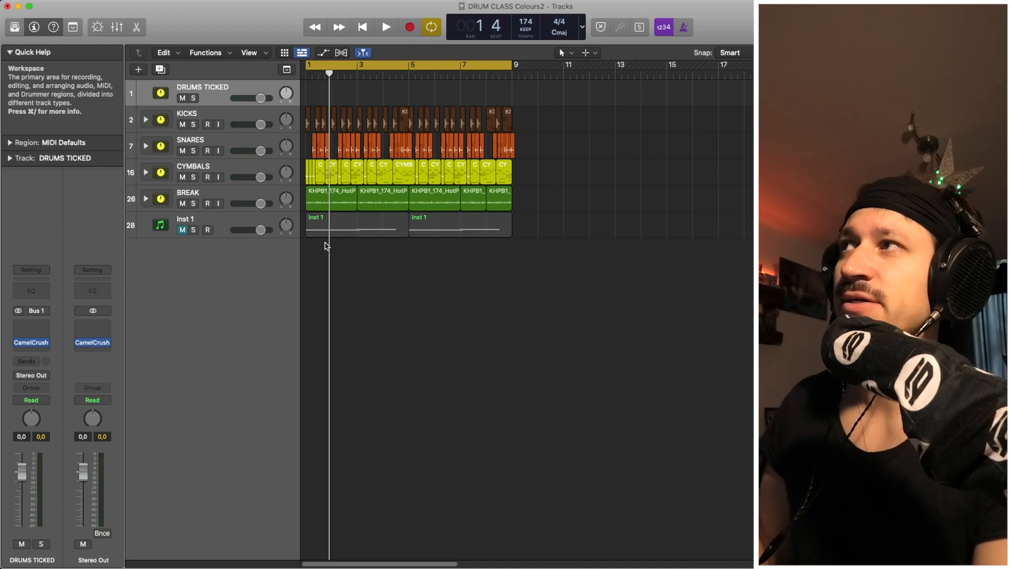
Clear the peak readings and audition the drums without the synth twice.
{"action": "left_click", "coordinate": [42, 437]}
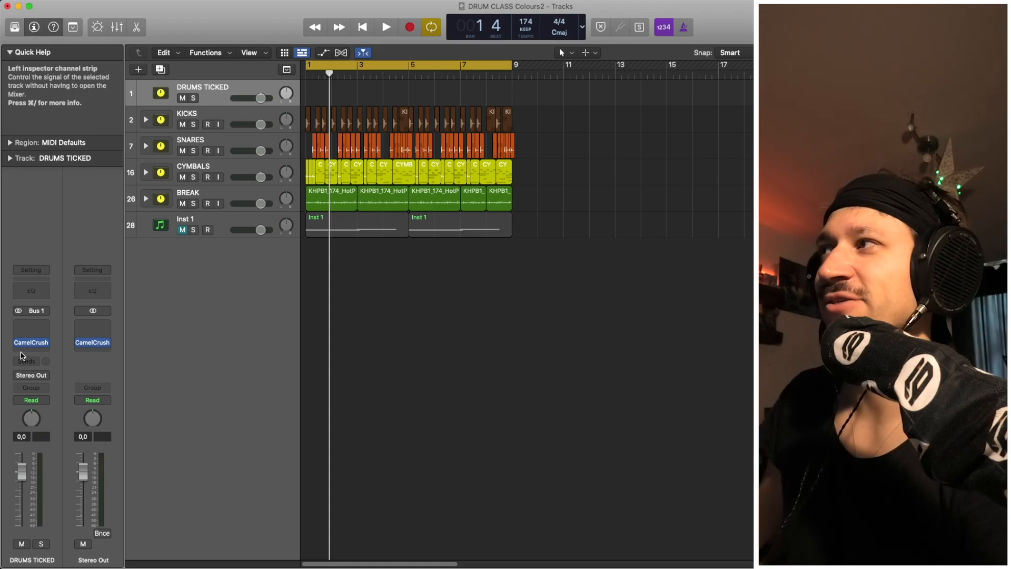
{"action": "key", "text": "space"}
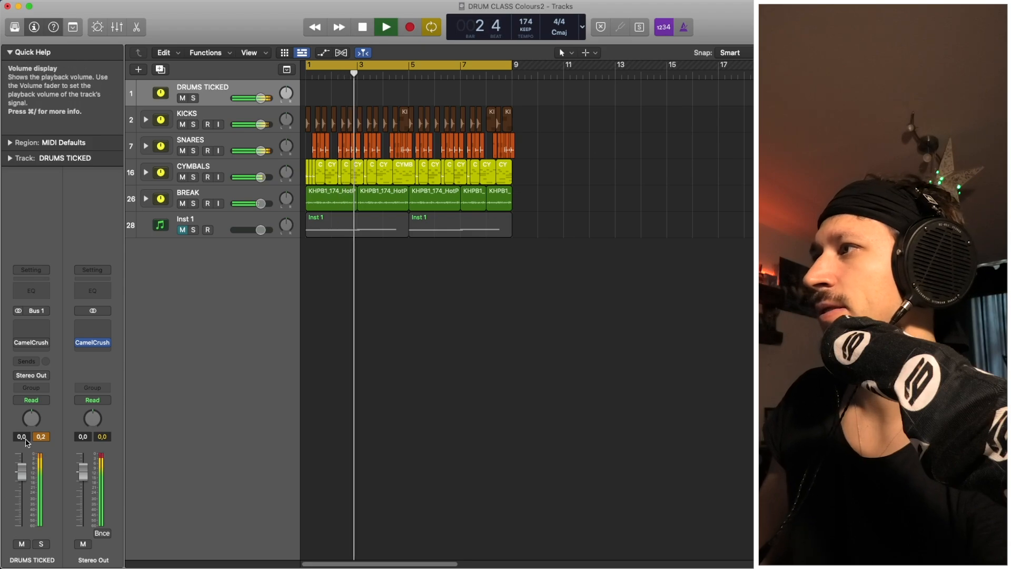
{"action": "key", "text": "space"}
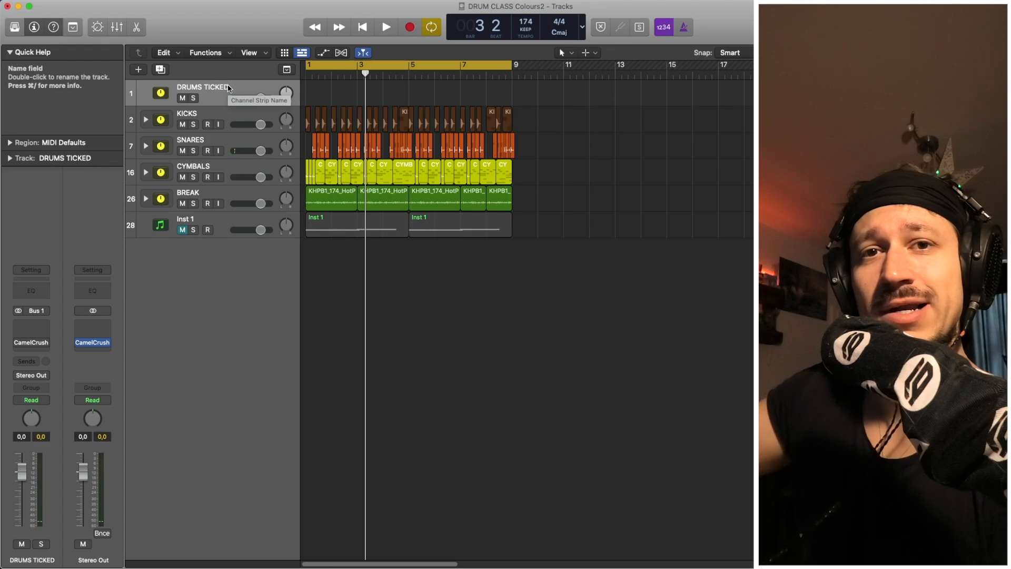
{"action": "key", "text": "space"}
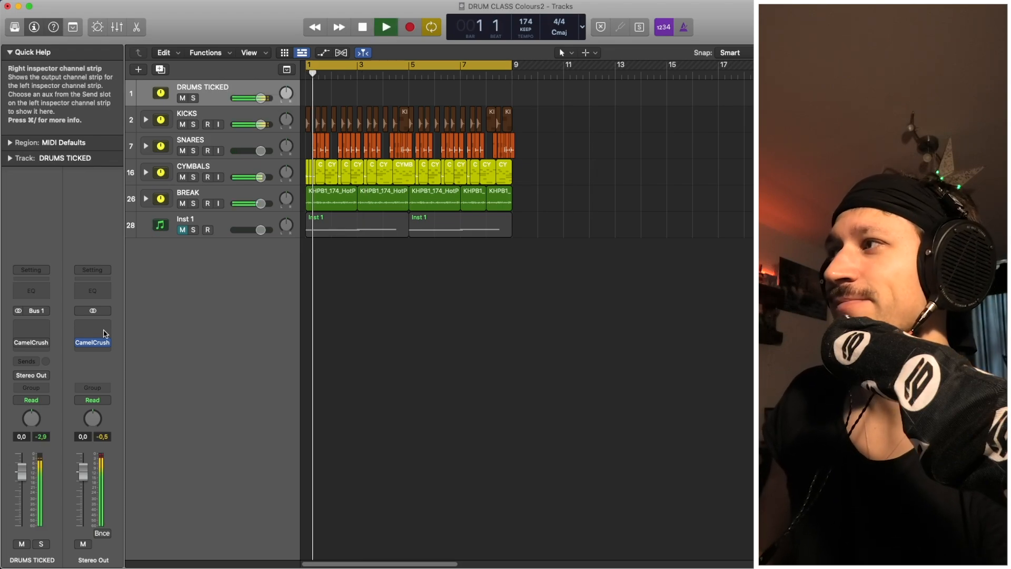
{"action": "key", "text": "space"}
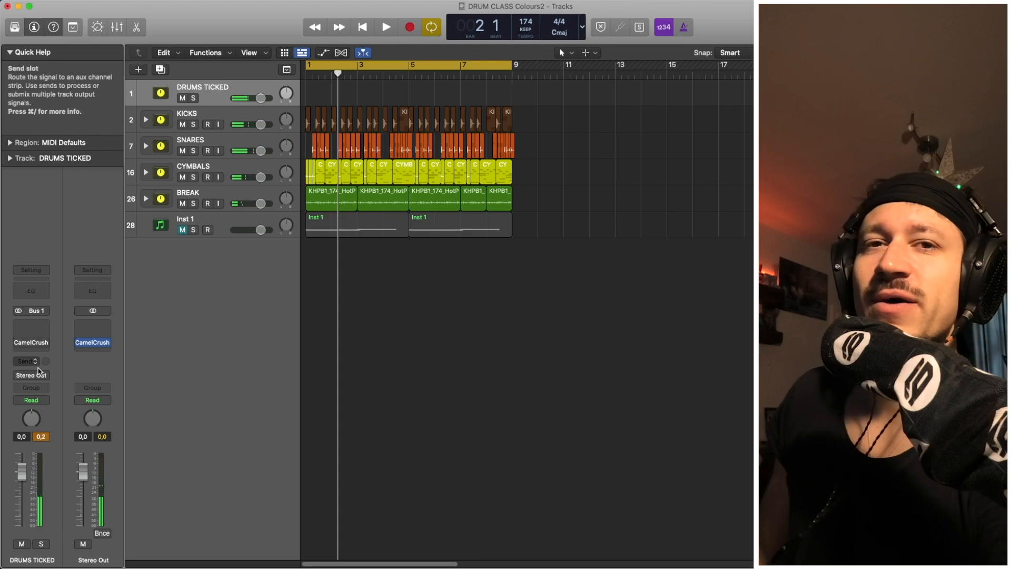
Bypass the Channel EQ and CamelCrush on KICKS and audition the kicks.
{"action": "left_click", "coordinate": [219, 112]}
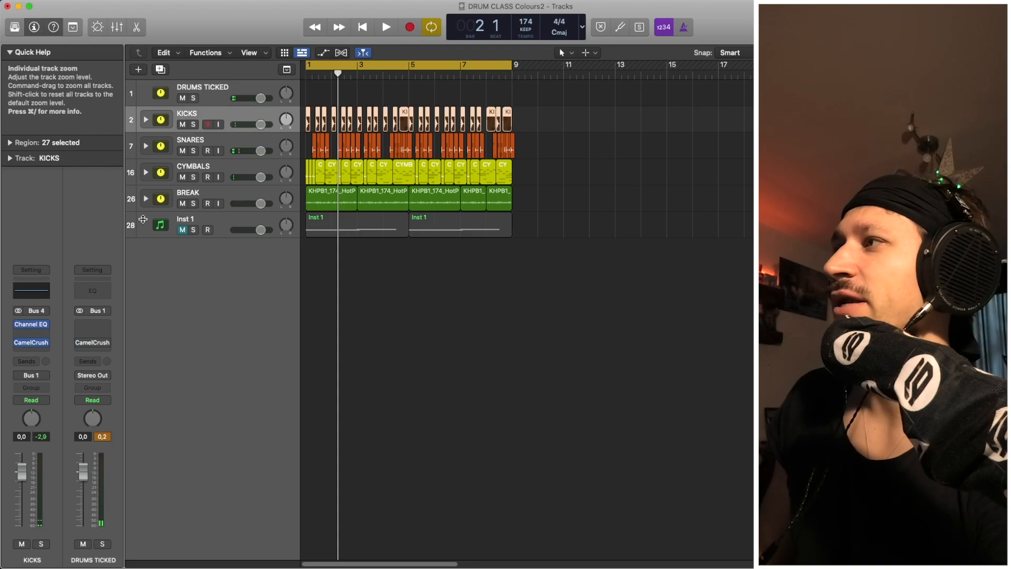
{"action": "left_click", "coordinate": [19, 325]}
{"action": "key", "text": "space"}
{"action": "key", "text": "space"}
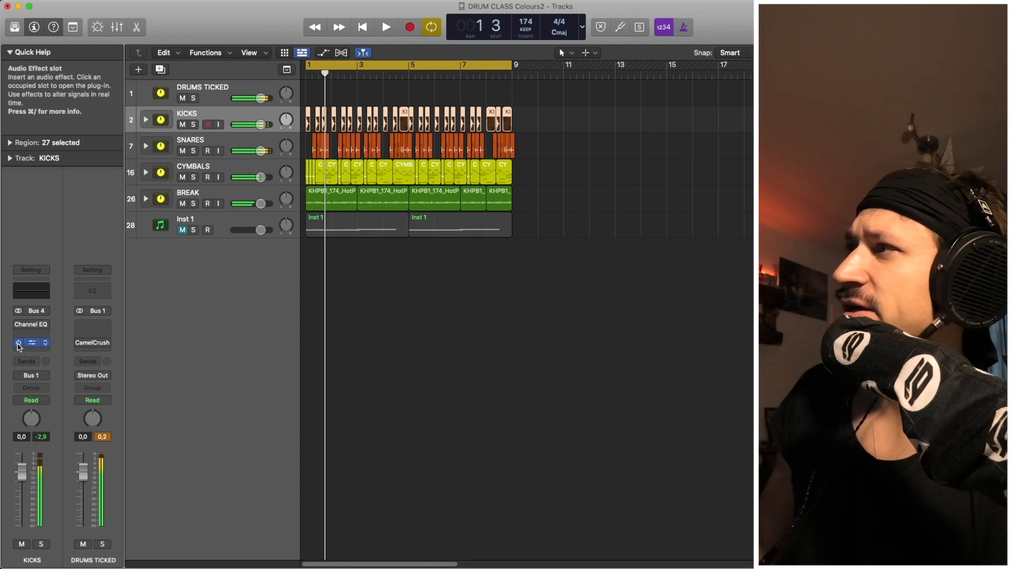
{"action": "left_click", "coordinate": [19, 343]}
{"action": "key", "text": "space"}
{"action": "left_click", "coordinate": [47, 436]}
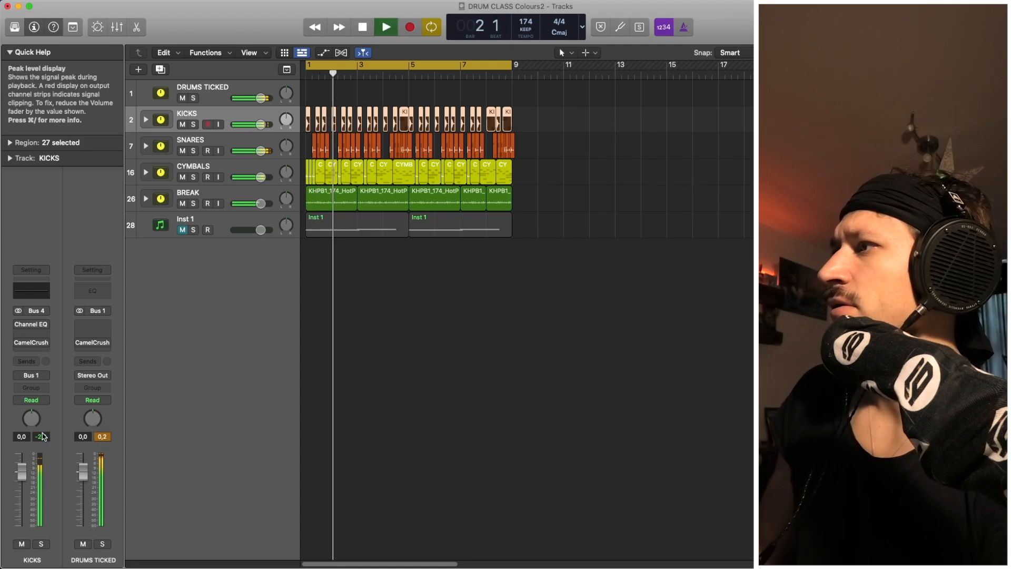
{"action": "key", "text": "space"}
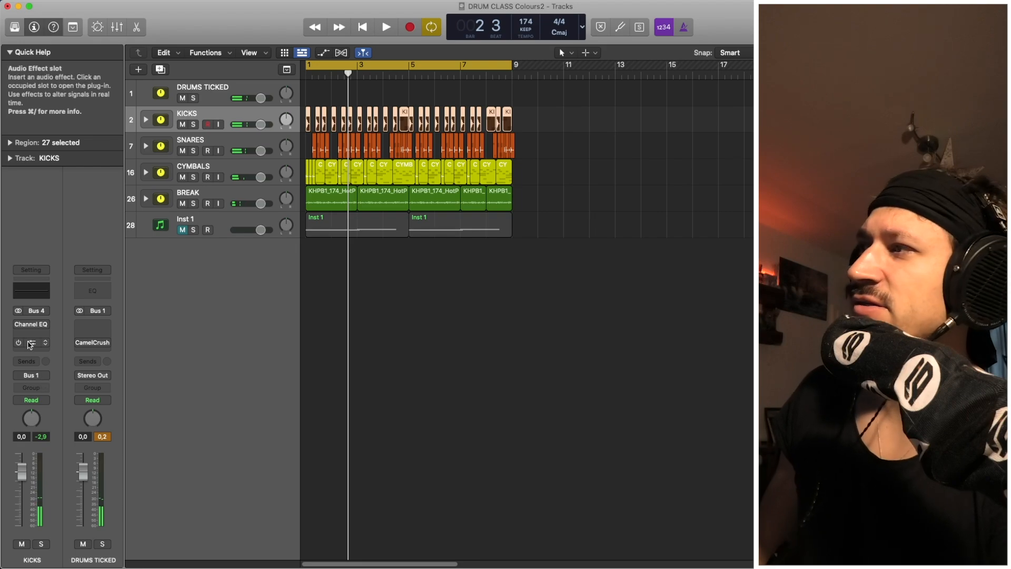
Re-enable CamelCrush on KICKS, dip its volume to -3.7 dB, then reset it to 0 dB.
{"action": "mouse_move", "coordinate": [27, 345]}
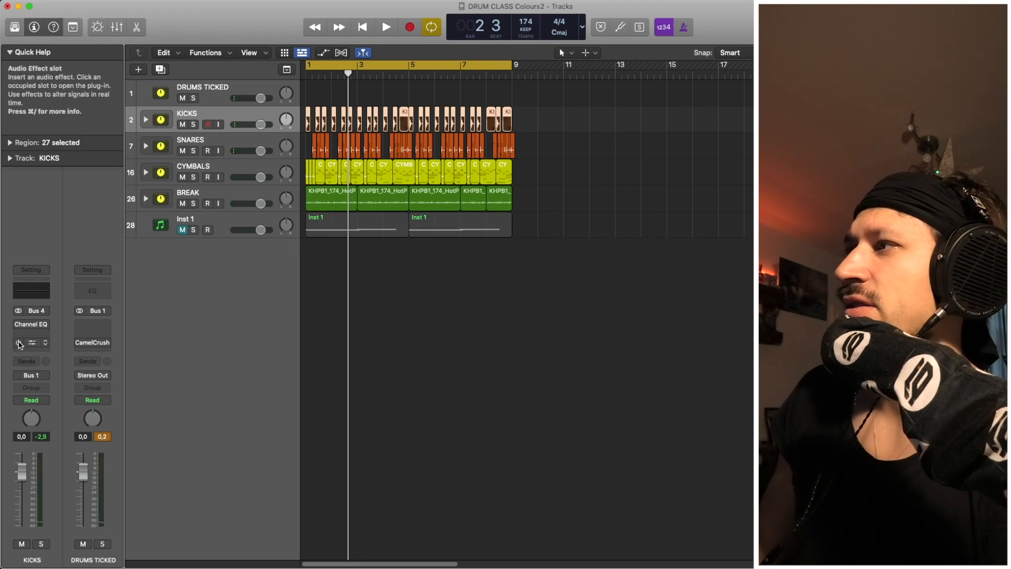
{"action": "left_click", "coordinate": [20, 344]}
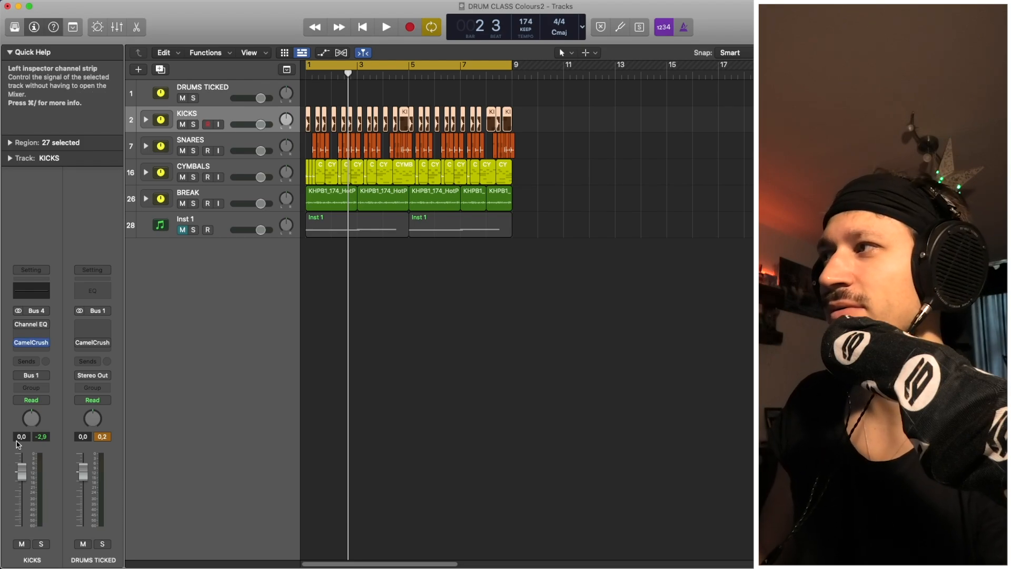
{"action": "left_click_drag", "start_coordinate": [22, 471], "coordinate": [21, 482]}
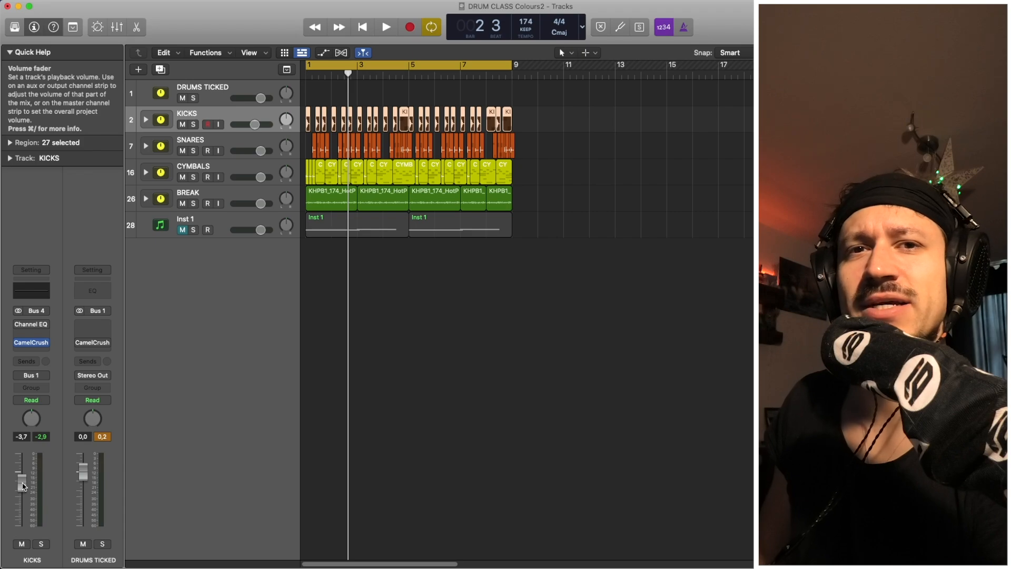
{"action": "double_click", "coordinate": [22, 483]}
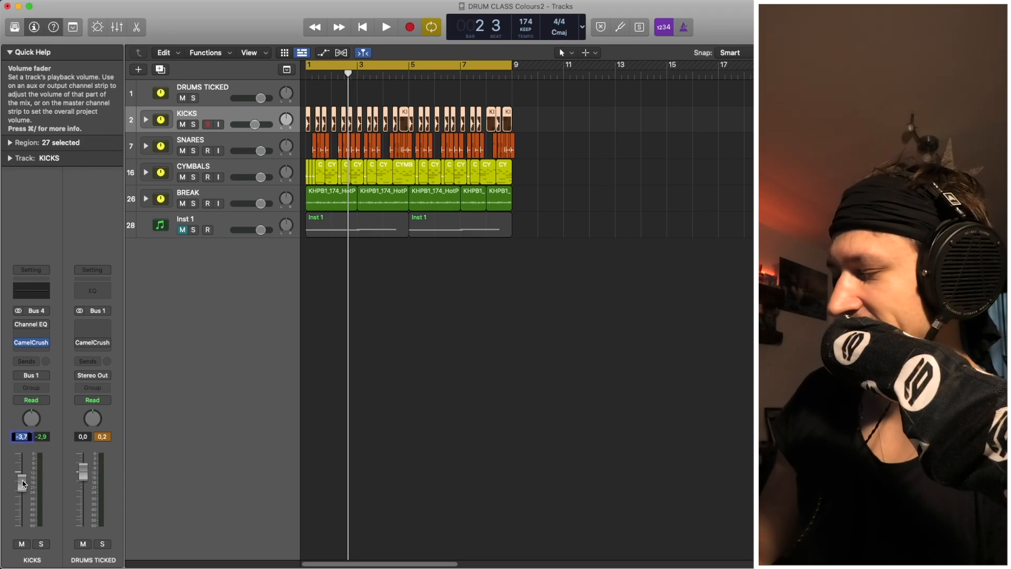
{"action": "type", "text": "0"}
{"action": "key", "text": "Return"}
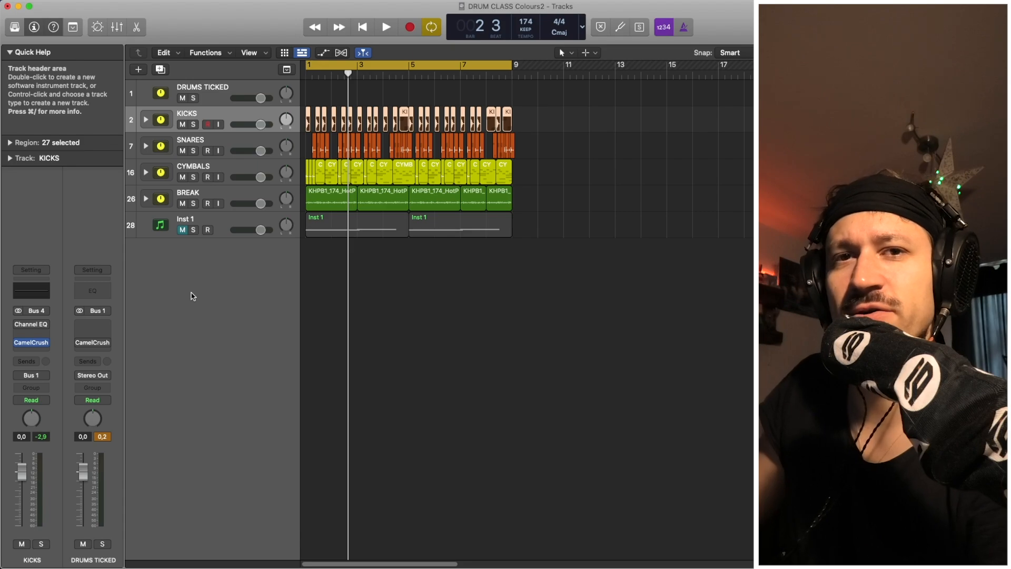
Re-enable the Channel EQ on KICKS and play the arrangement from bar 1.
{"action": "left_click", "coordinate": [210, 90]}
{"action": "left_click", "coordinate": [196, 115]}
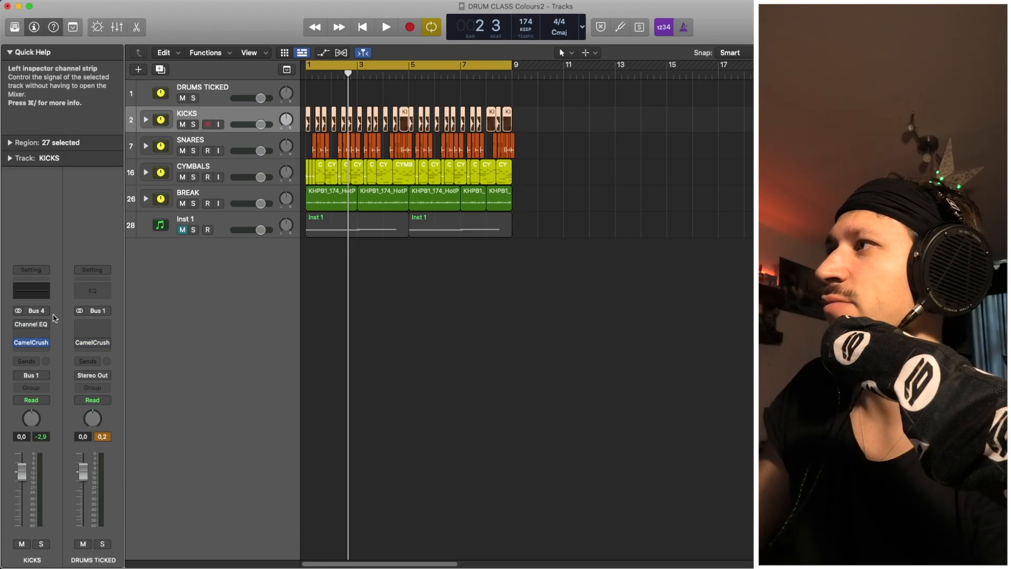
{"action": "left_click", "coordinate": [22, 324]}
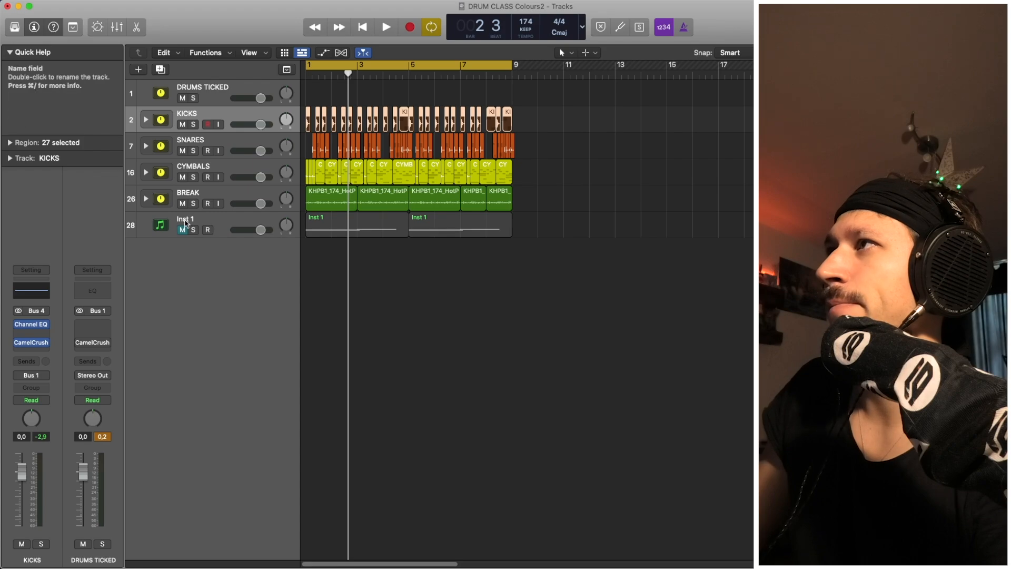
{"action": "key", "text": "space"}
{"action": "key", "text": "space"}
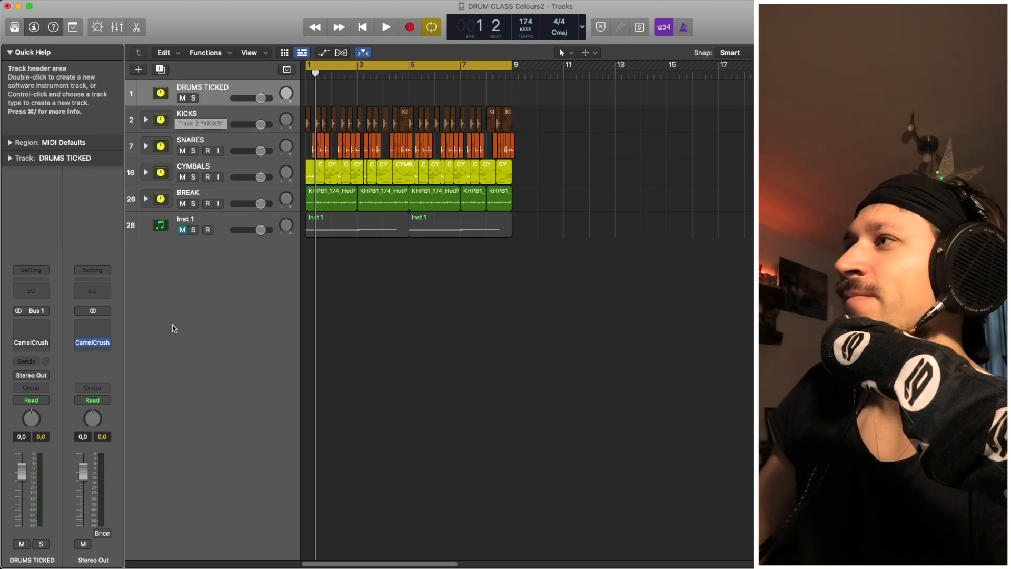
Solo KICKS to hear the kicks alone, then unsolo it.
{"action": "left_click", "coordinate": [193, 220]}
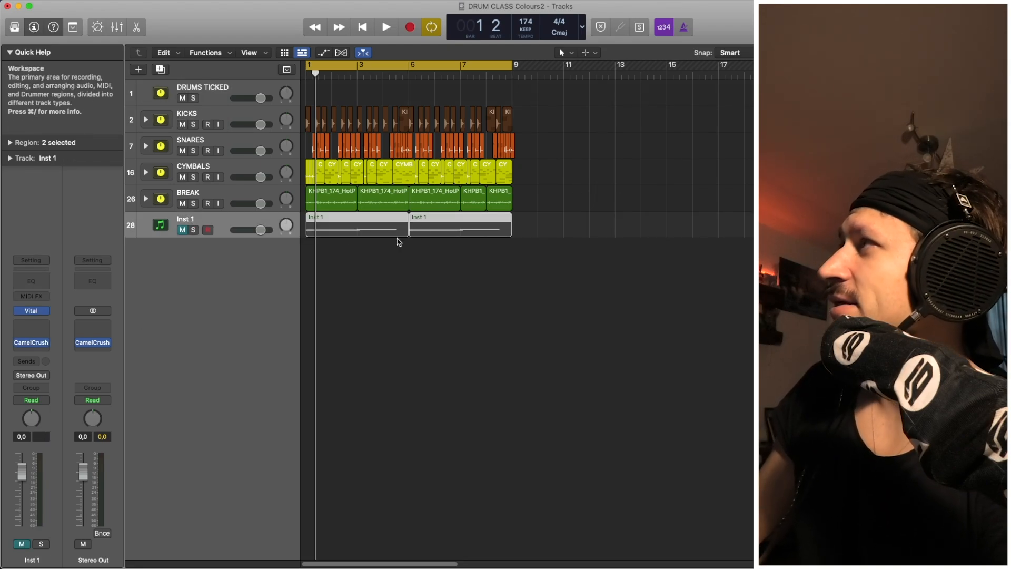
{"action": "left_click", "coordinate": [534, 278]}
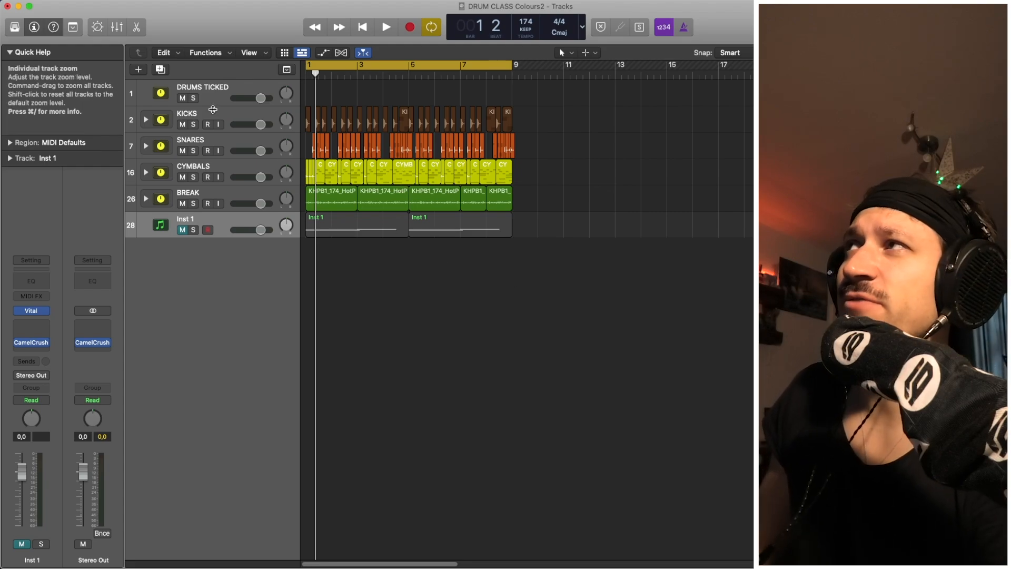
{"action": "left_click", "coordinate": [193, 125]}
{"action": "key", "text": "space"}
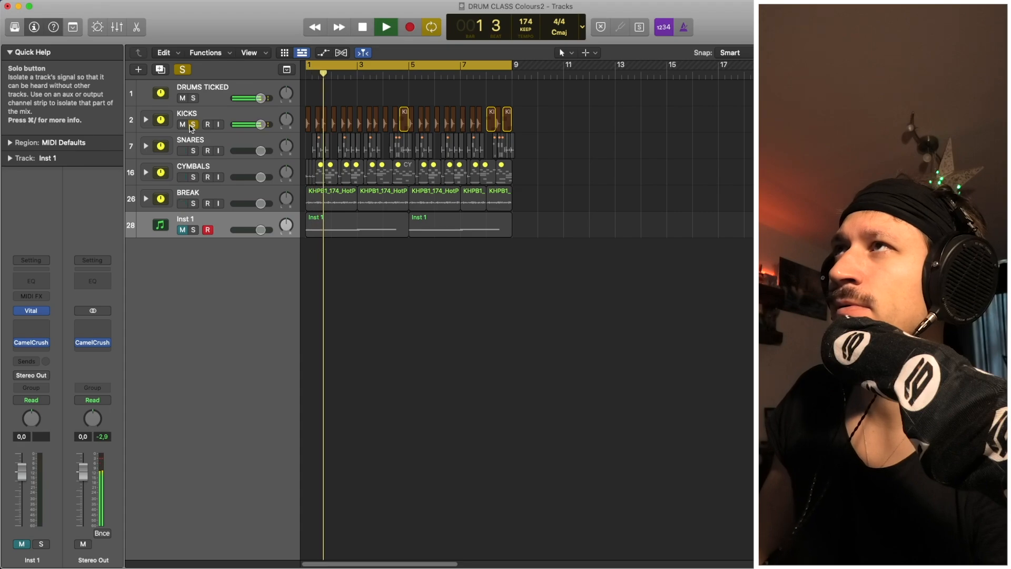
{"action": "key", "text": "space"}
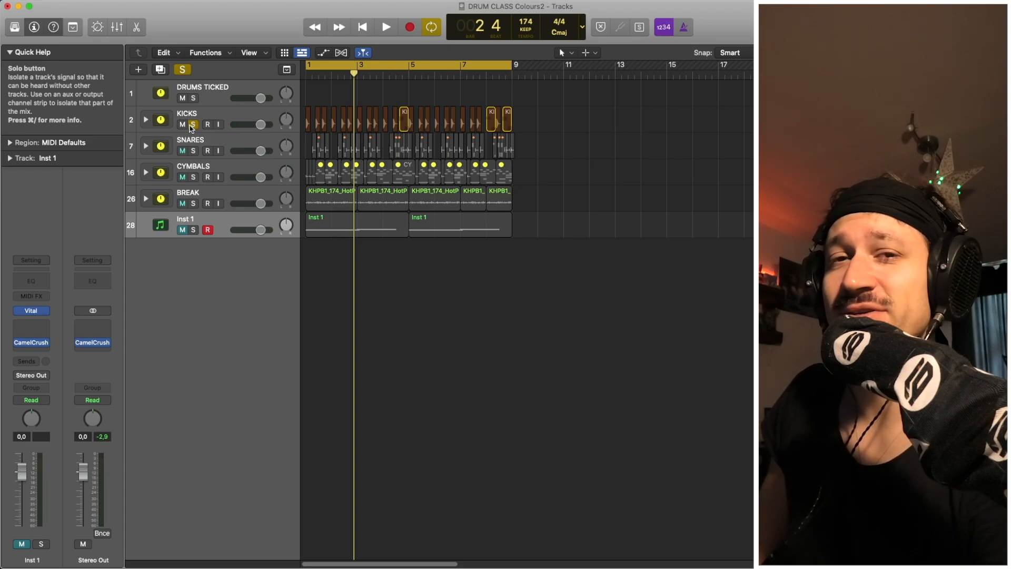
{"action": "left_click", "coordinate": [192, 124]}
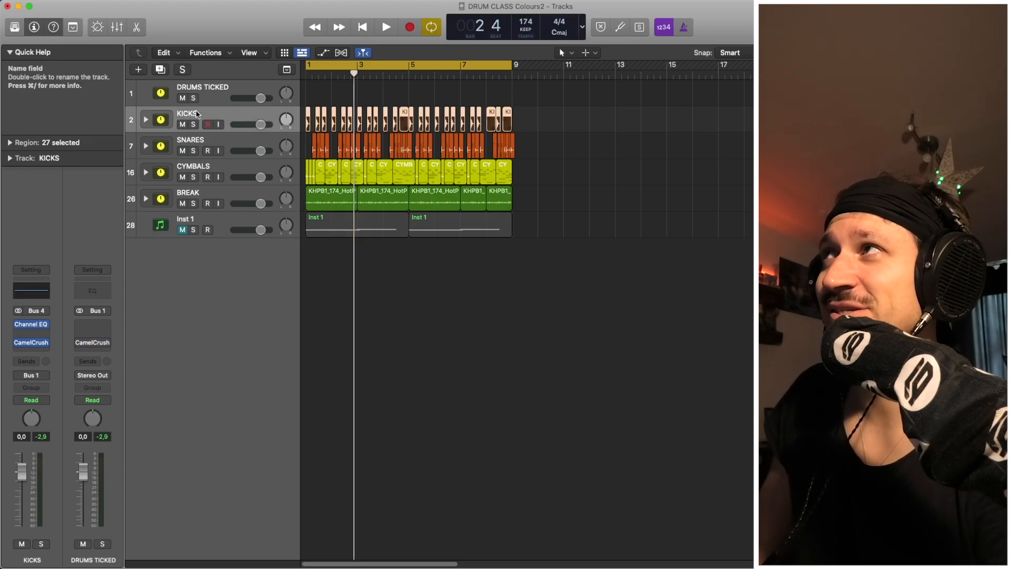
Select the KICKS track and its regions, leaving Inst 1 muted below the drums.
{"action": "left_click", "coordinate": [196, 113]}
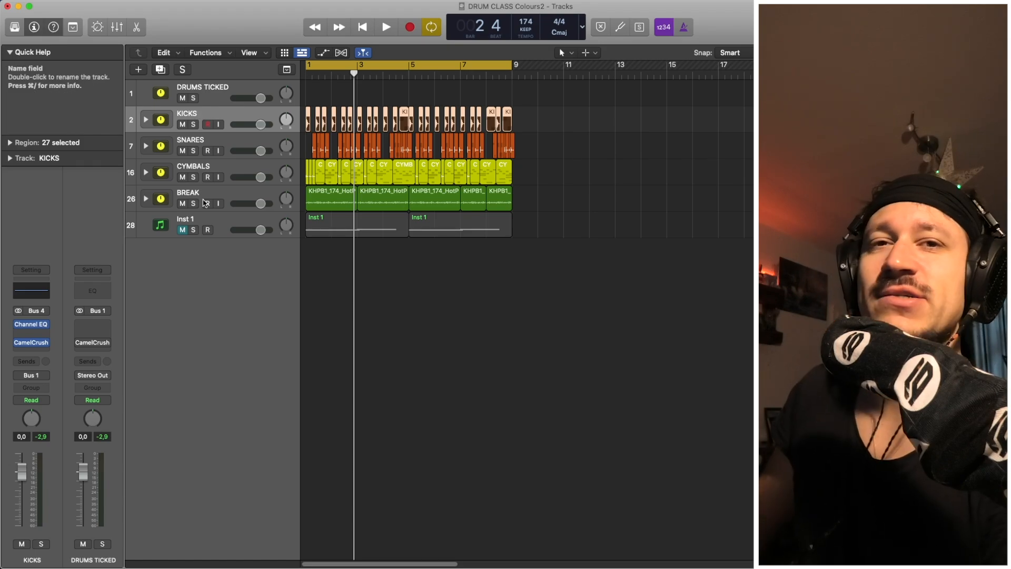
Unmute Inst 1, clear the stray region selection and select the Inst 1 track.
{"action": "key", "text": "space"}
{"action": "left_click", "coordinate": [183, 230]}
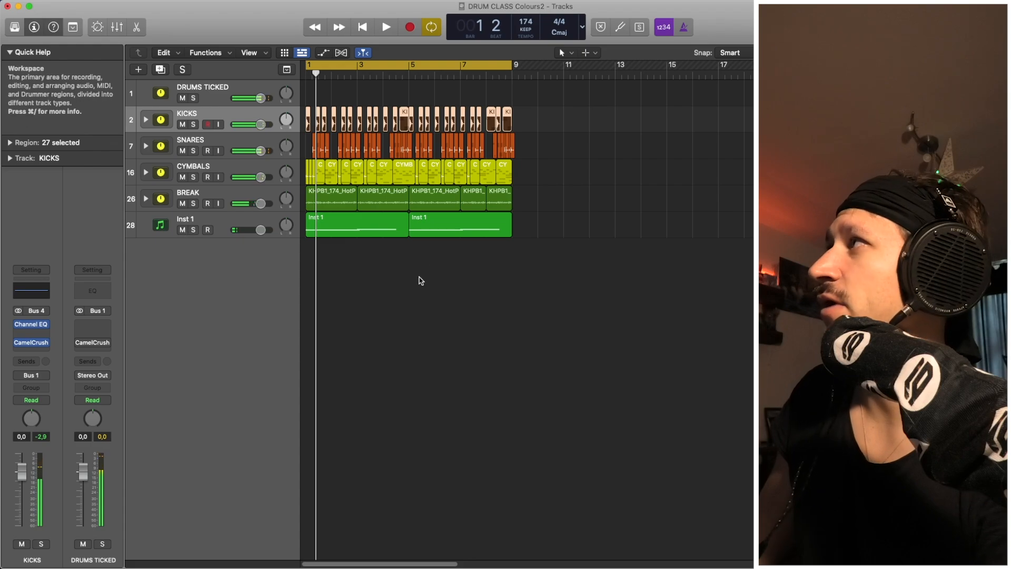
{"action": "left_click_drag", "start_coordinate": [420, 278], "coordinate": [438, 209]}
{"action": "left_click_drag", "start_coordinate": [454, 302], "coordinate": [406, 249]}
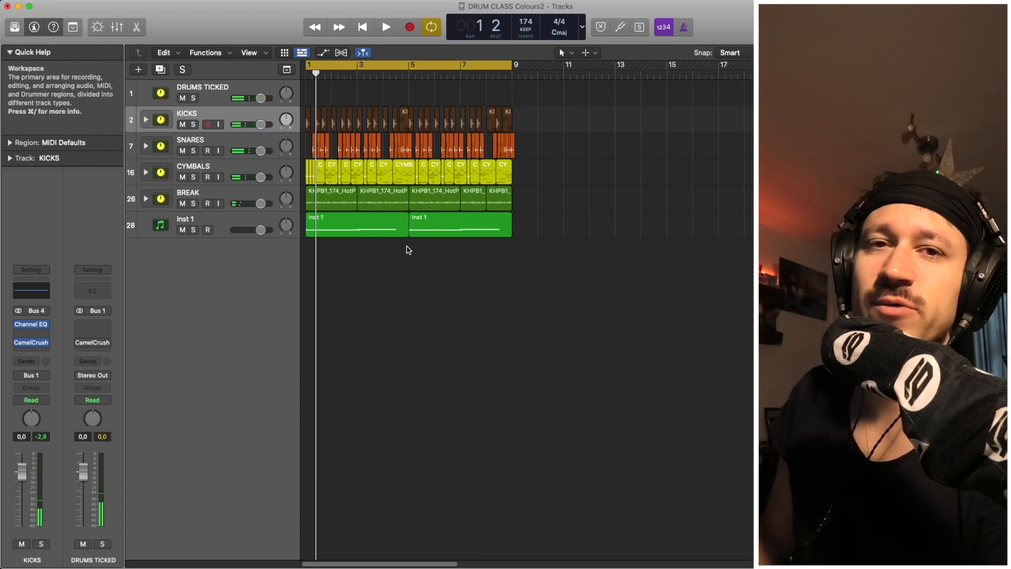
{"action": "key", "text": "space"}
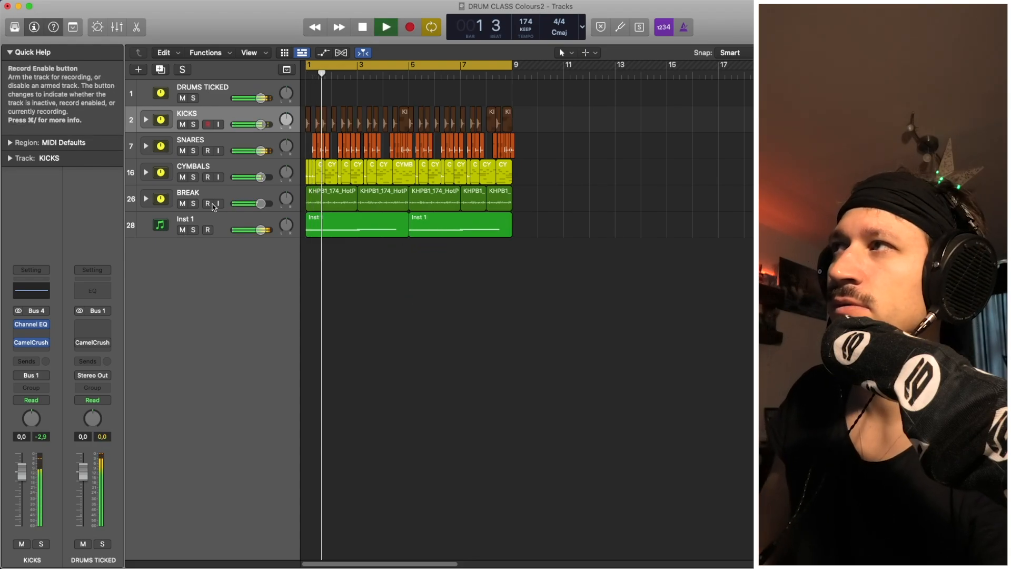
{"action": "left_click", "coordinate": [185, 220]}
{"action": "key", "text": "space"}
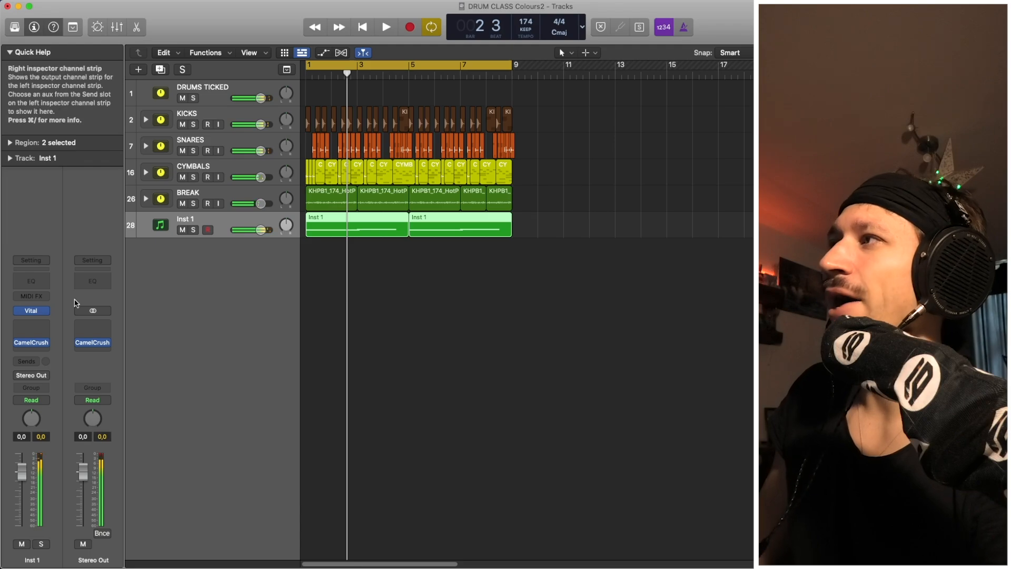
Insert LFOTool (Stereo) in Inst 1's first Audio FX slot.
{"action": "left_click", "coordinate": [43, 326]}
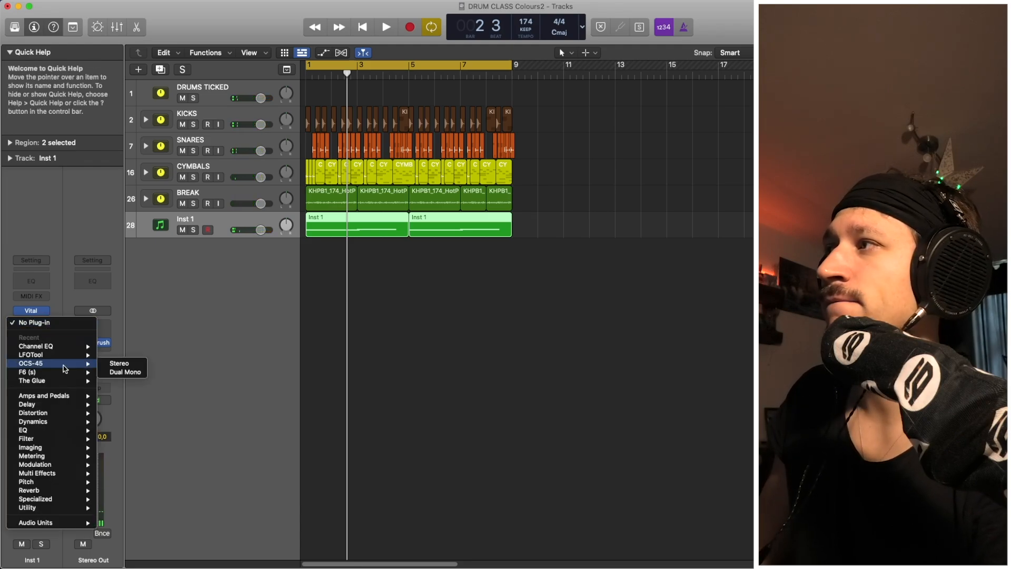
{"action": "mouse_move", "coordinate": [69, 357]}
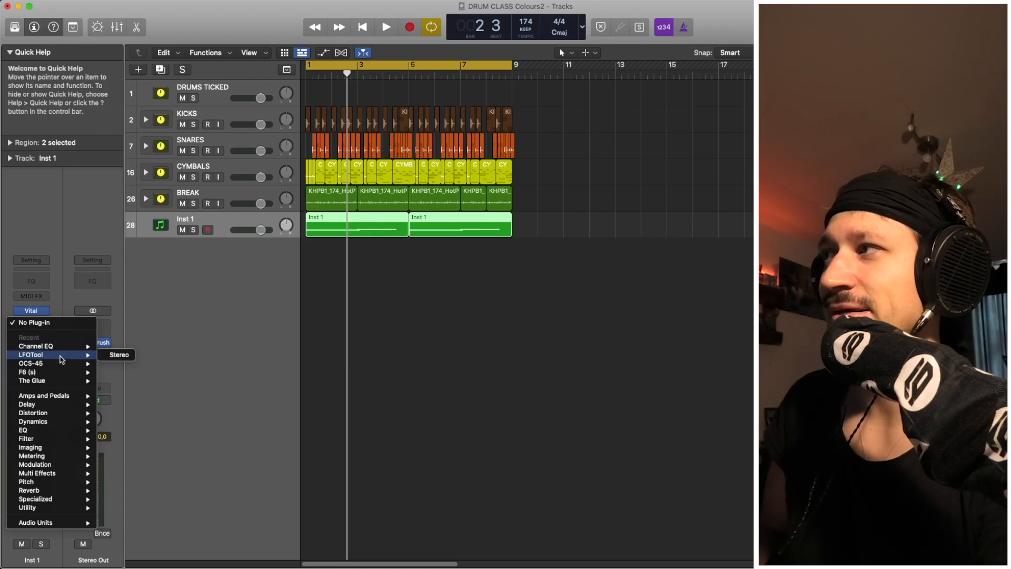
{"action": "mouse_move", "coordinate": [63, 375]}
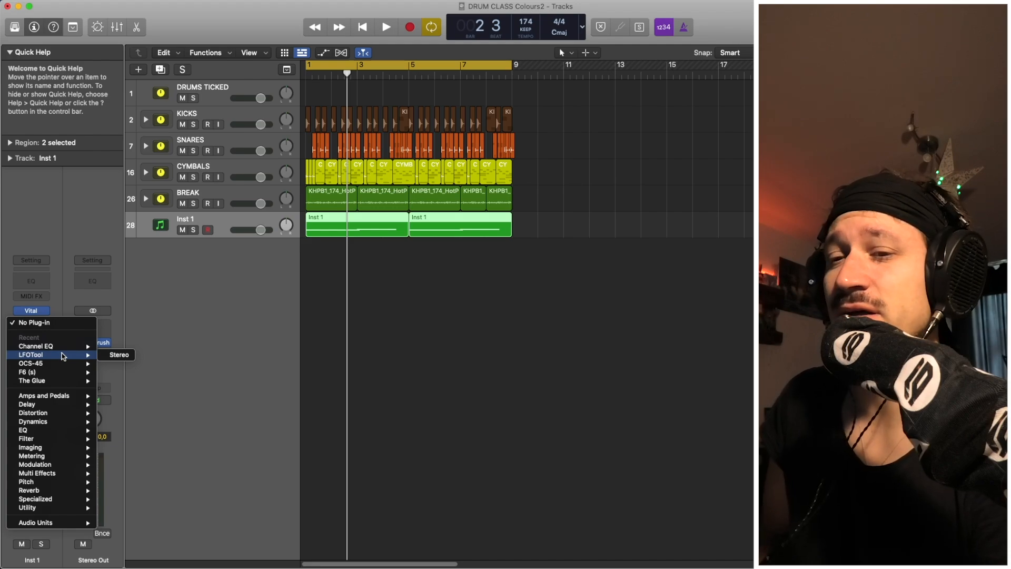
{"action": "left_click", "coordinate": [120, 355]}
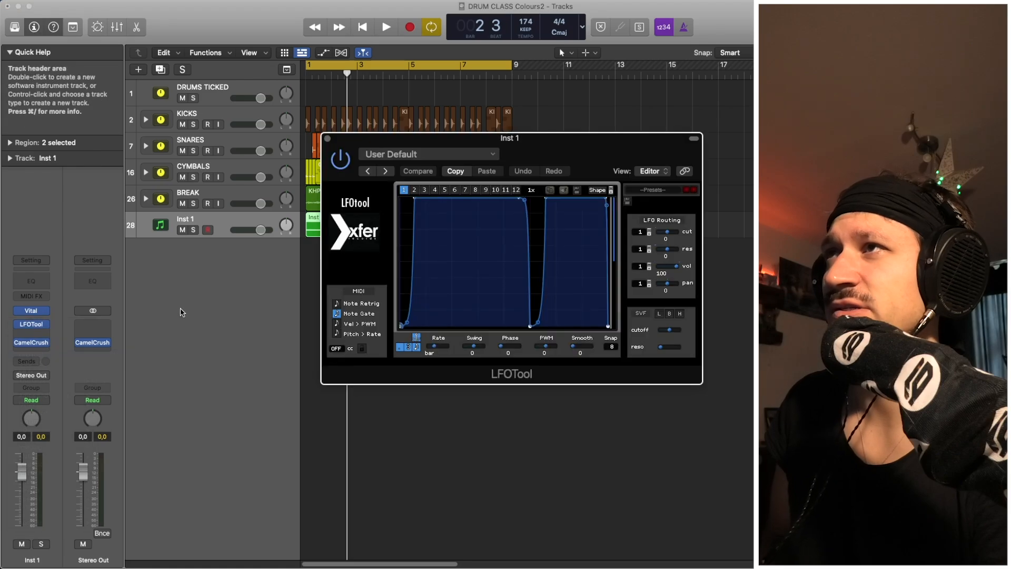
Audition Inst 1 soloed and in the mix through LFOTool, then open the slot below it.
{"action": "left_click", "coordinate": [194, 230]}
{"action": "key", "text": "space"}
{"action": "key", "text": "space"}
{"action": "left_click", "coordinate": [194, 230]}
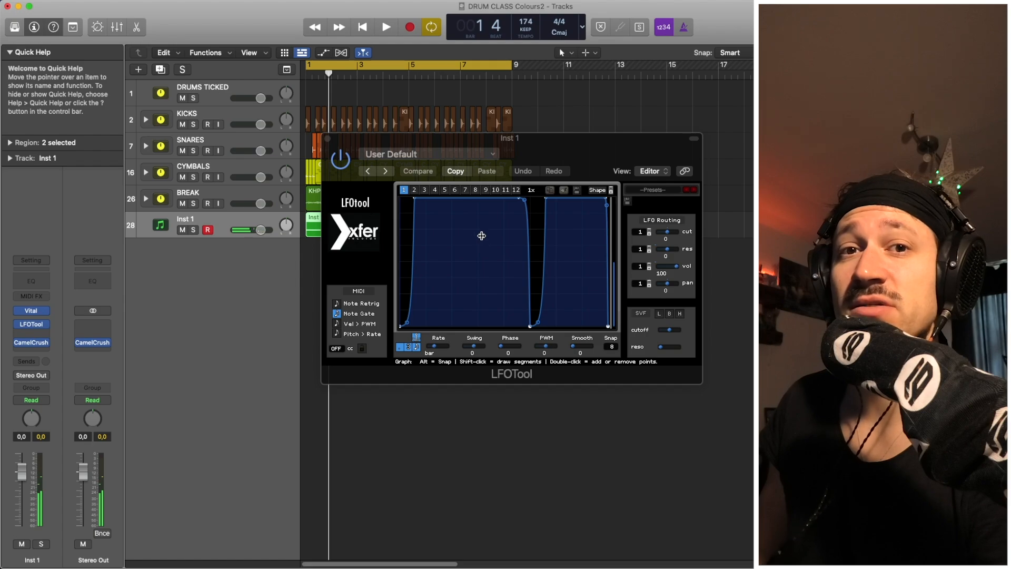
{"action": "key", "text": "space"}
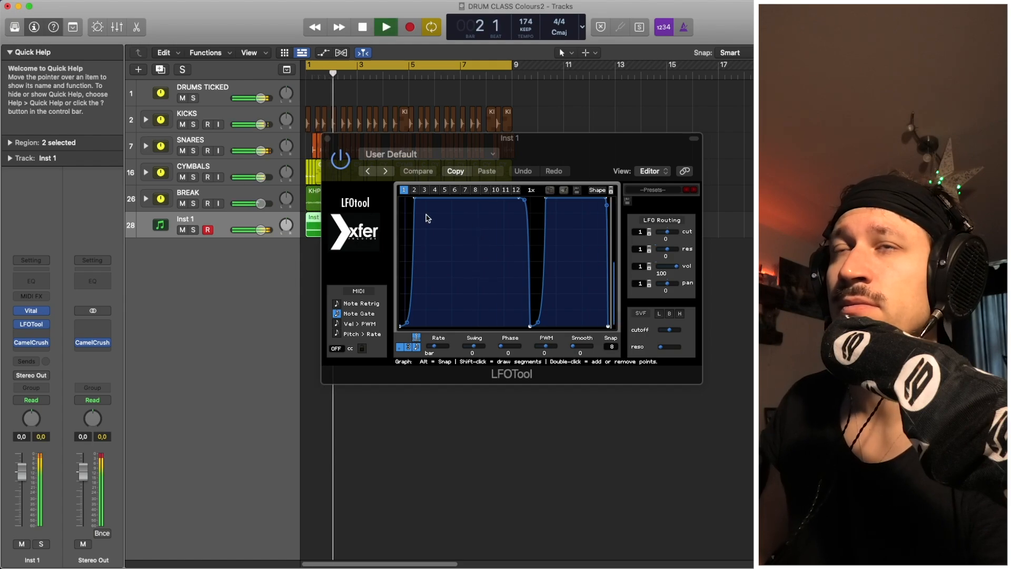
{"action": "key", "text": "space"}
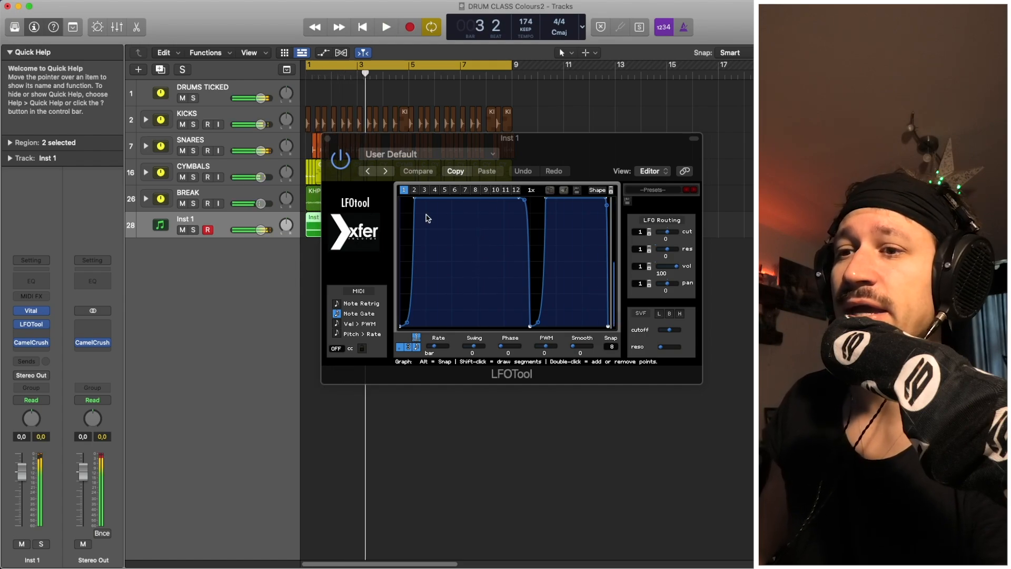
{"action": "left_click", "coordinate": [31, 333]}
Insert F6 (Stereo) after LFOTool and close LFOTool's window.
{"action": "left_click", "coordinate": [129, 381]}
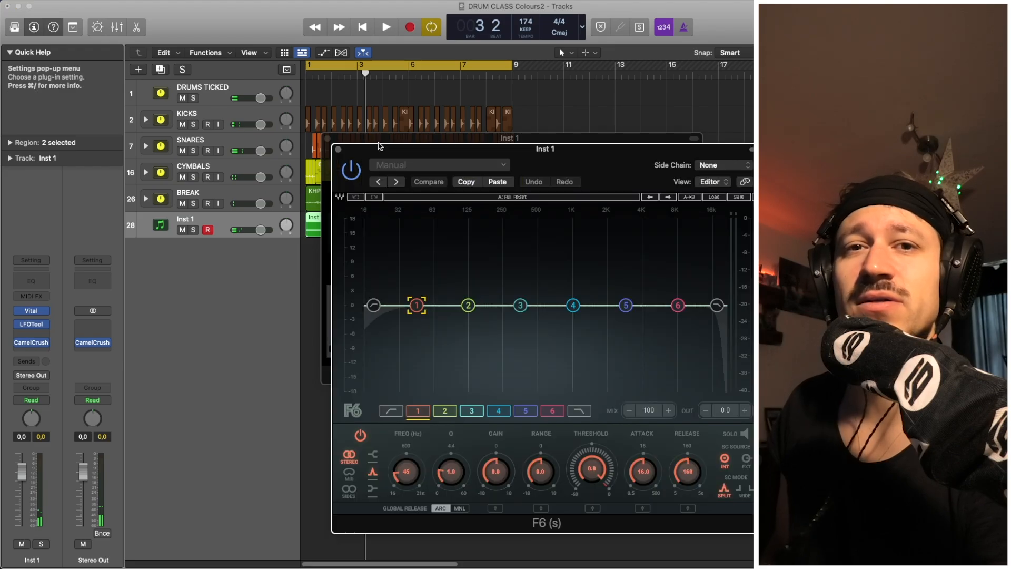
{"action": "left_click", "coordinate": [327, 139]}
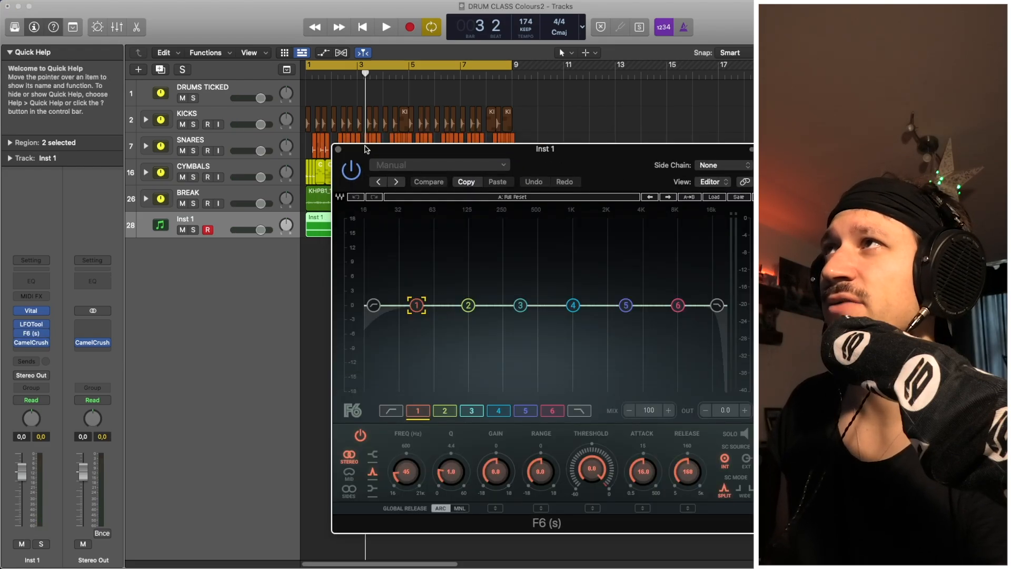
{"action": "left_click_drag", "start_coordinate": [366, 147], "coordinate": [289, 115]}
Make F6 band 1 a low shelf near 145 Hz: threshold -18.2, range -10.7, attack 0.5.
{"action": "left_click_drag", "start_coordinate": [327, 442], "coordinate": [328, 422]}
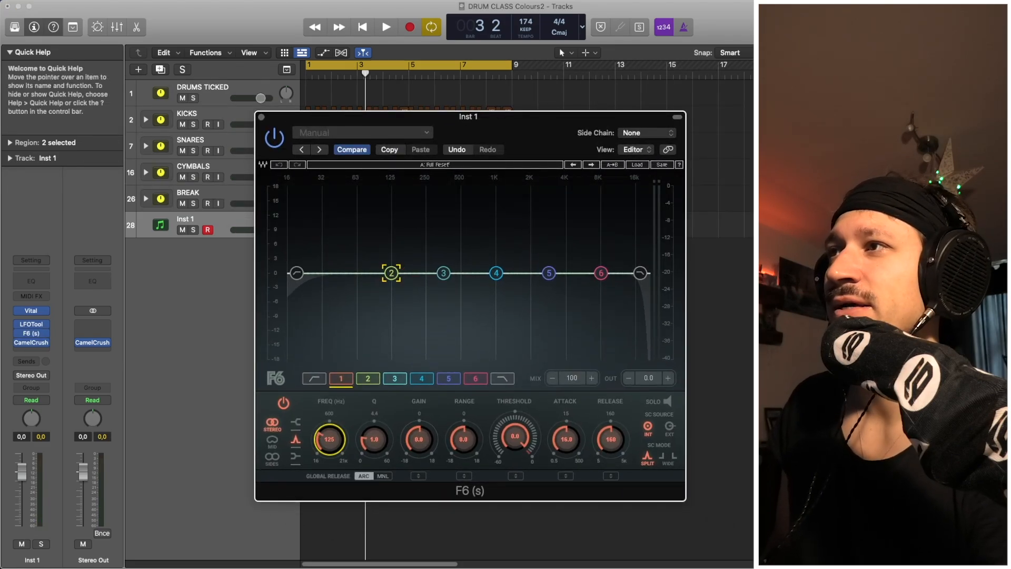
{"action": "left_click", "coordinate": [296, 458]}
{"action": "left_click_drag", "start_coordinate": [337, 439], "coordinate": [377, 448]}
{"action": "left_click_drag", "start_coordinate": [520, 436], "coordinate": [520, 463]}
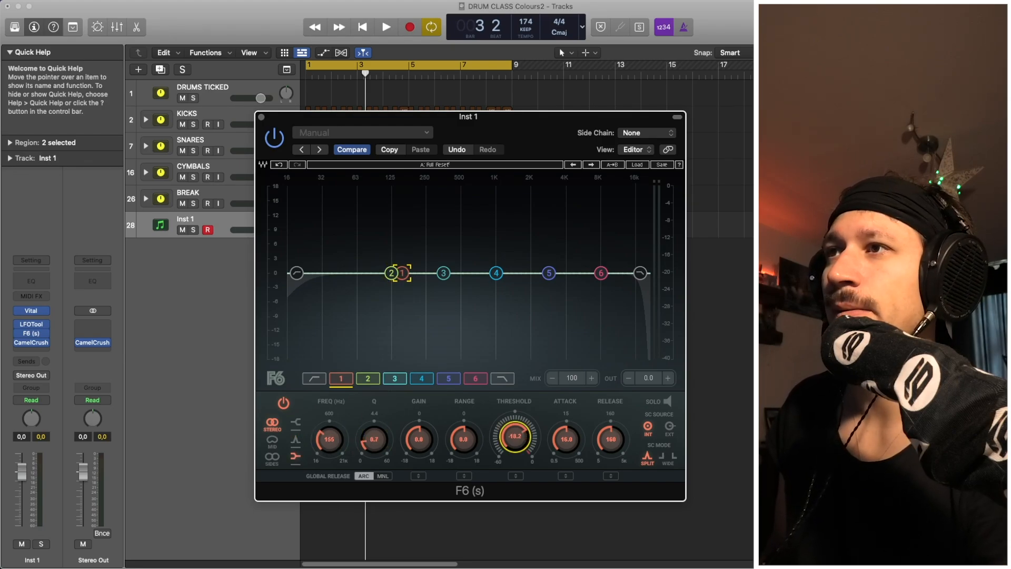
{"action": "left_click_drag", "start_coordinate": [463, 438], "coordinate": [463, 454]}
{"action": "left_click_drag", "start_coordinate": [578, 441], "coordinate": [578, 474]}
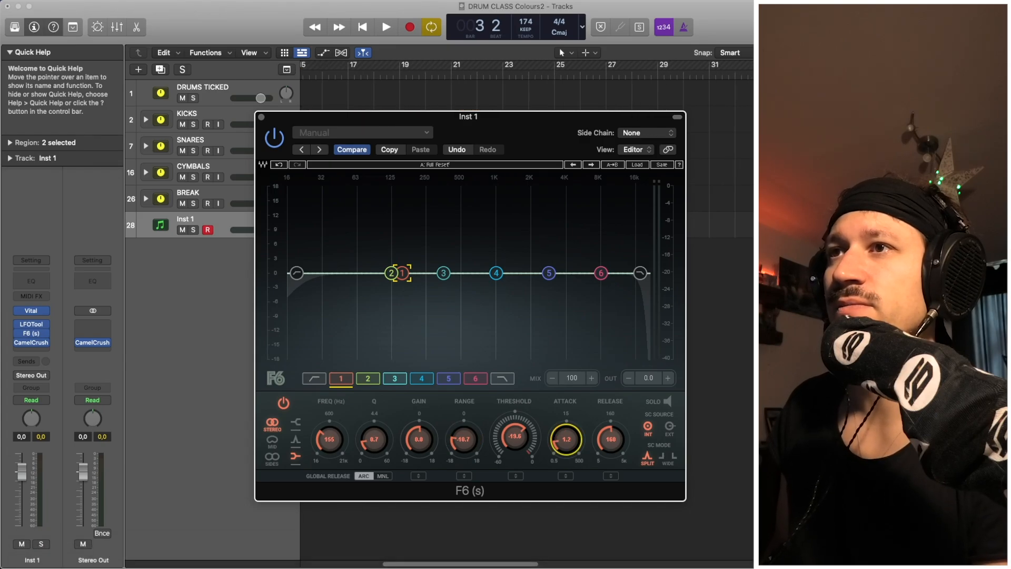
{"action": "left_click_drag", "start_coordinate": [575, 444], "coordinate": [576, 466]}
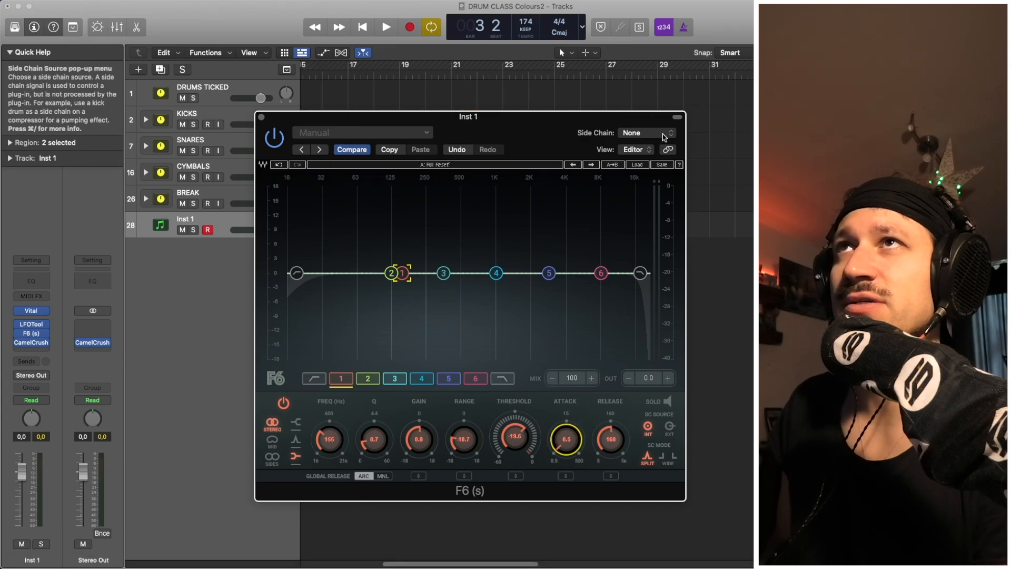
Key F6 band 1 externally from Bus 4, with Q 0.5 and release 82.
{"action": "left_click", "coordinate": [669, 132]}
{"action": "mouse_move", "coordinate": [670, 153]}
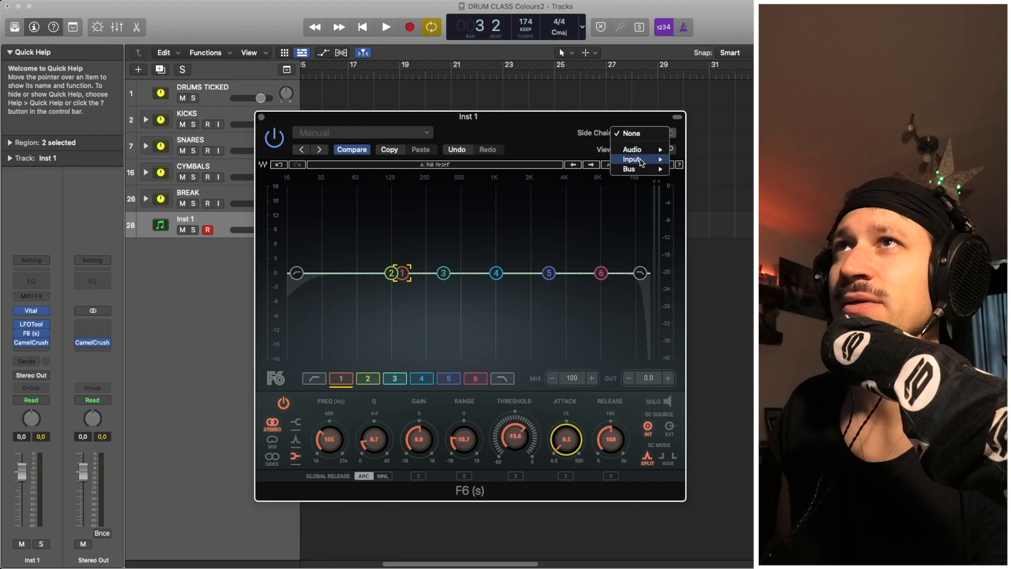
{"action": "mouse_move", "coordinate": [628, 170]}
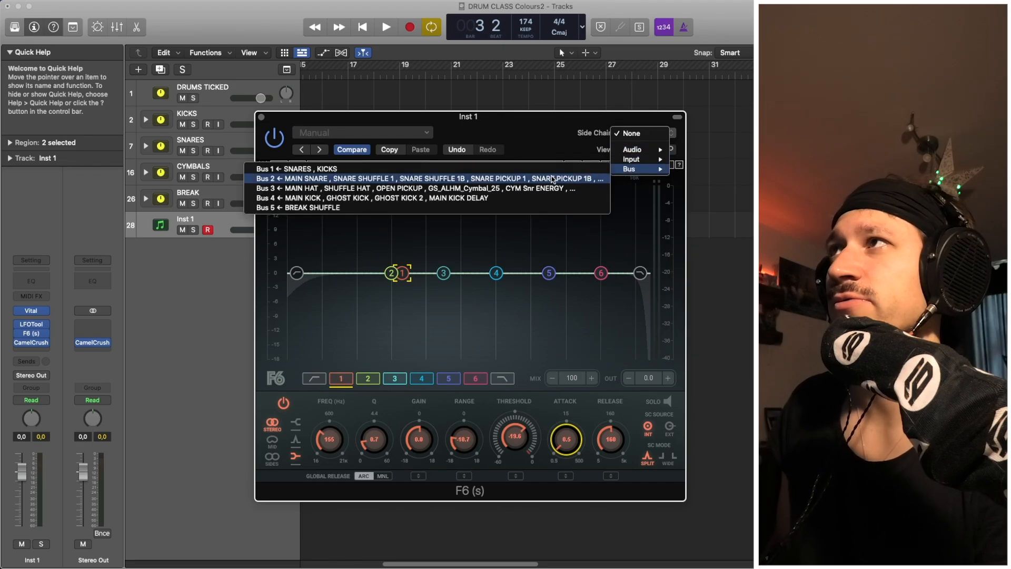
{"action": "left_click", "coordinate": [544, 199]}
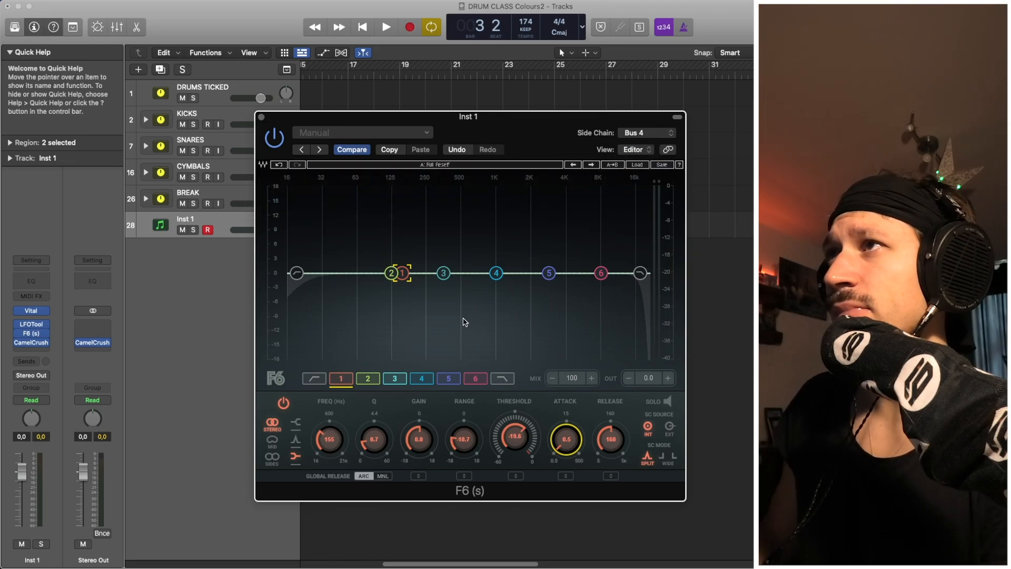
{"action": "key", "text": "space"}
{"action": "left_click_drag", "start_coordinate": [374, 438], "coordinate": [374, 445]}
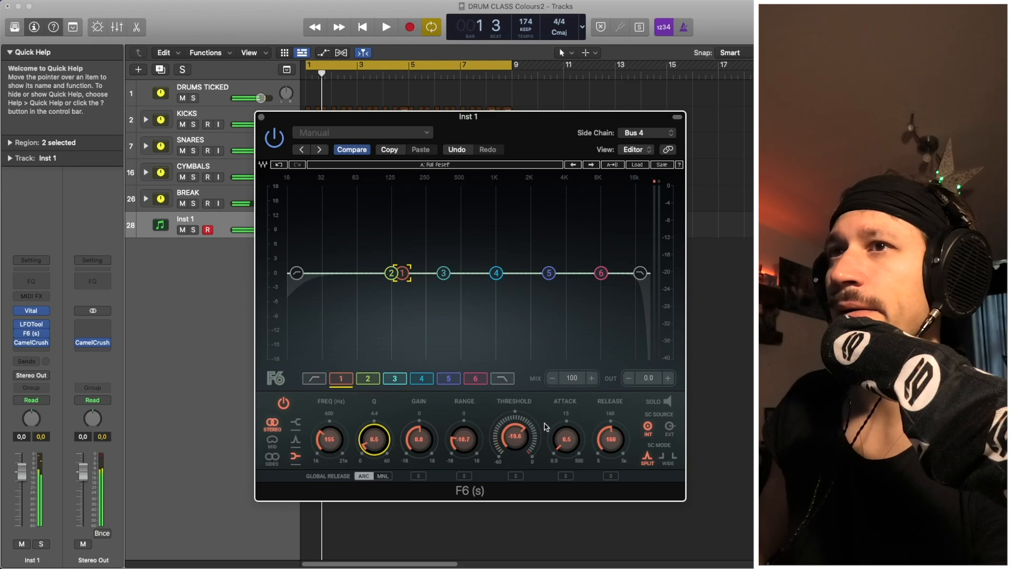
{"action": "left_click", "coordinate": [669, 426]}
{"action": "left_click_drag", "start_coordinate": [611, 439], "coordinate": [611, 449]}
Retune band 1 to 217 Hz with range -9.9 and threshold -20.0 while auditioning.
{"action": "key", "text": "space"}
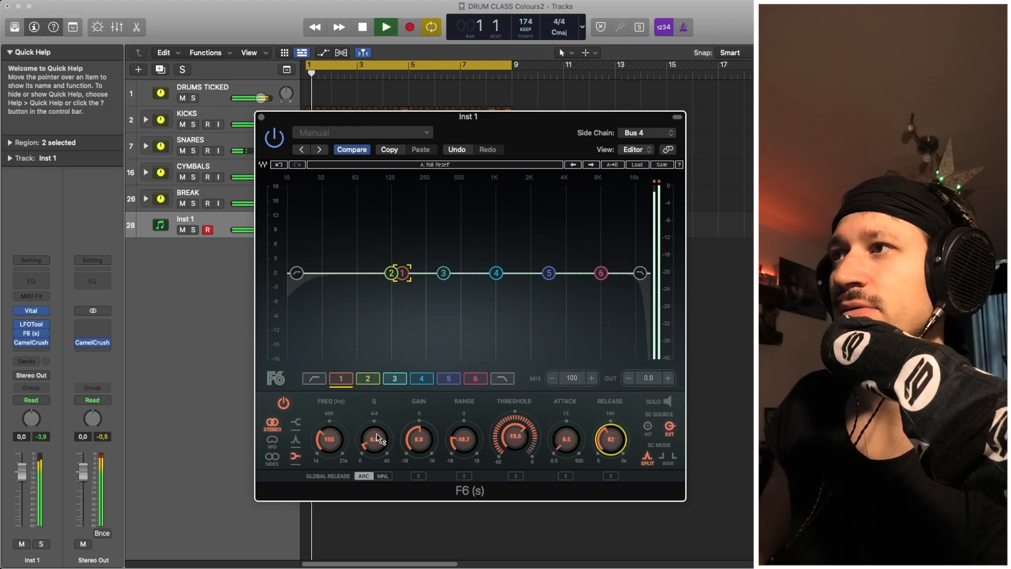
{"action": "left_click_drag", "start_coordinate": [326, 428], "coordinate": [327, 434]}
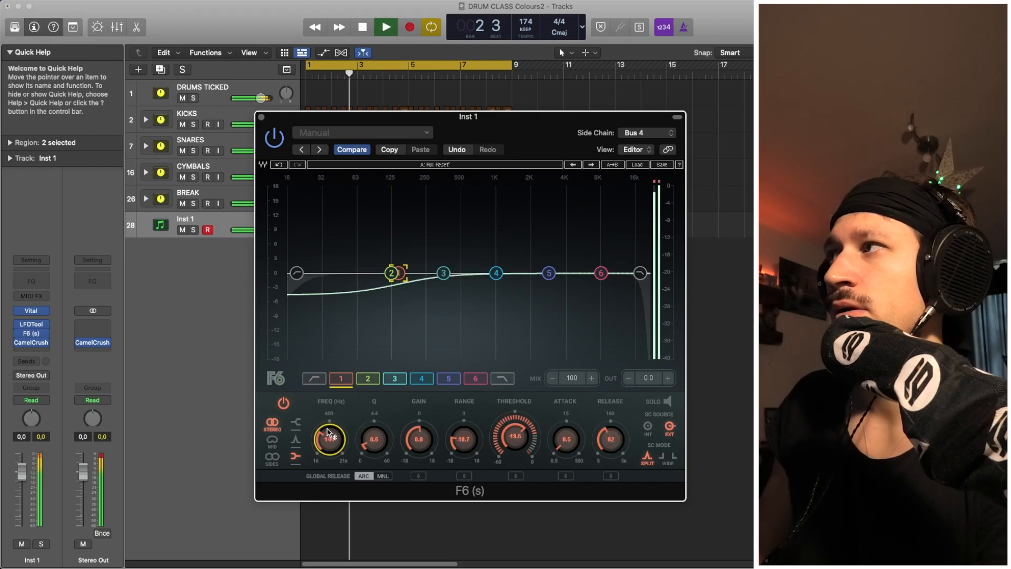
{"action": "key", "text": "space"}
{"action": "key", "text": "space"}
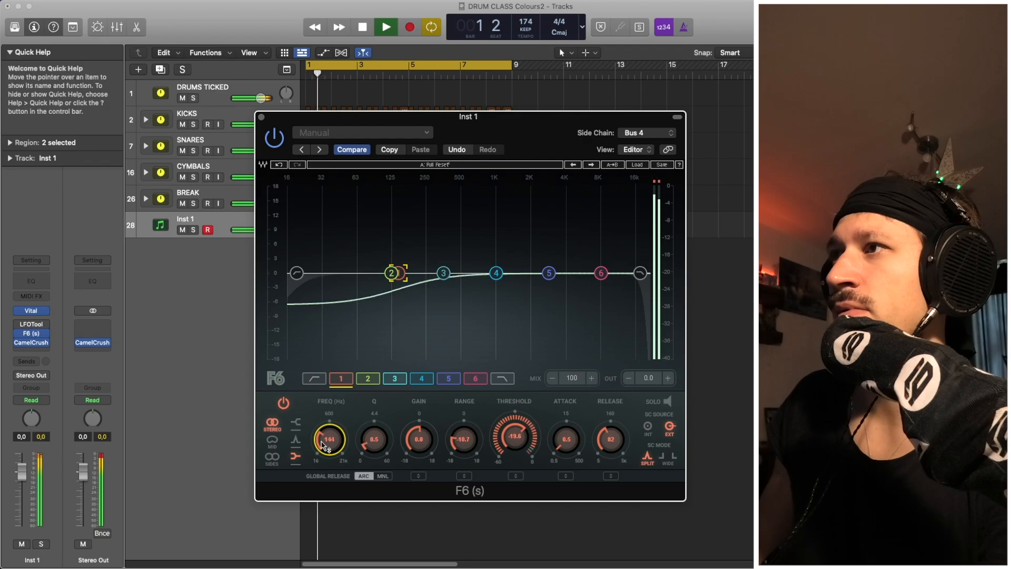
{"action": "left_click_drag", "start_coordinate": [328, 437], "coordinate": [329, 429]}
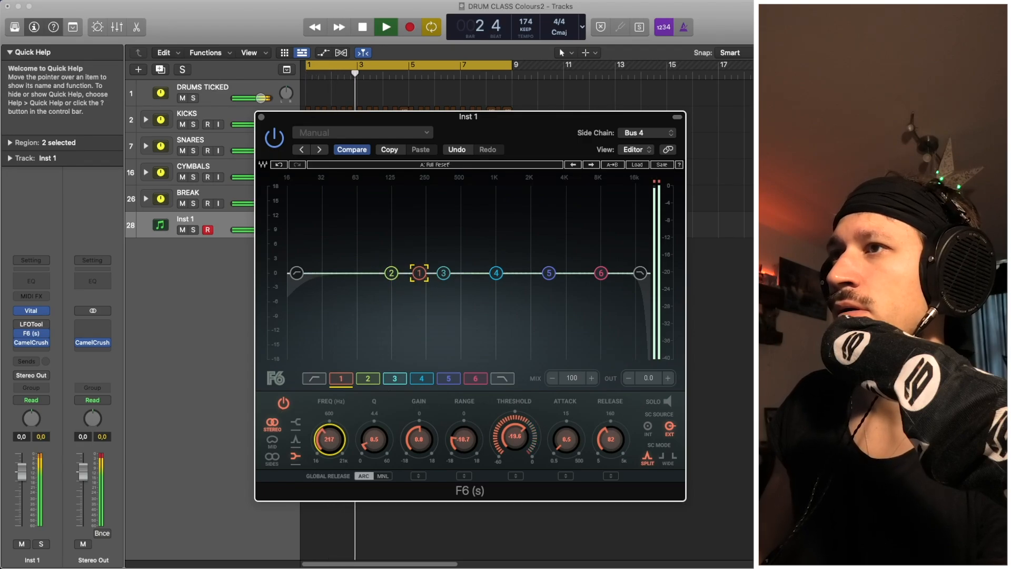
{"action": "left_click_drag", "start_coordinate": [463, 435], "coordinate": [511, 429]}
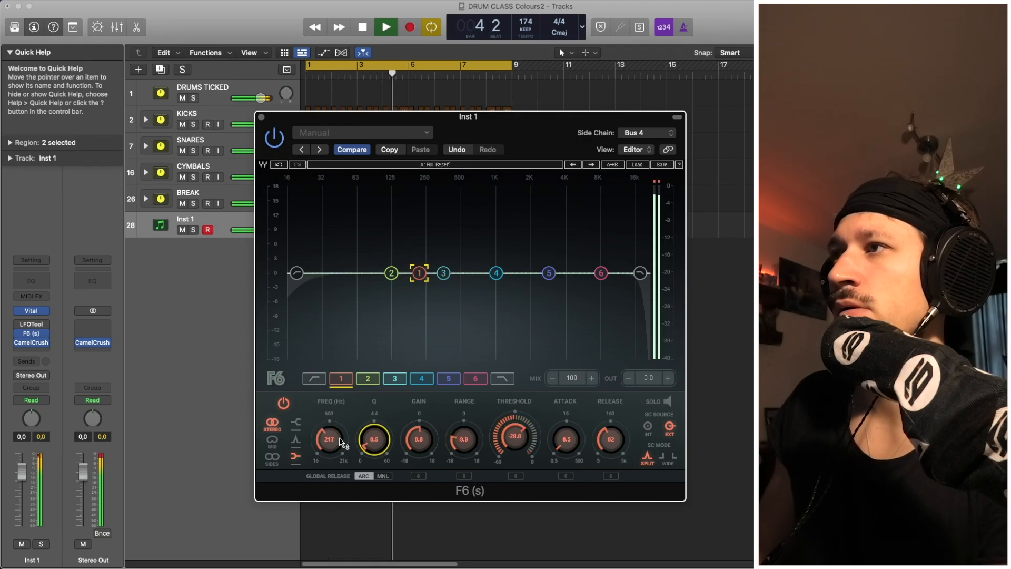
{"action": "mouse_move", "coordinate": [329, 438]}
{"action": "left_mouse_down"}
{"action": "mouse_move", "coordinate": [329, 429]}
{"action": "mouse_move", "coordinate": [329, 437]}
{"action": "left_mouse_up"}
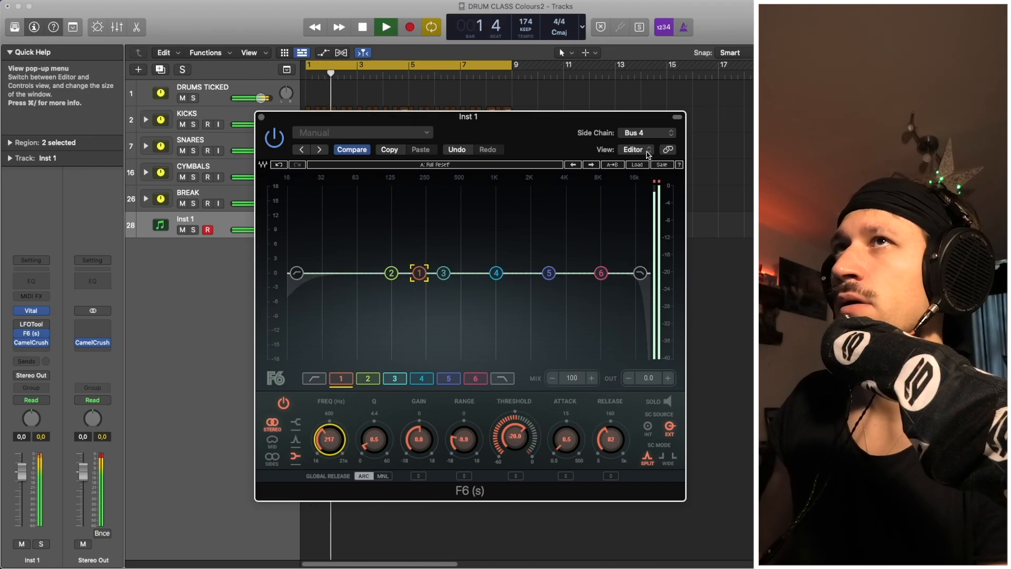
Switch the F6 sidechain source to Audio 6, set band 1 to 224 Hz, and close F6.
{"action": "left_click", "coordinate": [648, 132]}
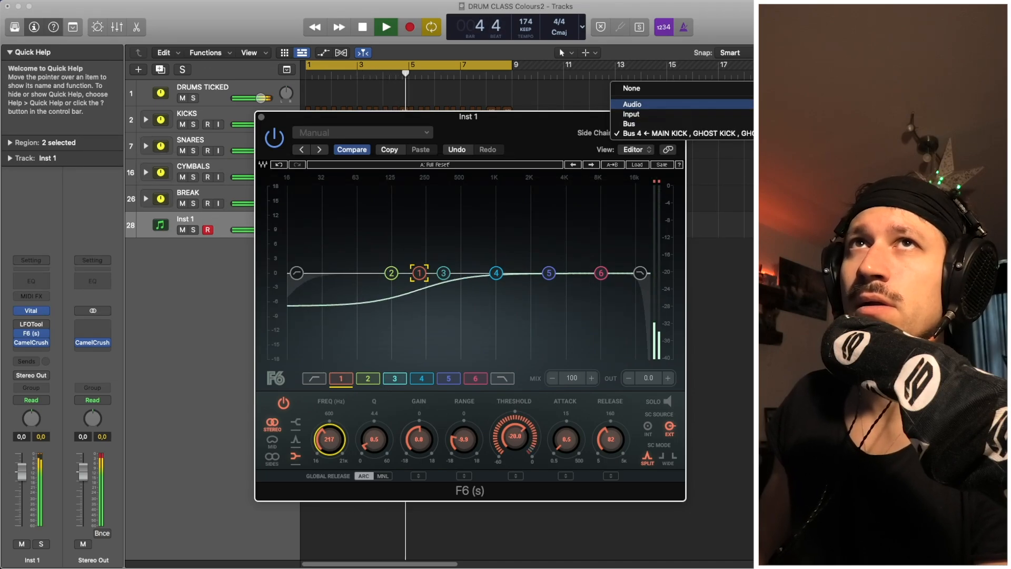
{"action": "left_click", "coordinate": [811, 153]}
{"action": "left_click", "coordinate": [738, 225]}
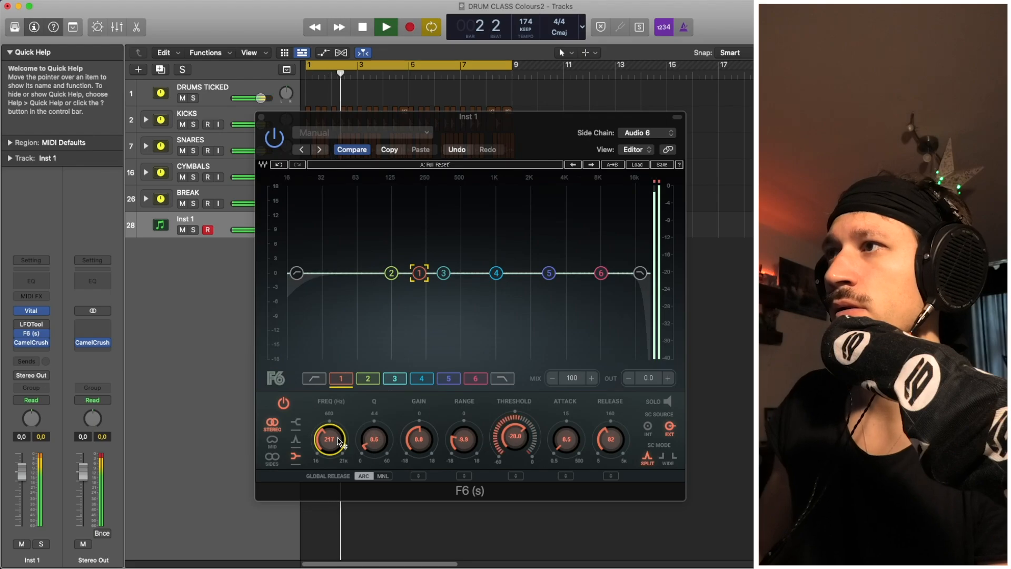
{"action": "left_click_drag", "start_coordinate": [420, 273], "coordinate": [428, 273]}
{"action": "left_click_drag", "start_coordinate": [329, 440], "coordinate": [329, 448]}
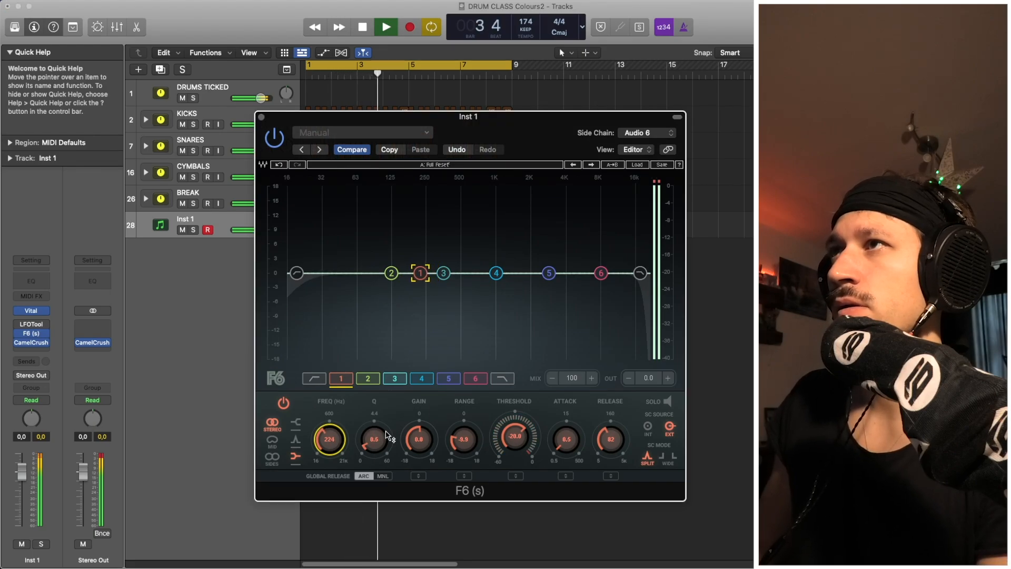
{"action": "key", "text": "space"}
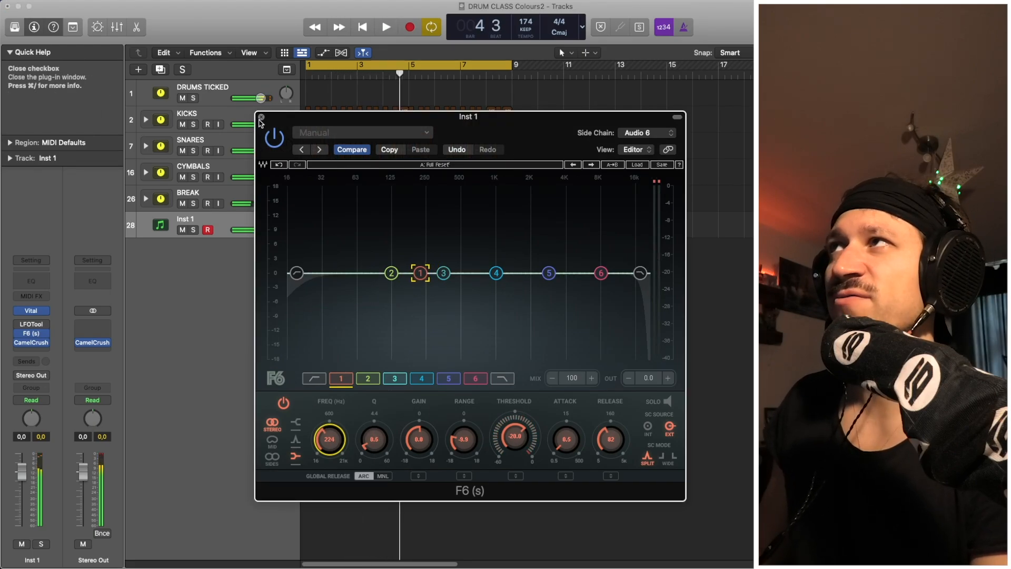
{"action": "left_click", "coordinate": [262, 116]}
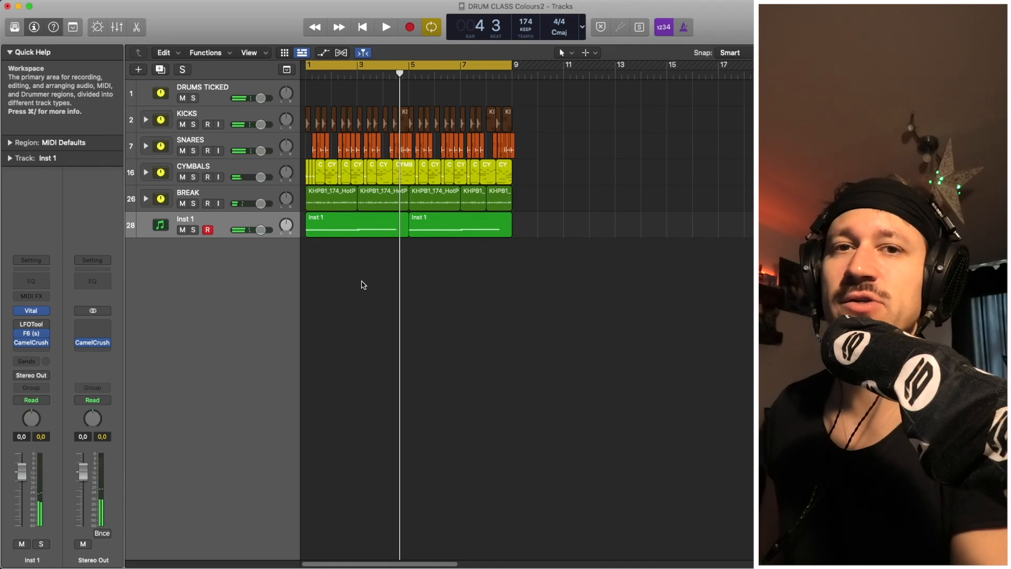
Return the playhead to the start and steepen both rising edges of Inst 1's LFOTool curve.
{"action": "key", "text": "super+Down"}
{"action": "key", "text": "super+Right"}
{"action": "key", "text": "super+Right"}
{"action": "key", "text": "Return"}
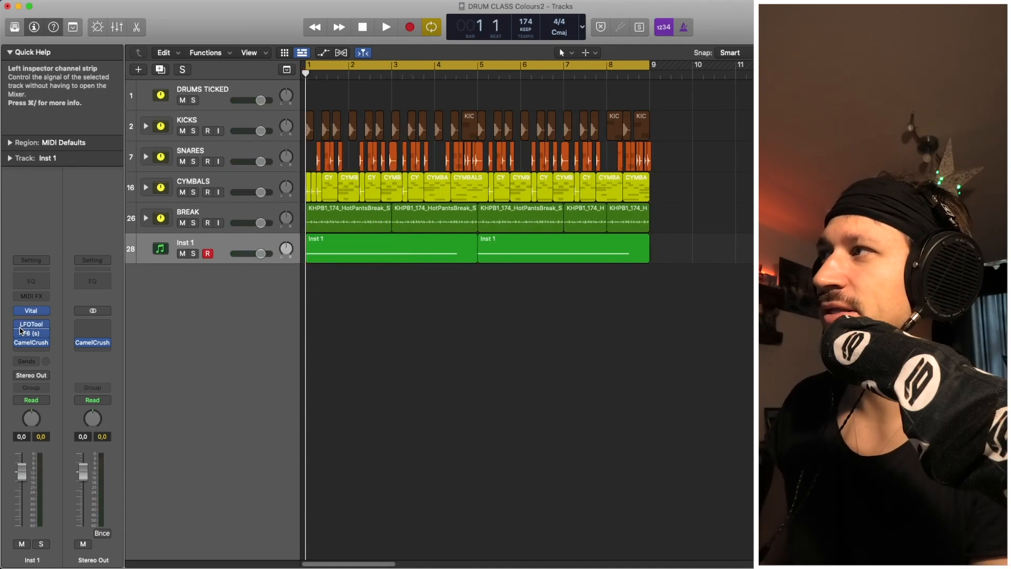
{"action": "left_click", "coordinate": [30, 326]}
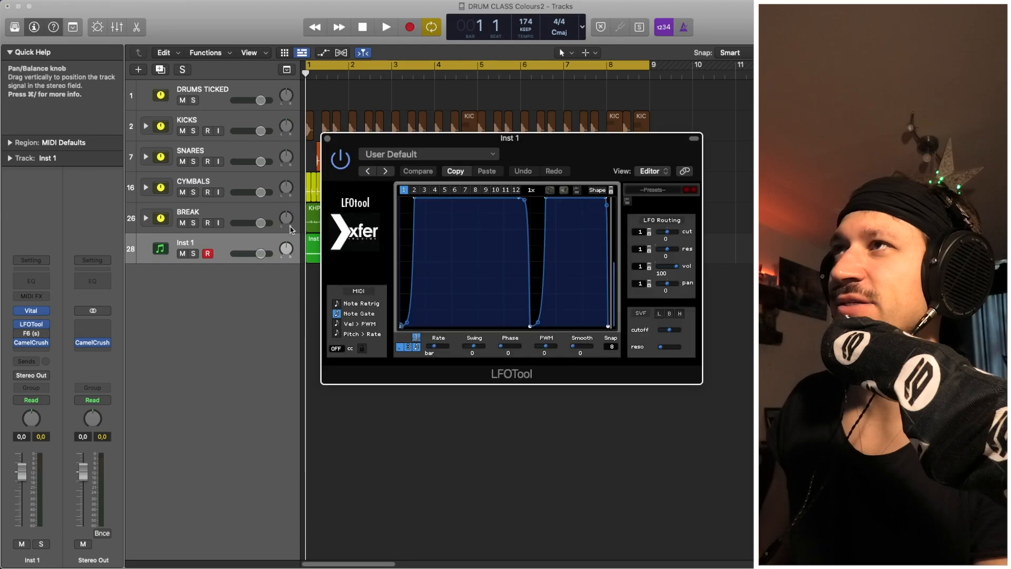
{"action": "left_click_drag", "start_coordinate": [417, 202], "coordinate": [413, 199]}
{"action": "left_click_drag", "start_coordinate": [546, 200], "coordinate": [542, 196]}
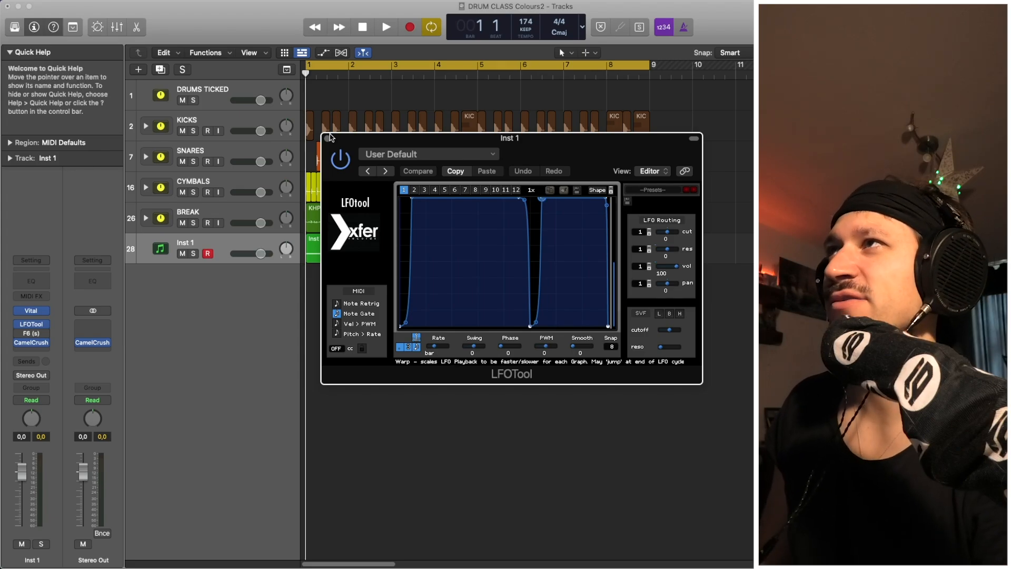
{"action": "left_click", "coordinate": [327, 138]}
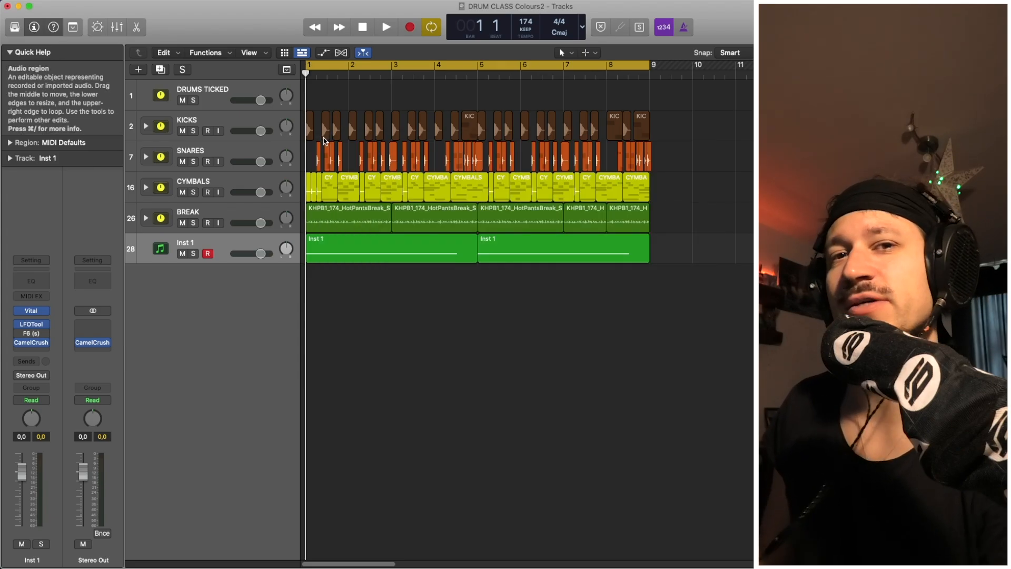
Move CamelCrush one slot lower in Inst 1's insert chain, leaving an empty slot after F6.
{"action": "mouse_move", "coordinate": [37, 344]}
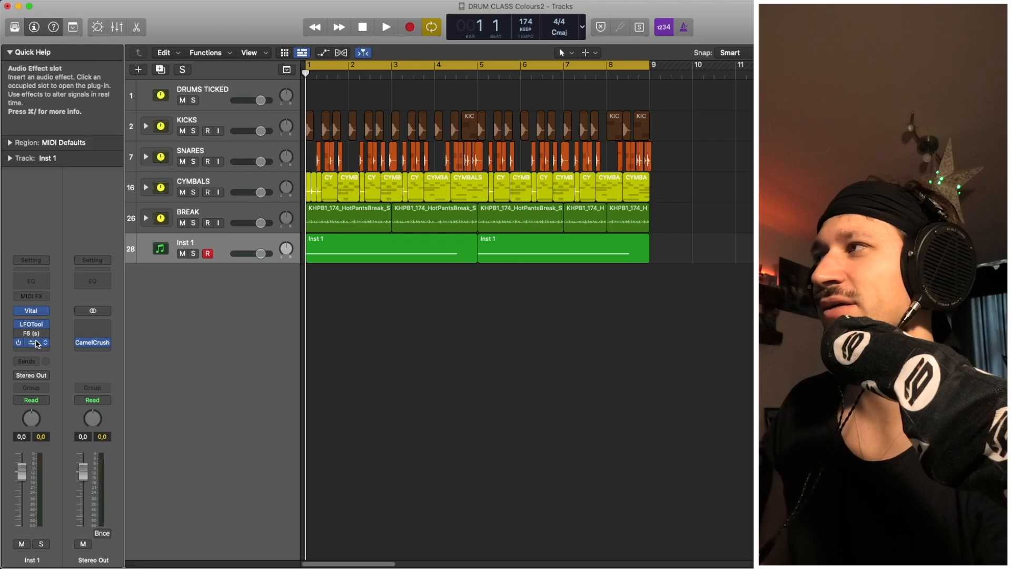
{"action": "left_click_drag", "start_coordinate": [36, 345], "coordinate": [36, 351]}
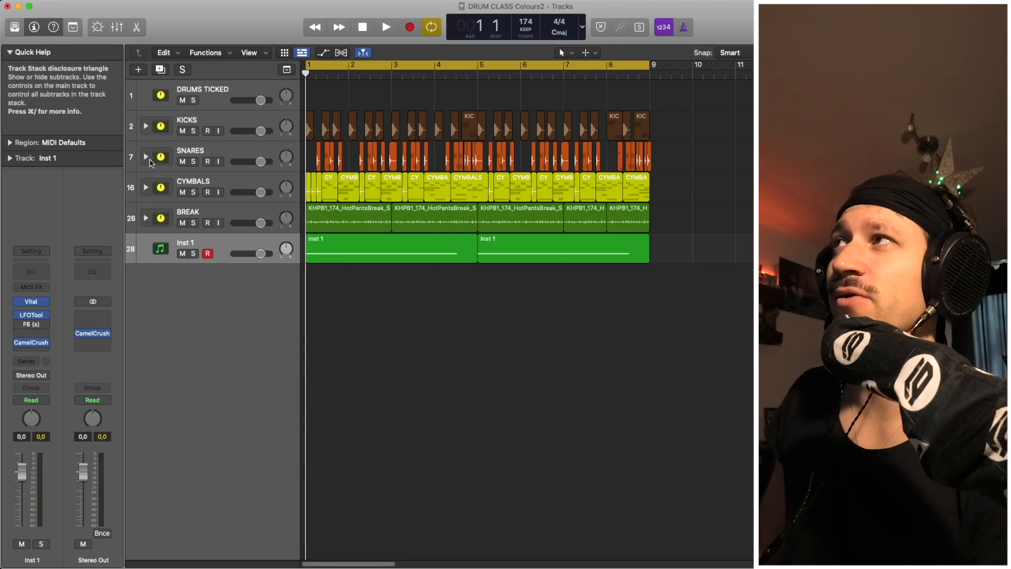
Solo KICKS and play it twice, then add Inst 1 to the solo and play from bar 1.
{"action": "left_click", "coordinate": [195, 132]}
{"action": "key", "text": "space"}
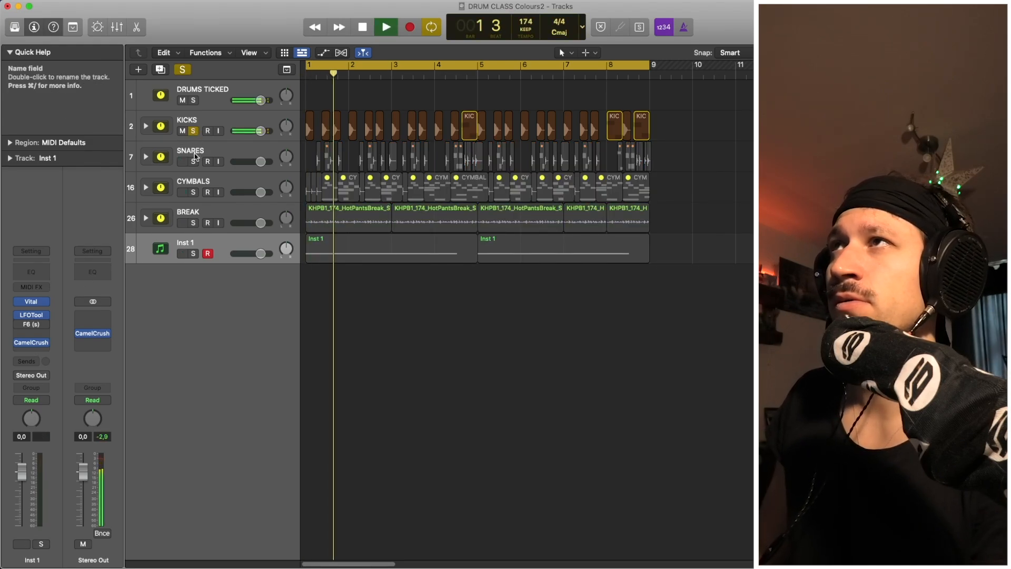
{"action": "key", "text": "space"}
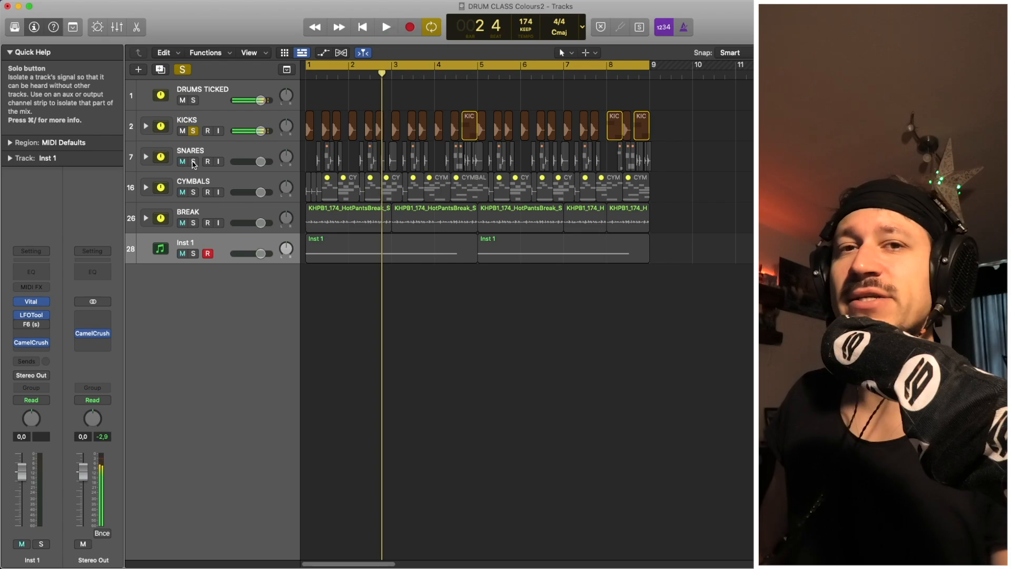
{"action": "key", "text": "space"}
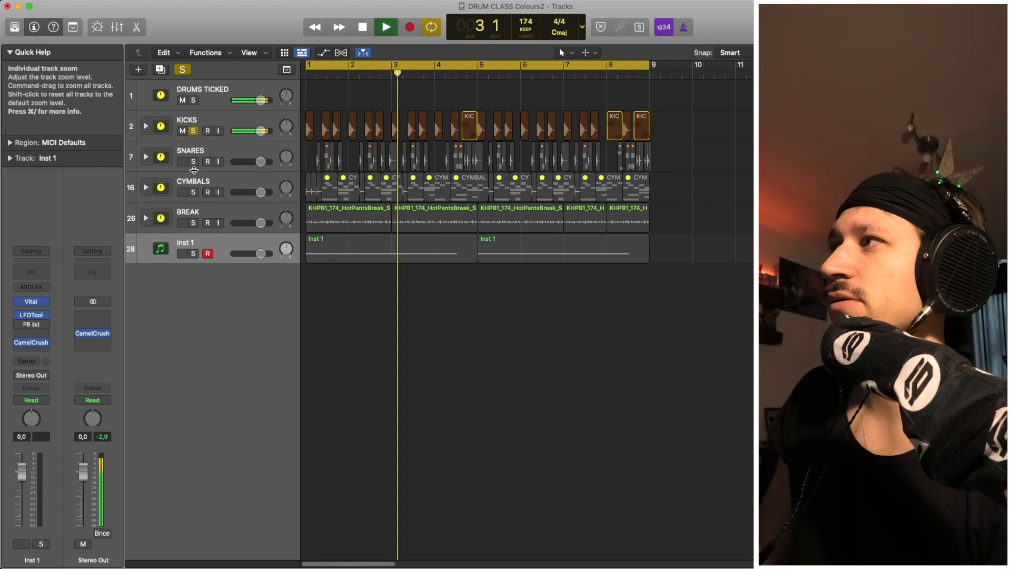
{"action": "key", "text": "space"}
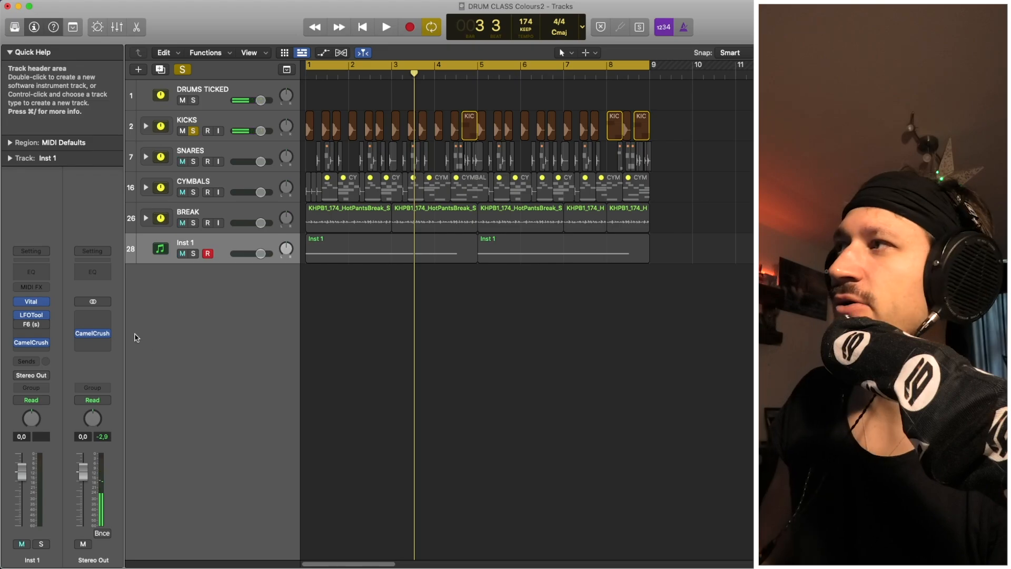
{"action": "left_click", "coordinate": [193, 254]}
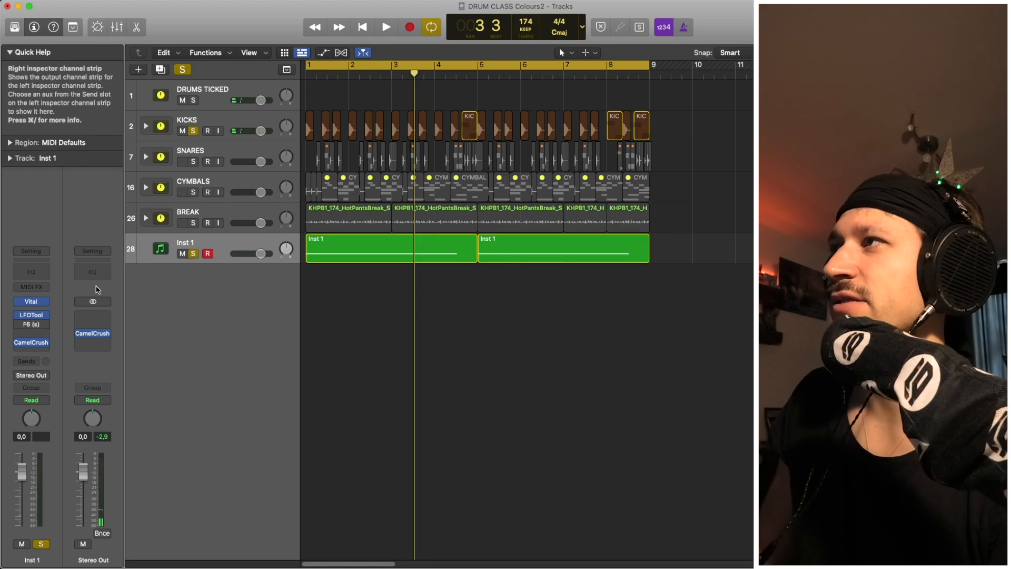
{"action": "key", "text": "space"}
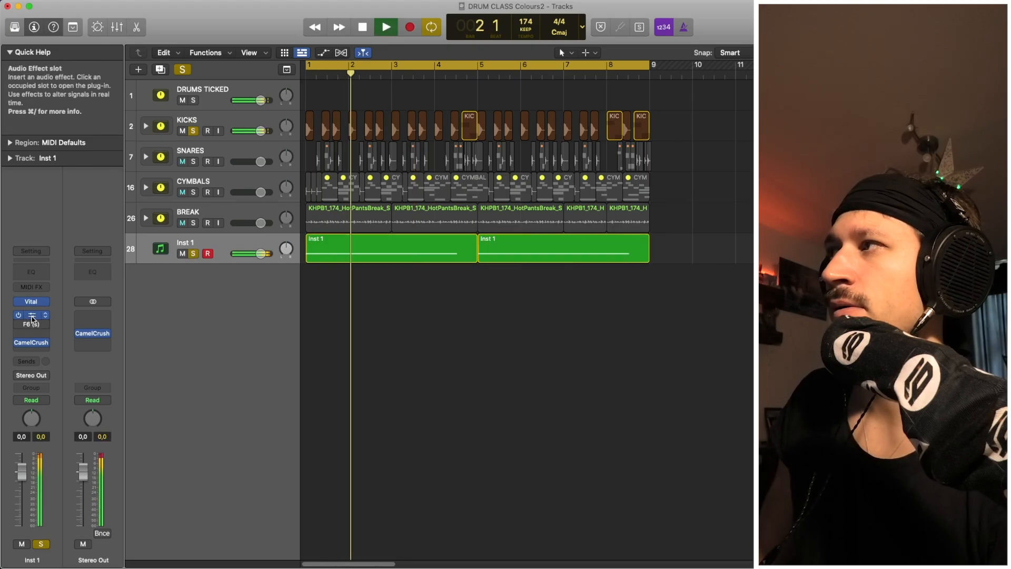
Open LFOTool and F6 on Inst 1, lower F6's first band to 213 Hz, then close F6.
{"action": "left_click", "coordinate": [25, 318]}
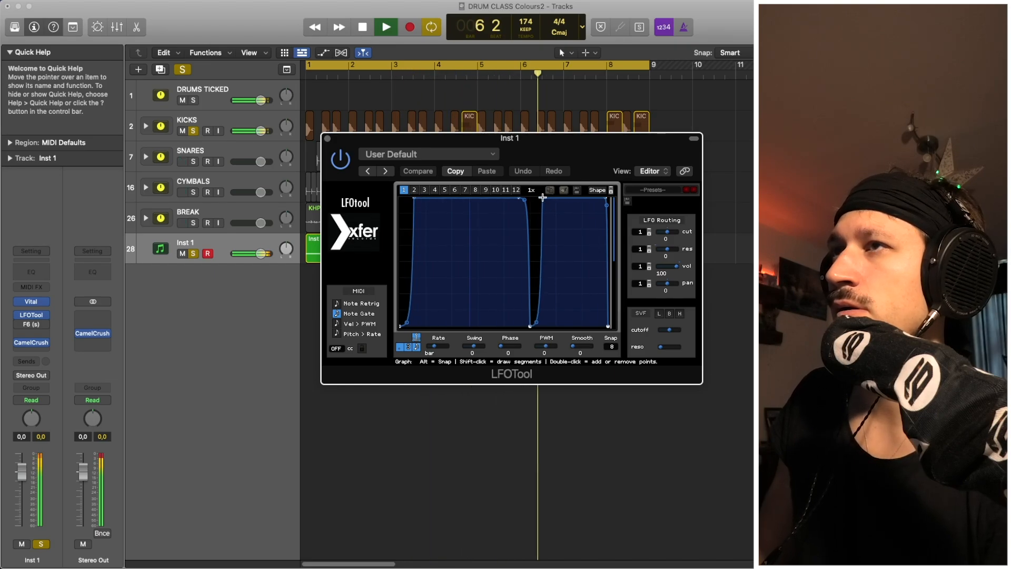
{"action": "left_click", "coordinate": [31, 324]}
{"action": "left_click_drag", "start_coordinate": [332, 458], "coordinate": [332, 465]}
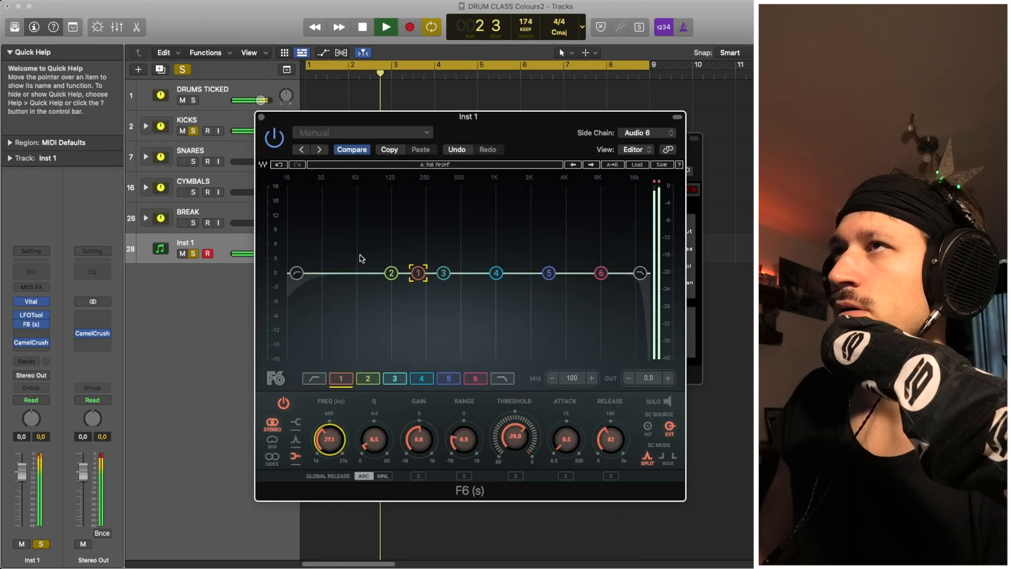
{"action": "key", "text": "space"}
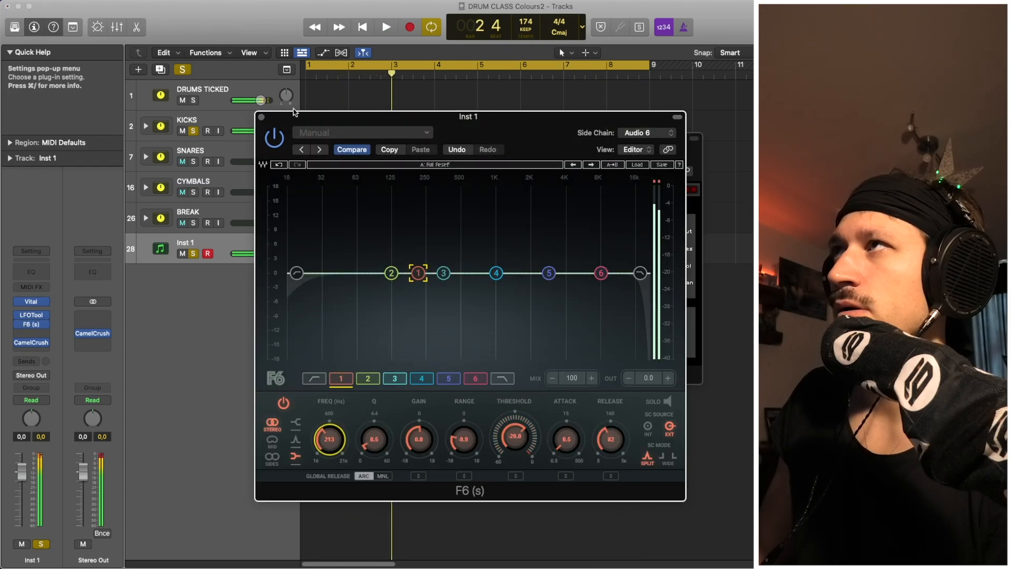
{"action": "left_click", "coordinate": [262, 117]}
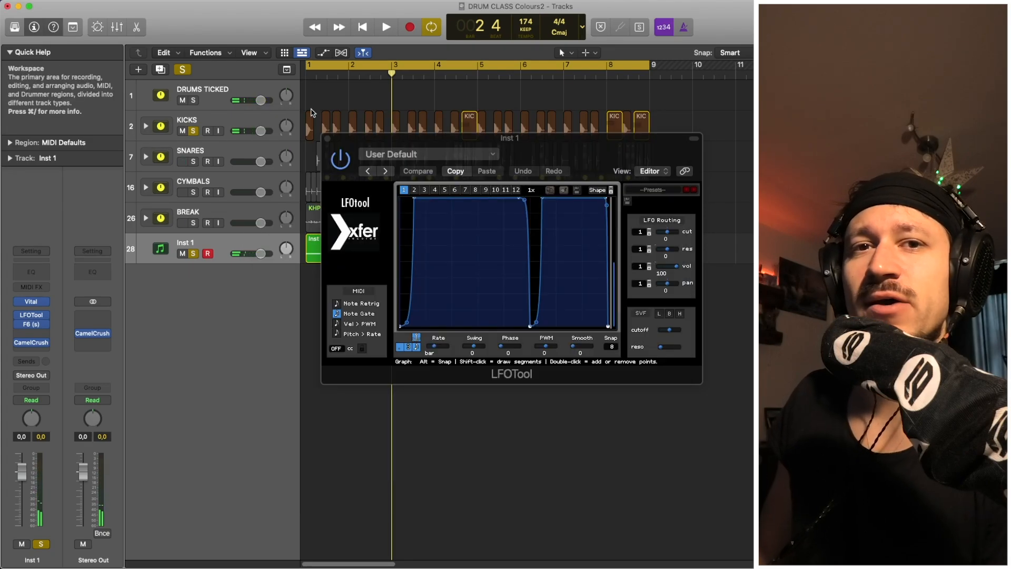
Close the LFOTool plug-in window to show the arrangement again.
{"action": "left_click", "coordinate": [327, 138]}
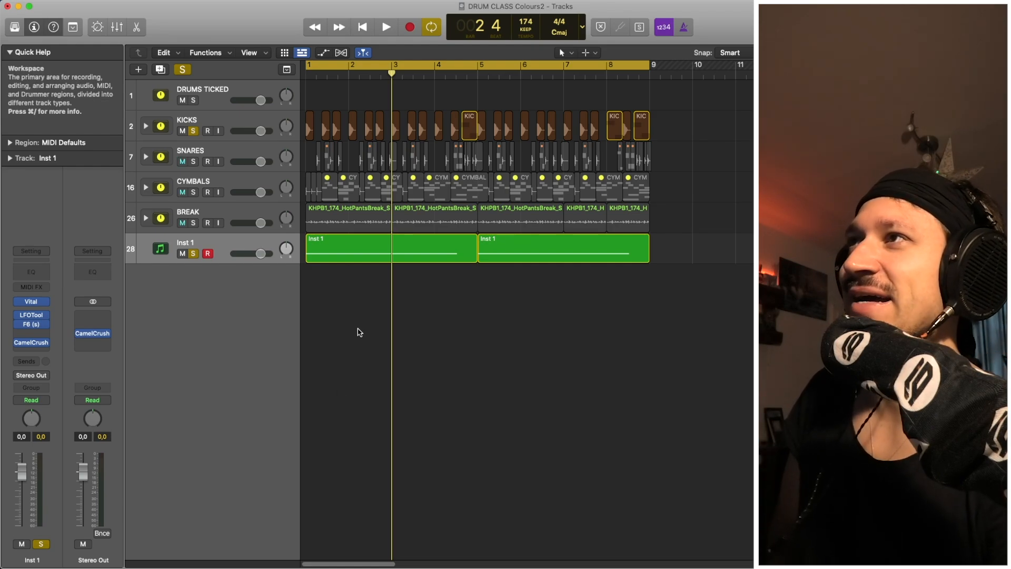
Select the first Inst 1 and BREAK regions, unsolo Inst 1, and play the full mix.
{"action": "left_click_drag", "start_coordinate": [359, 329], "coordinate": [370, 229]}
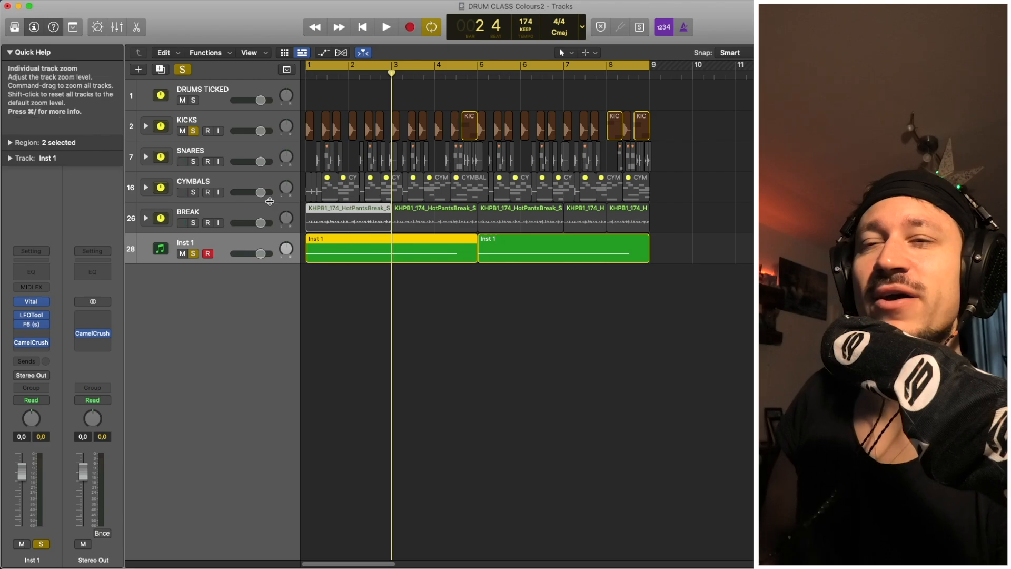
{"action": "left_click", "coordinate": [191, 254]}
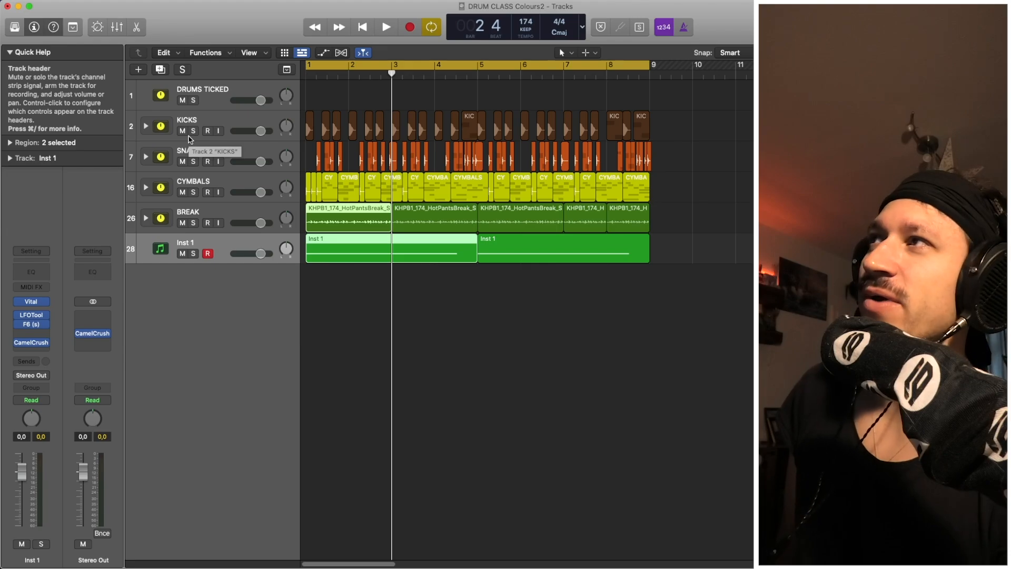
{"action": "key", "text": "space"}
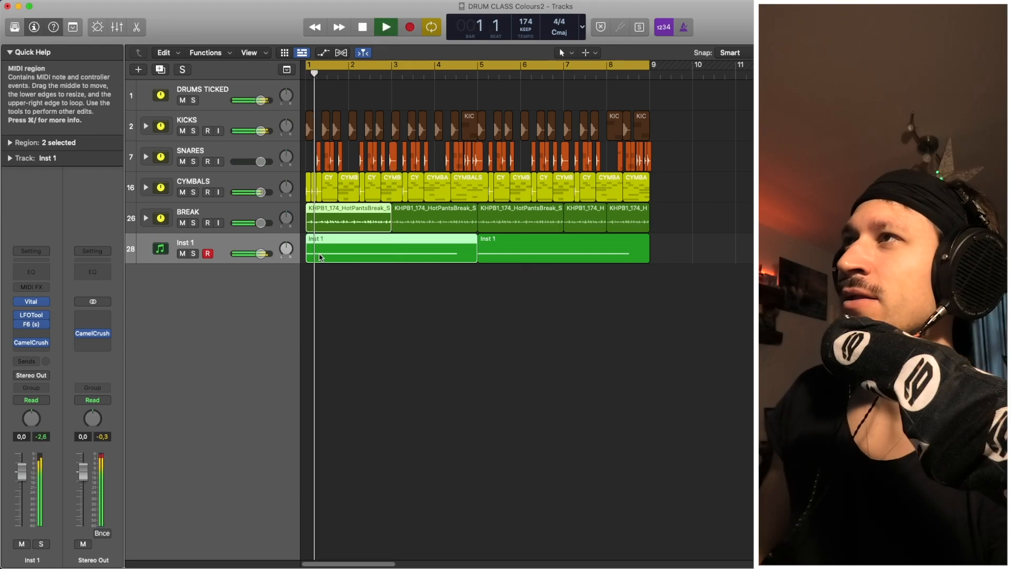
{"action": "key", "text": "space"}
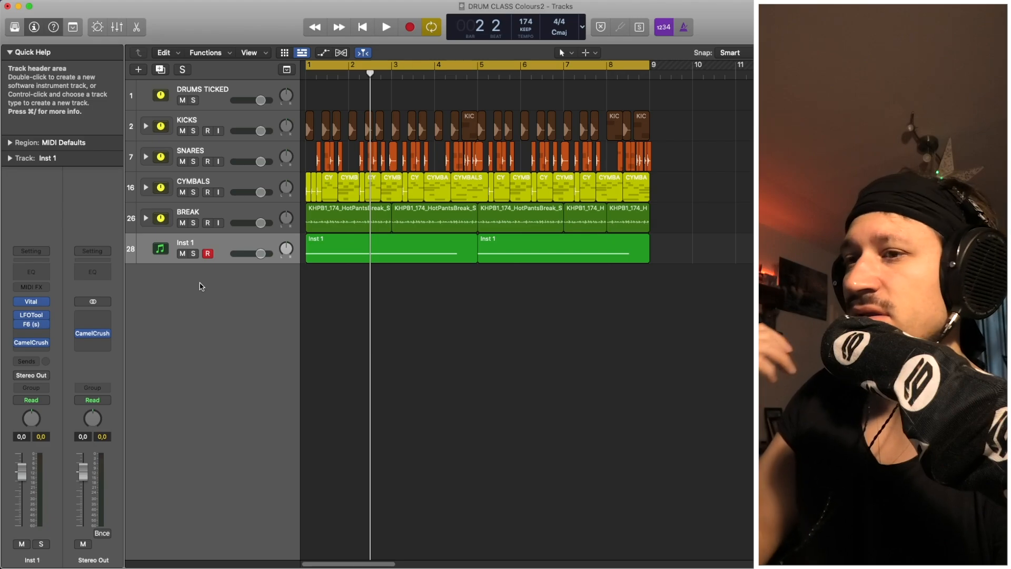
Insert a Channel EQ on the CYMBALS track.
{"action": "left_click", "coordinate": [210, 186]}
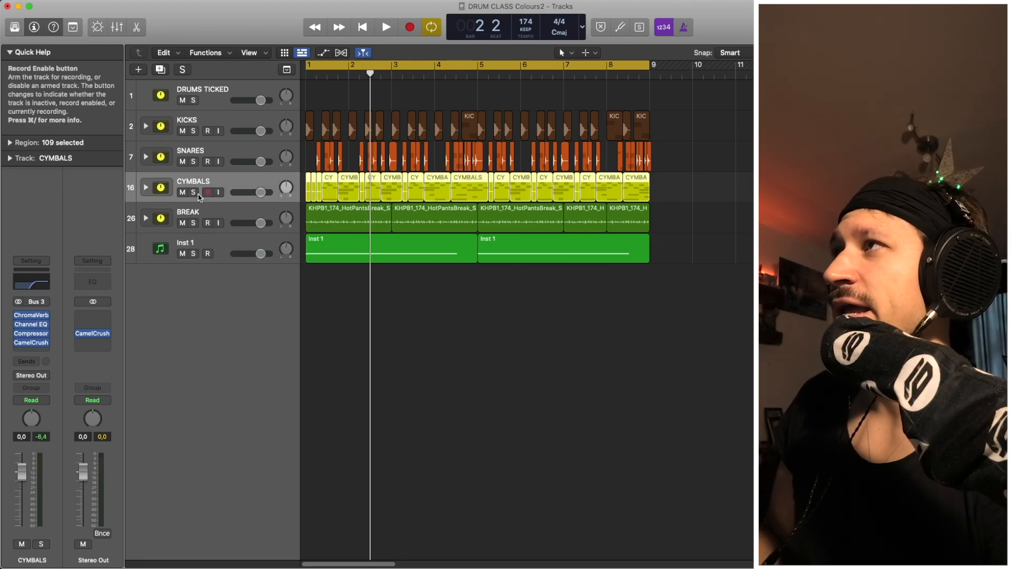
{"action": "left_click", "coordinate": [34, 344]}
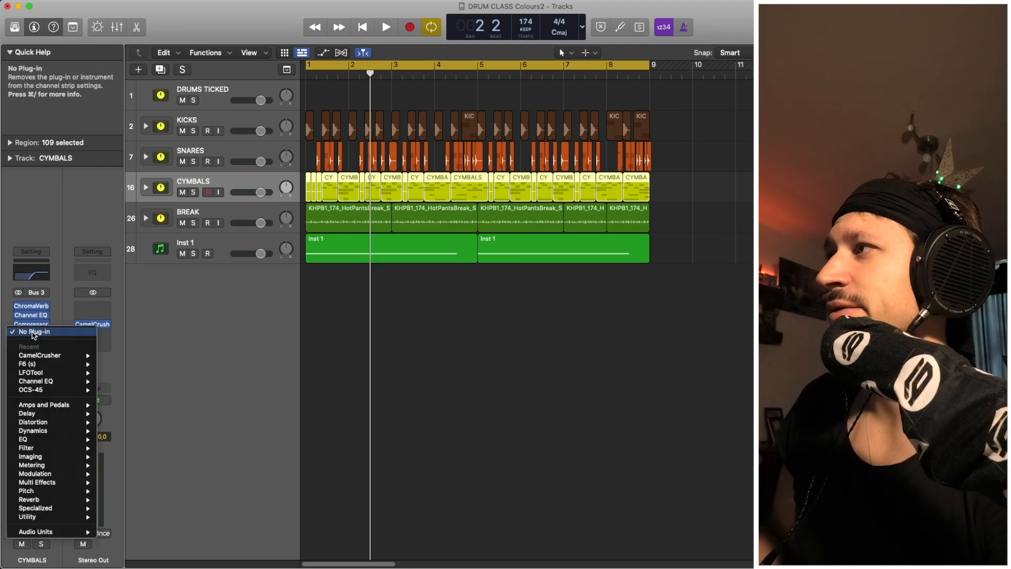
{"action": "left_click", "coordinate": [71, 382]}
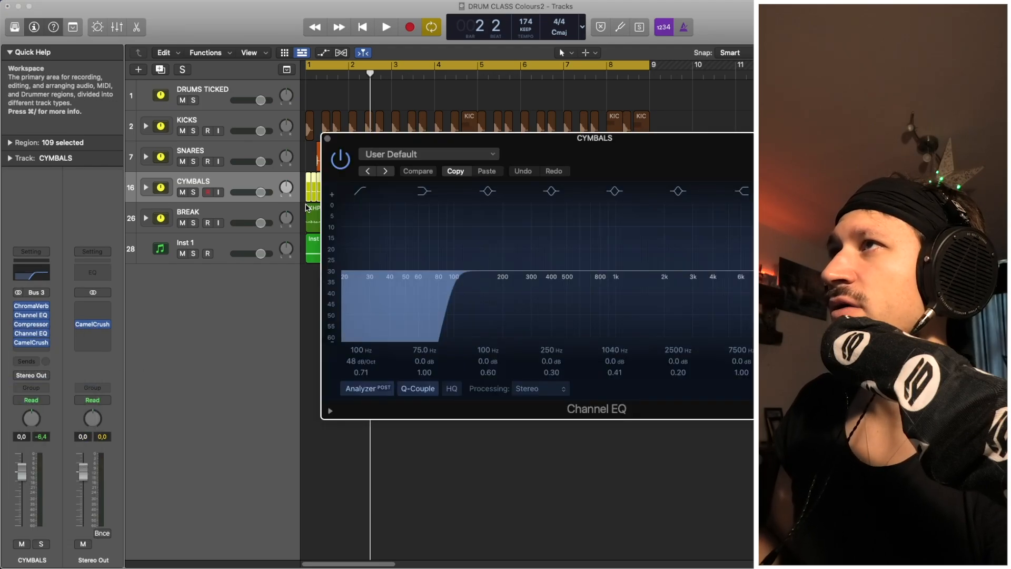
Set the Channel EQ low cut to 99.5 Hz at 18 dB/Oct, comparing it during playback.
{"action": "left_click", "coordinate": [367, 193]}
{"action": "key", "text": "space"}
{"action": "key", "text": "space"}
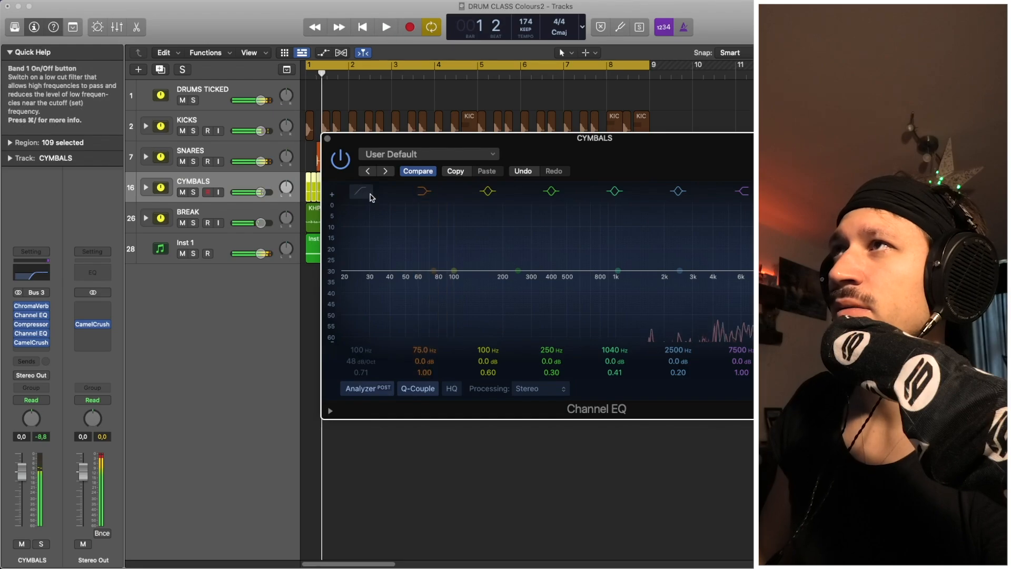
{"action": "left_click", "coordinate": [370, 195]}
{"action": "left_click_drag", "start_coordinate": [367, 362], "coordinate": [368, 377]}
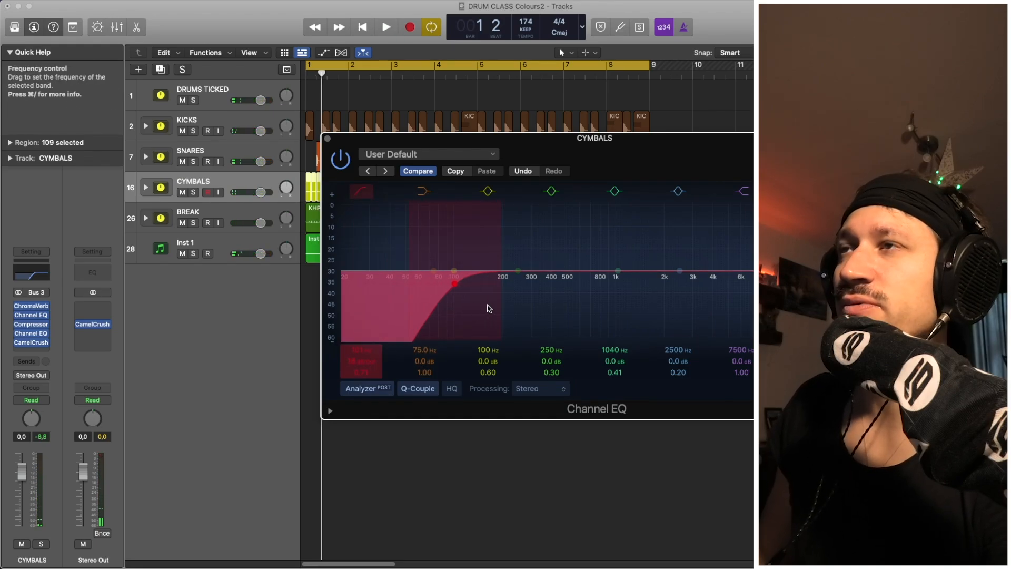
{"action": "mouse_move", "coordinate": [489, 309]}
{"action": "left_mouse_down"}
{"action": "mouse_move", "coordinate": [449, 303]}
{"action": "mouse_move", "coordinate": [494, 304]}
{"action": "mouse_move", "coordinate": [462, 304]}
{"action": "mouse_move", "coordinate": [486, 306]}
{"action": "mouse_move", "coordinate": [477, 298]}
{"action": "left_mouse_up"}
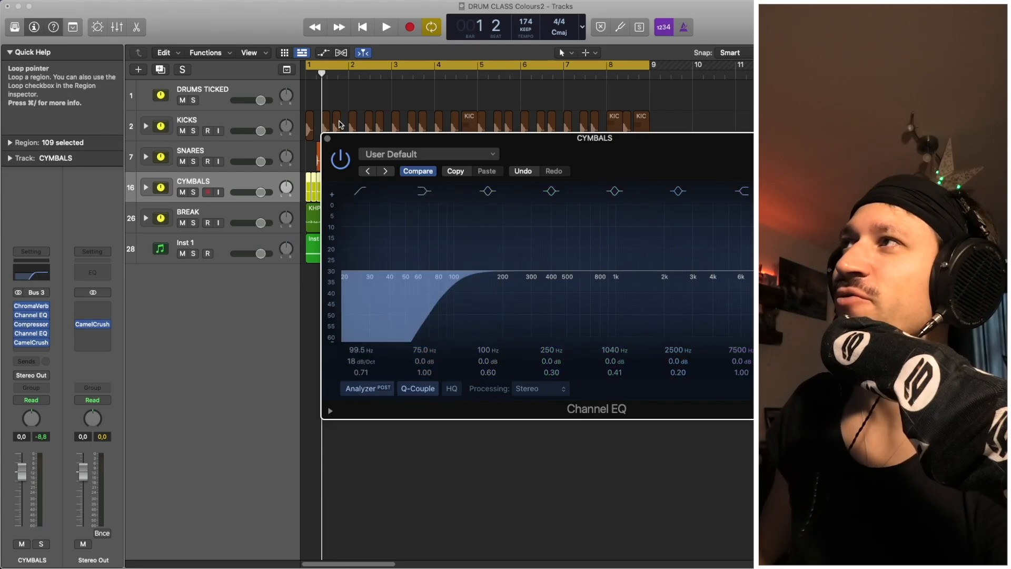
{"action": "left_click", "coordinate": [327, 138]}
Sweep the SNARES Channel EQ low cut around 68–88 Hz during playback, then switch it off.
{"action": "left_click", "coordinate": [263, 149]}
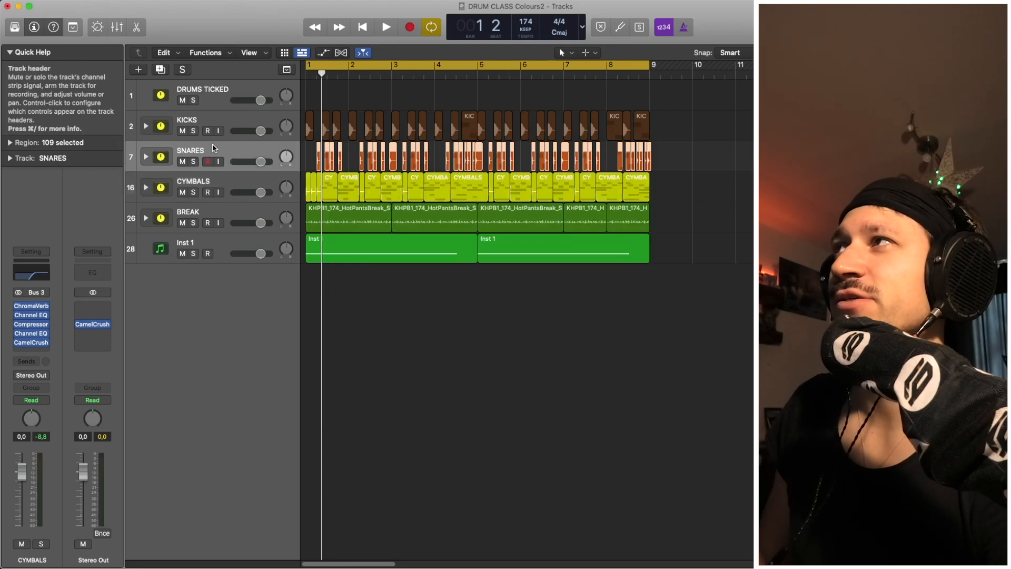
{"action": "left_click", "coordinate": [32, 328]}
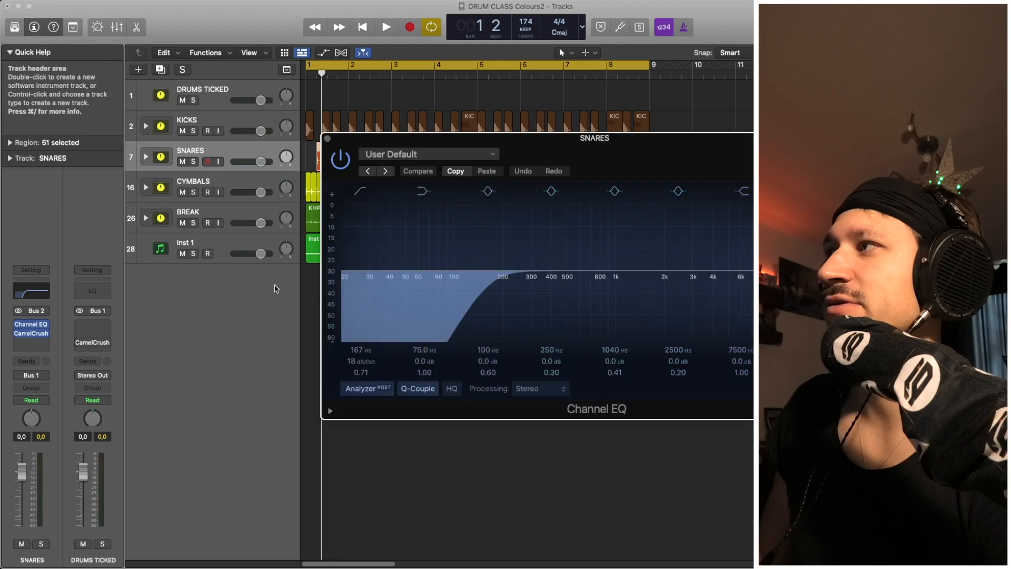
{"action": "key", "text": "space"}
{"action": "left_click_drag", "start_coordinate": [500, 302], "coordinate": [350, 275]}
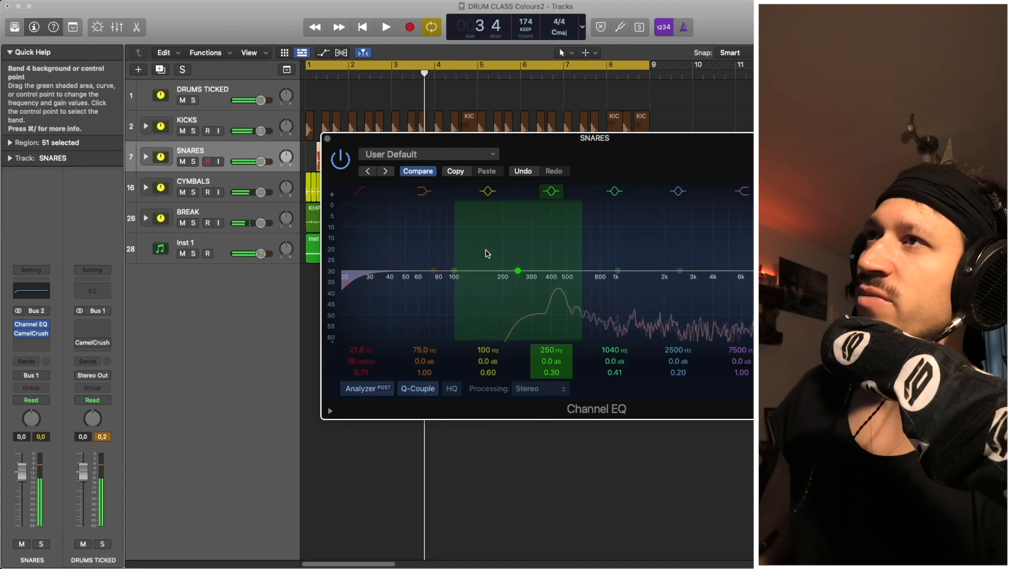
{"action": "key", "text": "space"}
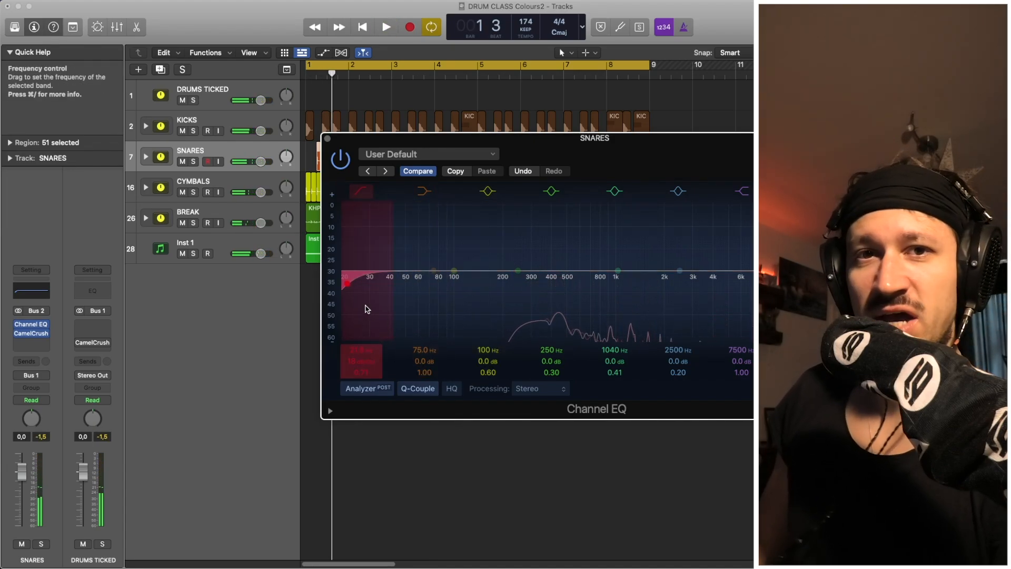
{"action": "left_click_drag", "start_coordinate": [362, 280], "coordinate": [463, 310]}
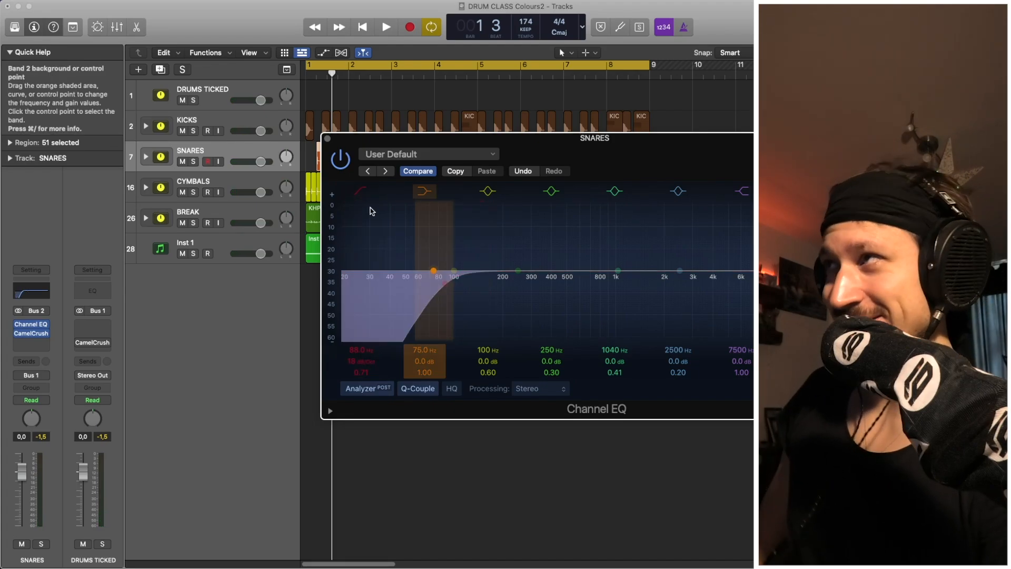
{"action": "left_click", "coordinate": [361, 191]}
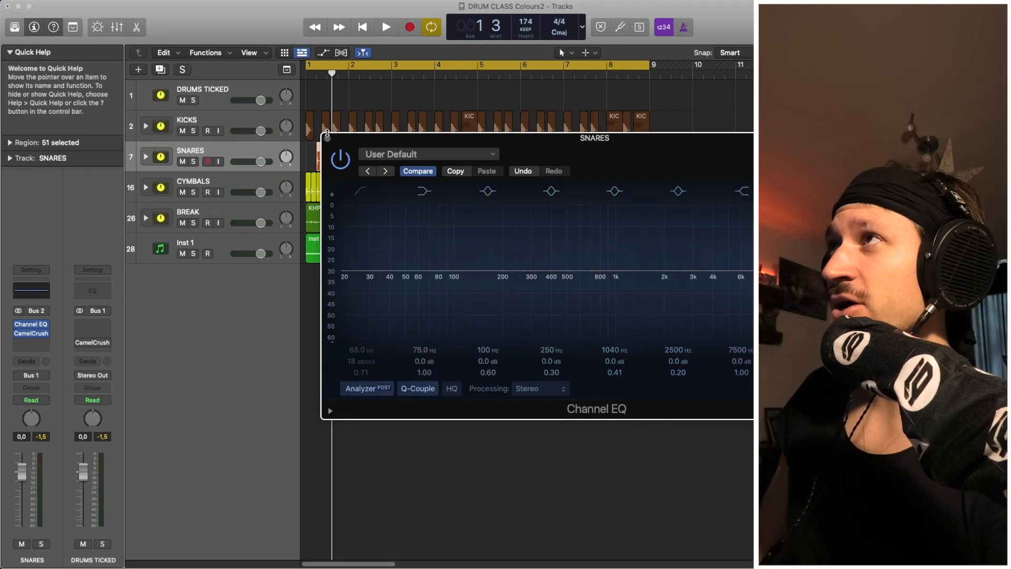
{"action": "left_click", "coordinate": [327, 138]}
On KICKS' Channel EQ, try a 51 Hz +3 dB low shelf, a low cut and a band 3 boost.
{"action": "left_click", "coordinate": [258, 112]}
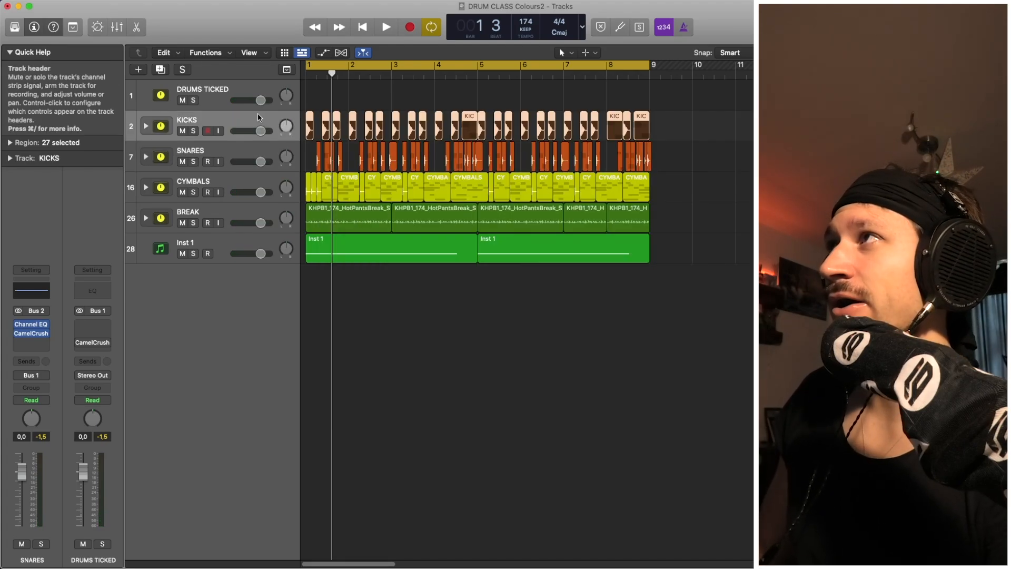
{"action": "left_click", "coordinate": [31, 324]}
{"action": "left_click_drag", "start_coordinate": [393, 250], "coordinate": [360, 234]}
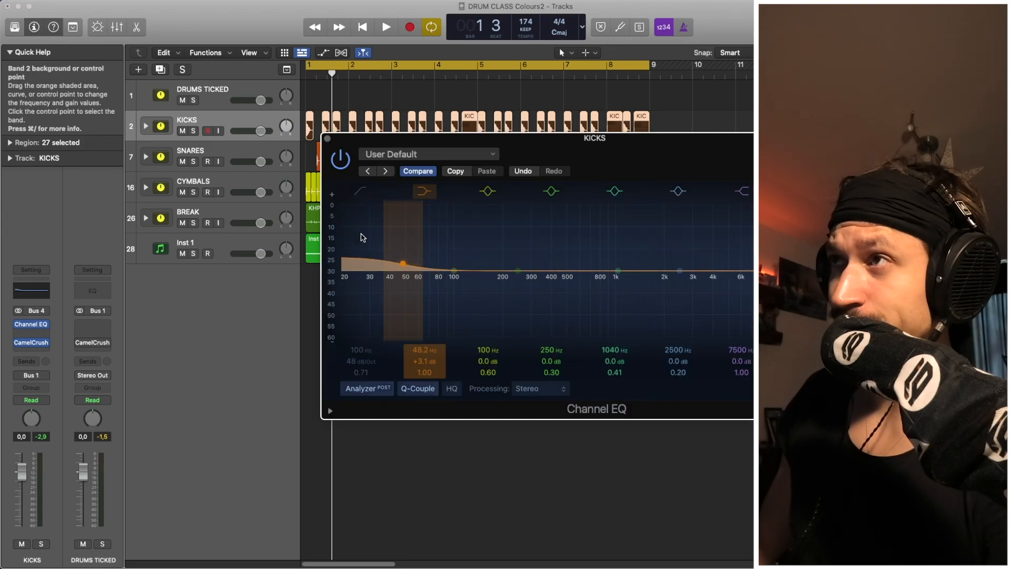
{"action": "left_click", "coordinate": [426, 192]}
{"action": "left_click", "coordinate": [361, 192]}
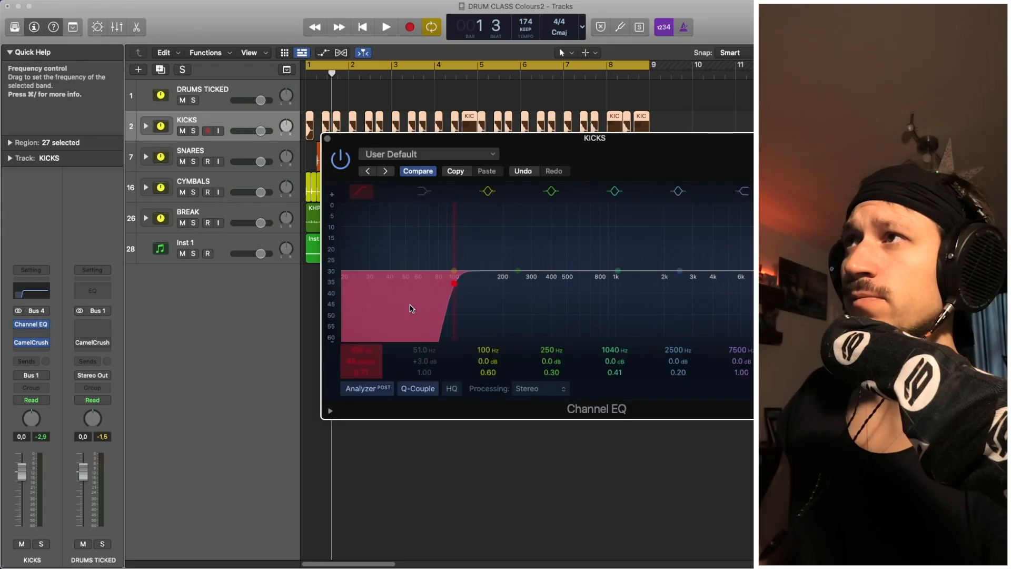
{"action": "mouse_move", "coordinate": [411, 307]}
{"action": "left_mouse_down"}
{"action": "mouse_move", "coordinate": [463, 323]}
{"action": "mouse_move", "coordinate": [416, 315]}
{"action": "left_mouse_up"}
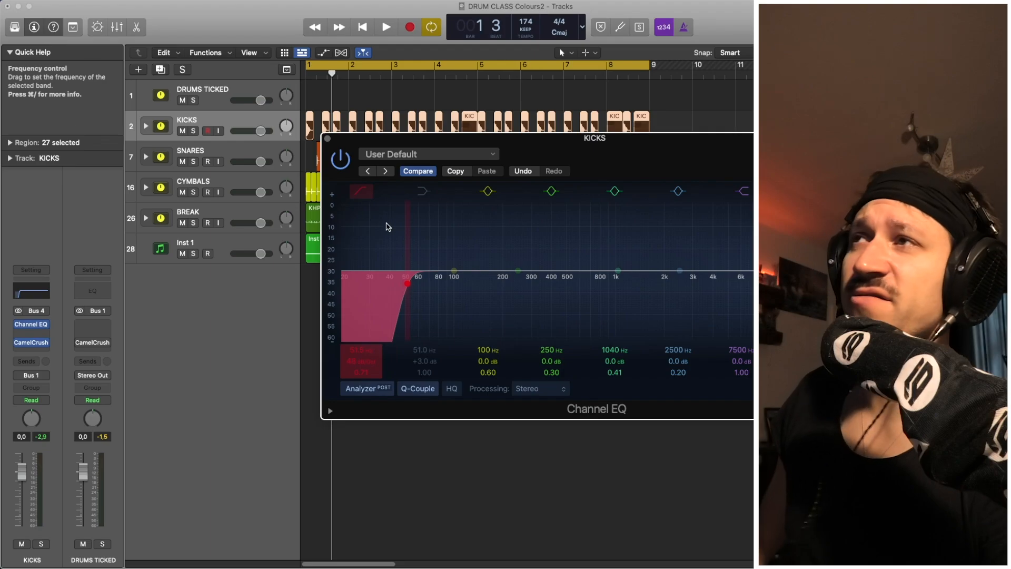
{"action": "left_click", "coordinate": [360, 192]}
{"action": "mouse_move", "coordinate": [422, 250]}
{"action": "left_mouse_down"}
{"action": "mouse_move", "coordinate": [416, 230]}
{"action": "mouse_move", "coordinate": [420, 245]}
{"action": "left_mouse_up"}
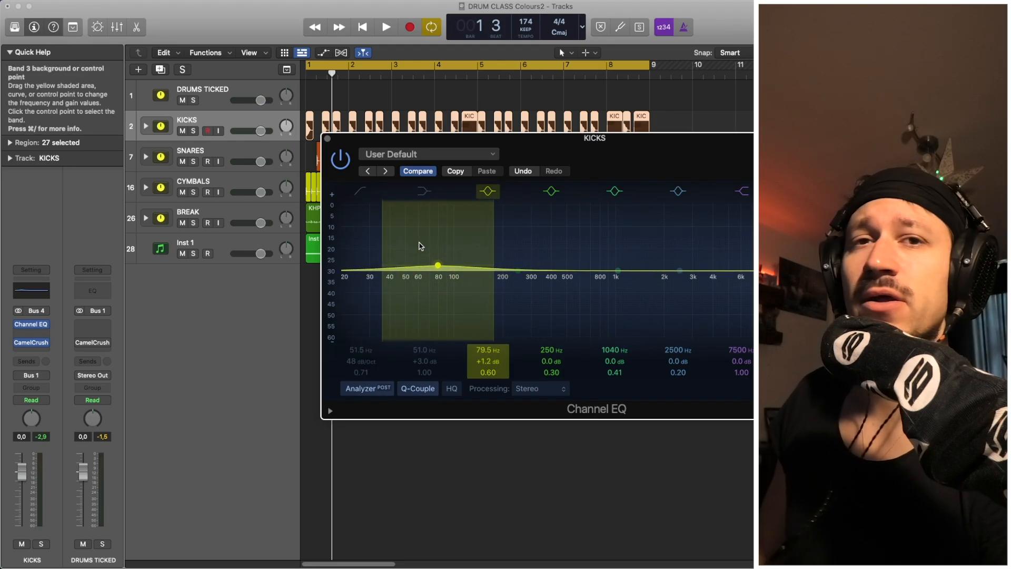
{"action": "left_click", "coordinate": [486, 191]}
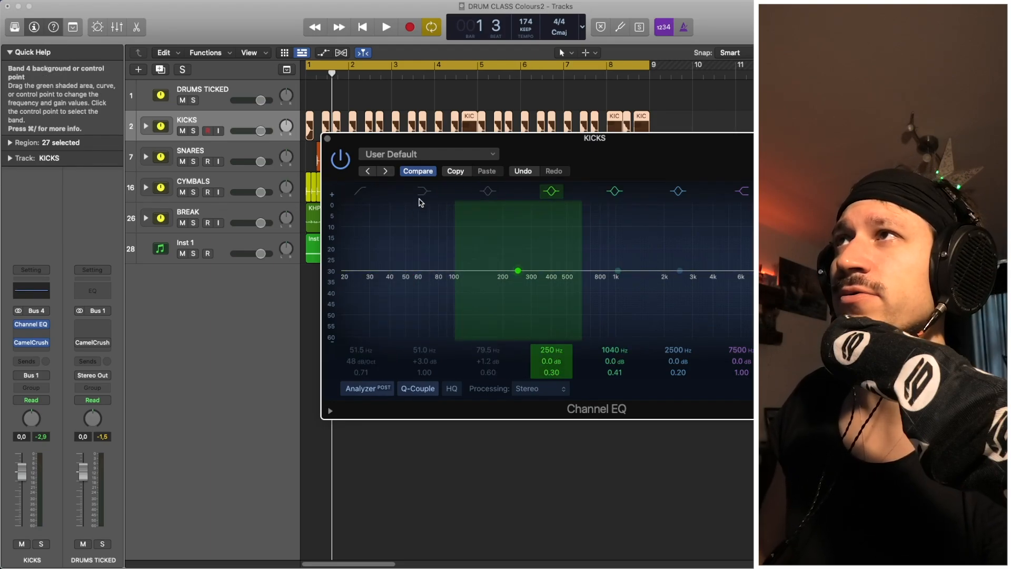
Recheck the low shelf, set the low cut to 29.4 Hz, compare it, then switch everything off.
{"action": "left_click", "coordinate": [425, 191]}
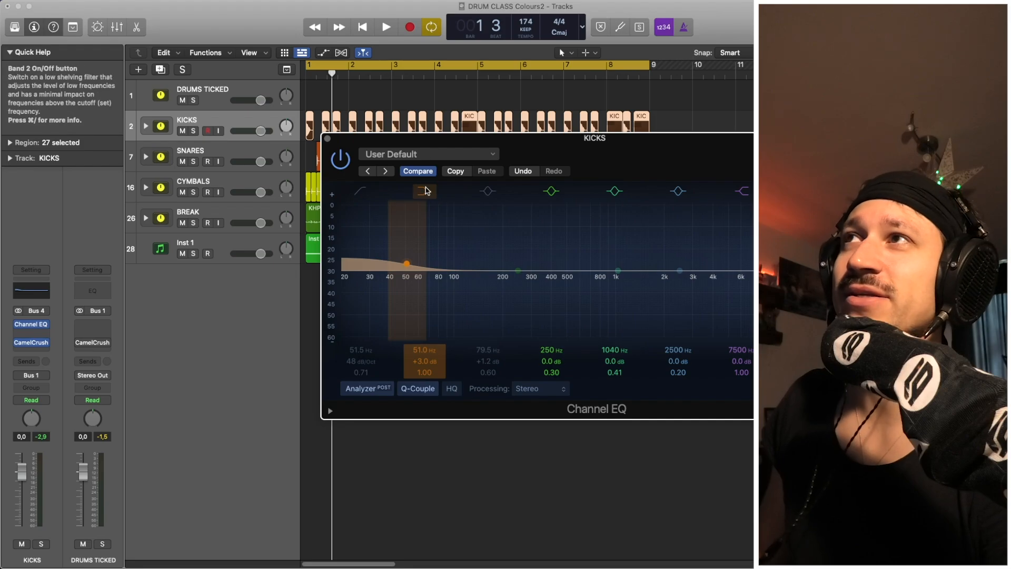
{"action": "left_click", "coordinate": [424, 191]}
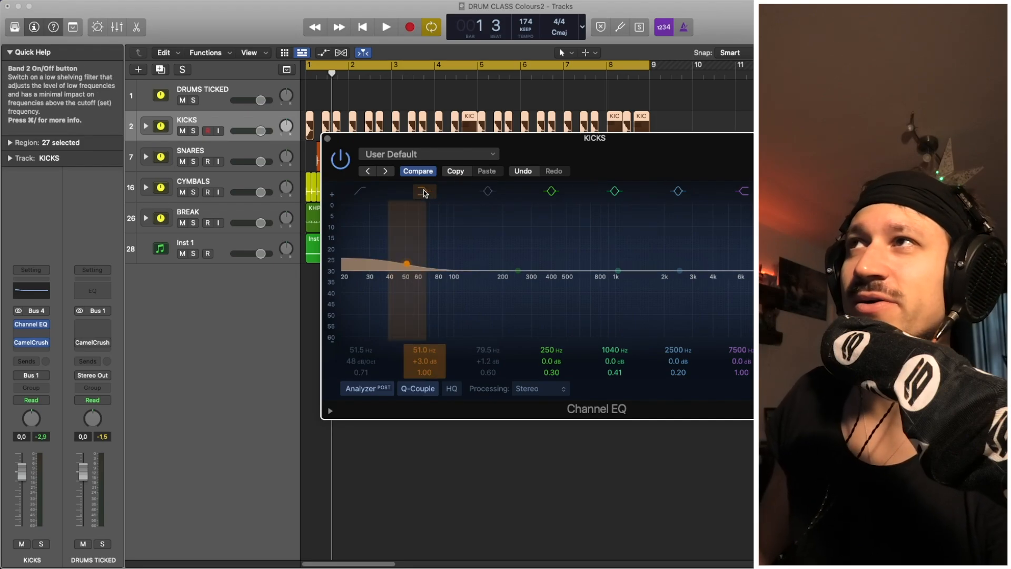
{"action": "left_click_drag", "start_coordinate": [410, 336], "coordinate": [365, 332]}
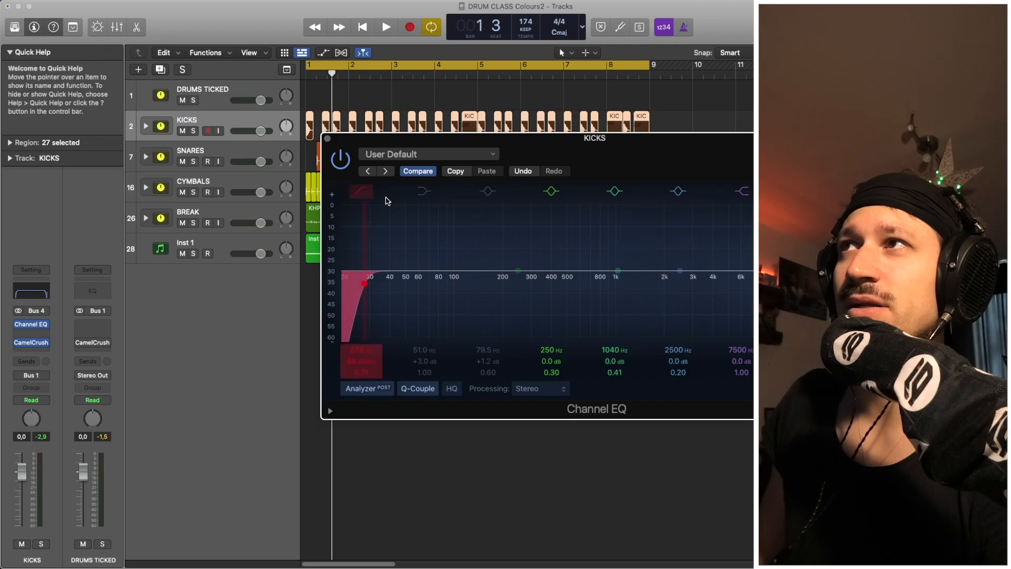
{"action": "left_click", "coordinate": [360, 190]}
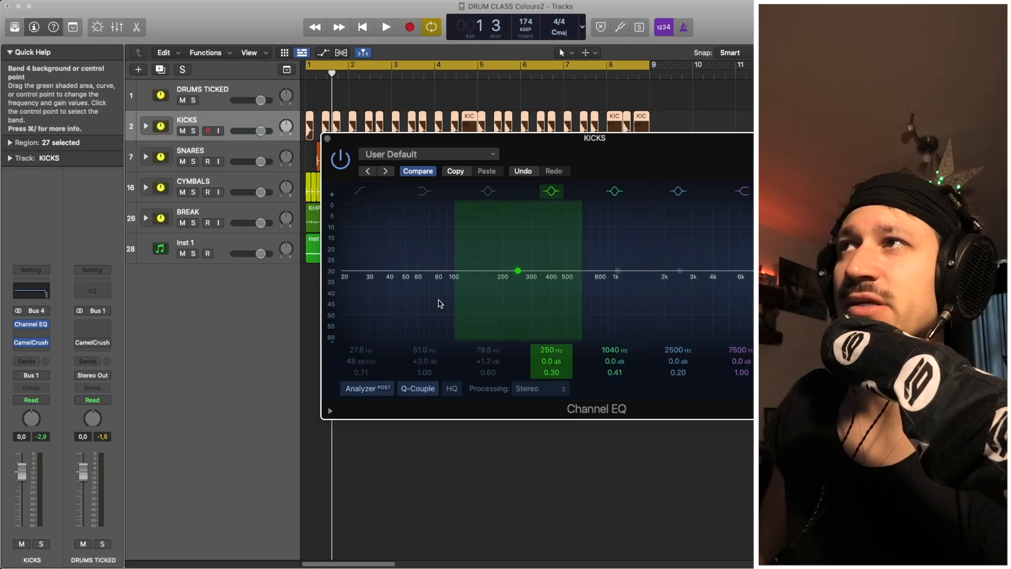
{"action": "left_click", "coordinate": [361, 191]}
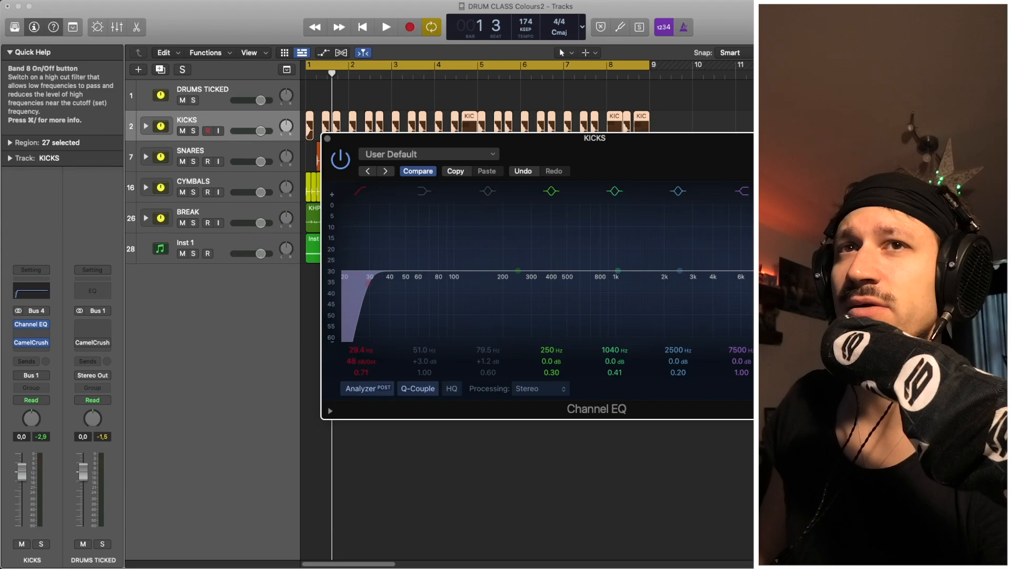
{"action": "left_click", "coordinate": [361, 191]}
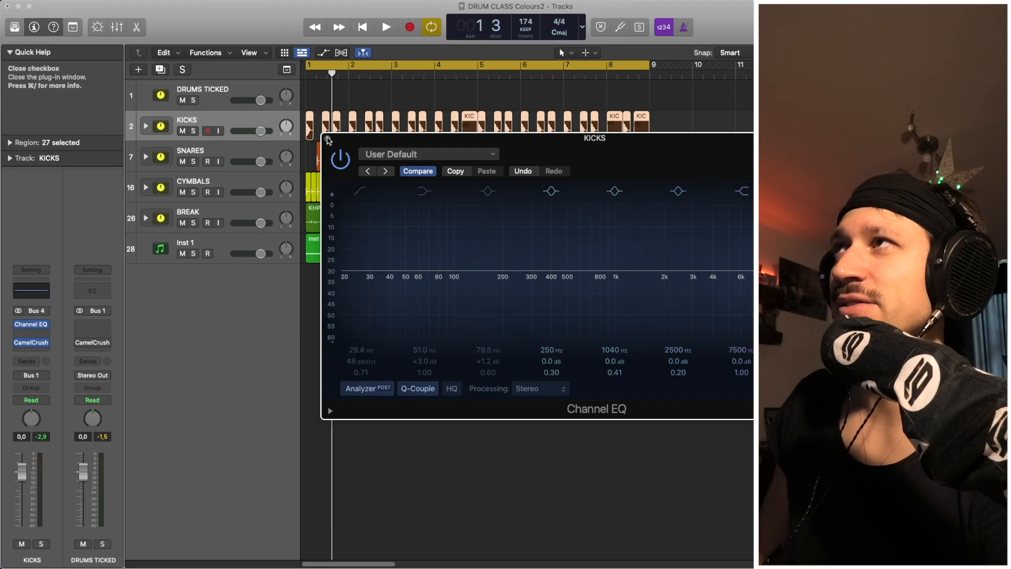
{"action": "left_click", "coordinate": [328, 139]}
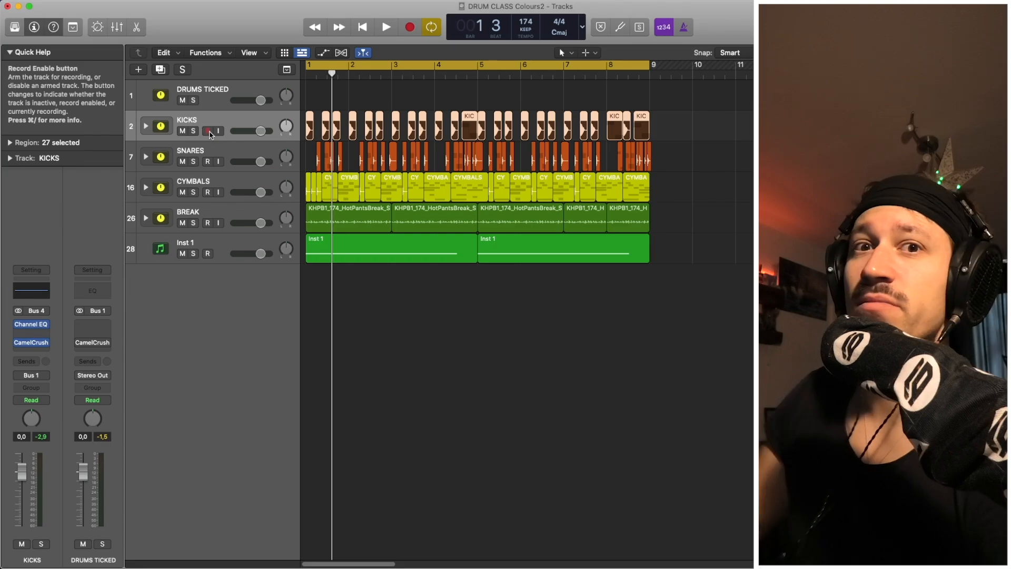
Solo and unsolo KICKS twice to compare the kicks against the full mix.
{"action": "left_click", "coordinate": [193, 131]}
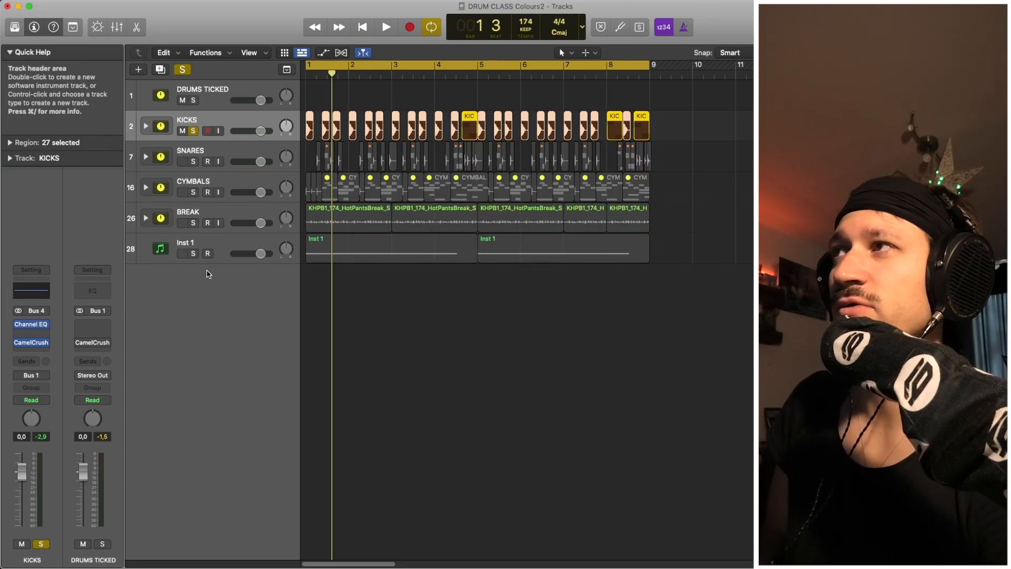
{"action": "left_click", "coordinate": [193, 130]}
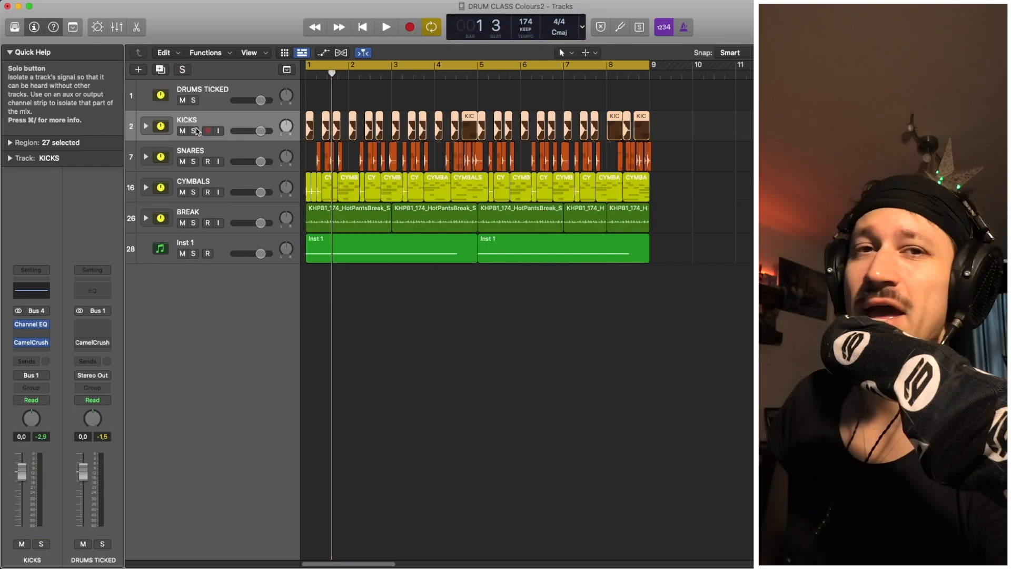
{"action": "left_click", "coordinate": [194, 152]}
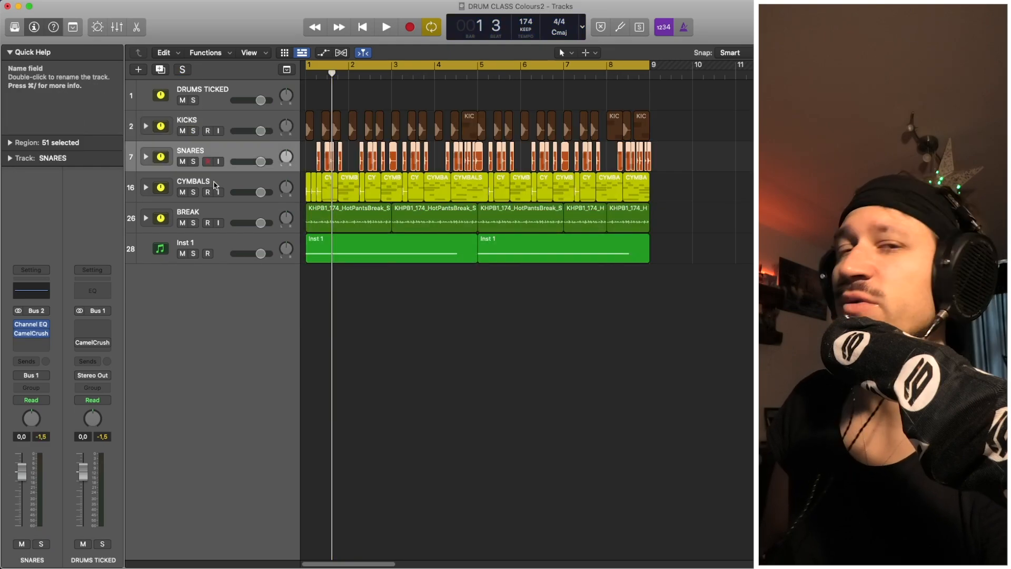
{"action": "left_click", "coordinate": [194, 131]}
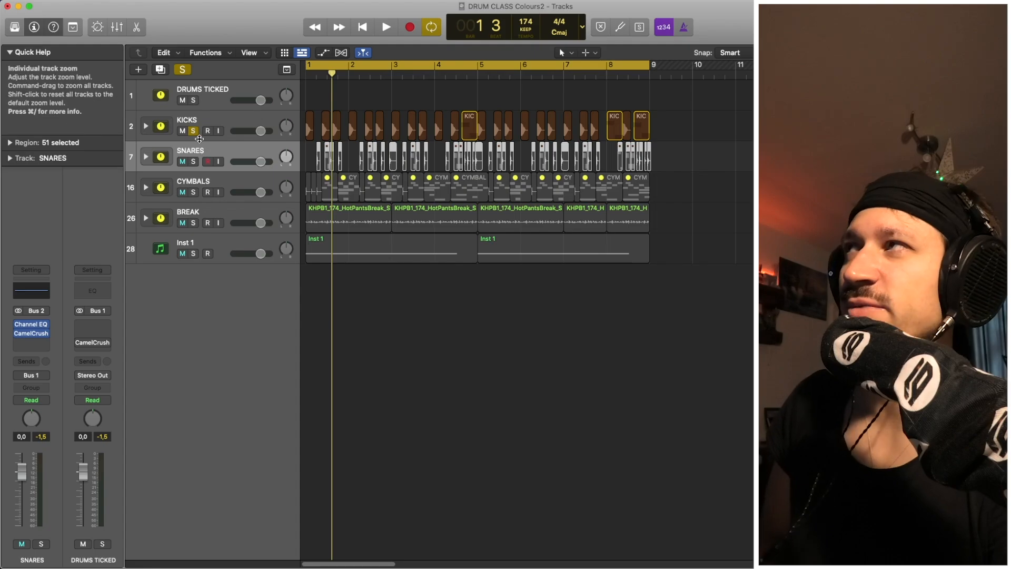
{"action": "left_click", "coordinate": [193, 131]}
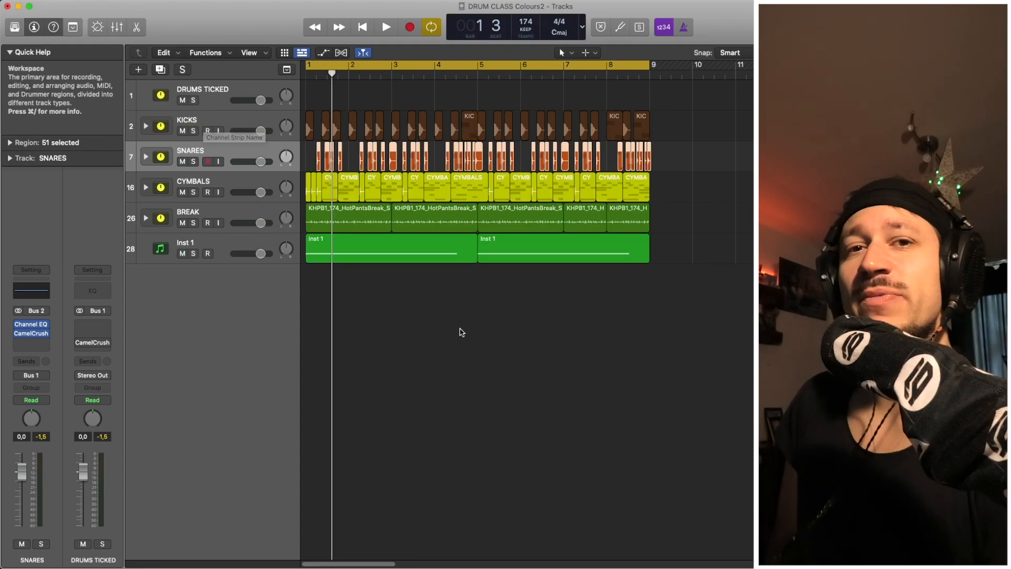
Select every region in the arrangement and play the whole beat.
{"action": "left_click_drag", "start_coordinate": [613, 325], "coordinate": [302, 81]}
{"action": "mouse_move", "coordinate": [714, 274]}
{"action": "left_mouse_down"}
{"action": "mouse_move", "coordinate": [655, 203]}
{"action": "mouse_move", "coordinate": [303, 81]}
{"action": "left_mouse_up"}
{"action": "key", "text": "space"}
{"action": "key", "text": "space"}
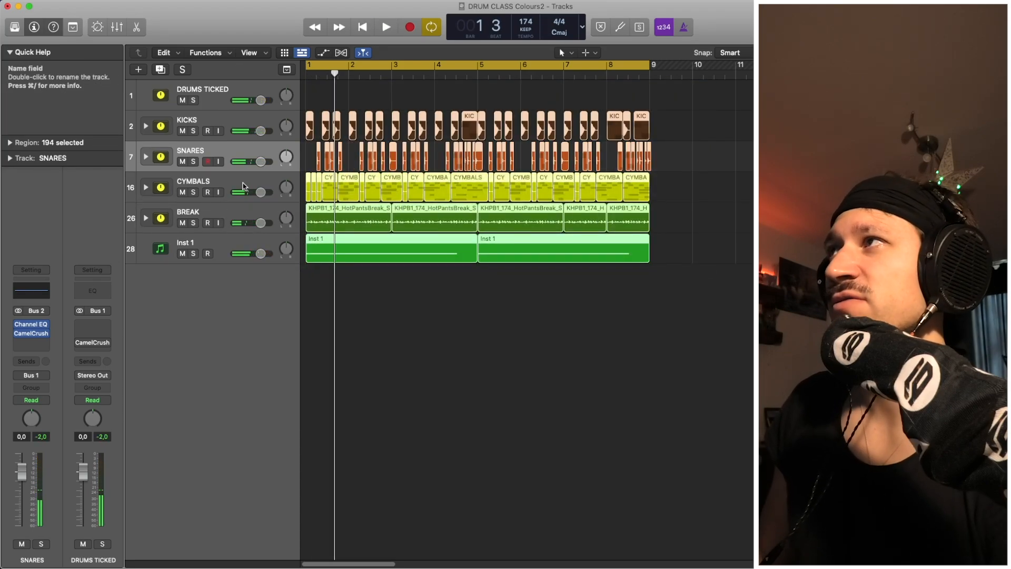
{"action": "left_click", "coordinate": [244, 186]}
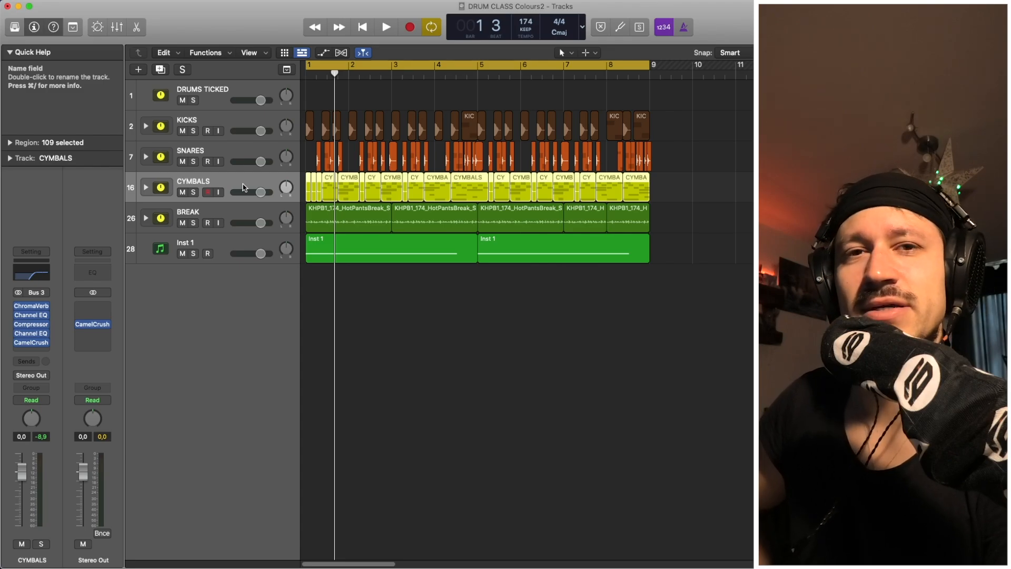
{"action": "left_click_drag", "start_coordinate": [734, 341], "coordinate": [323, 78]}
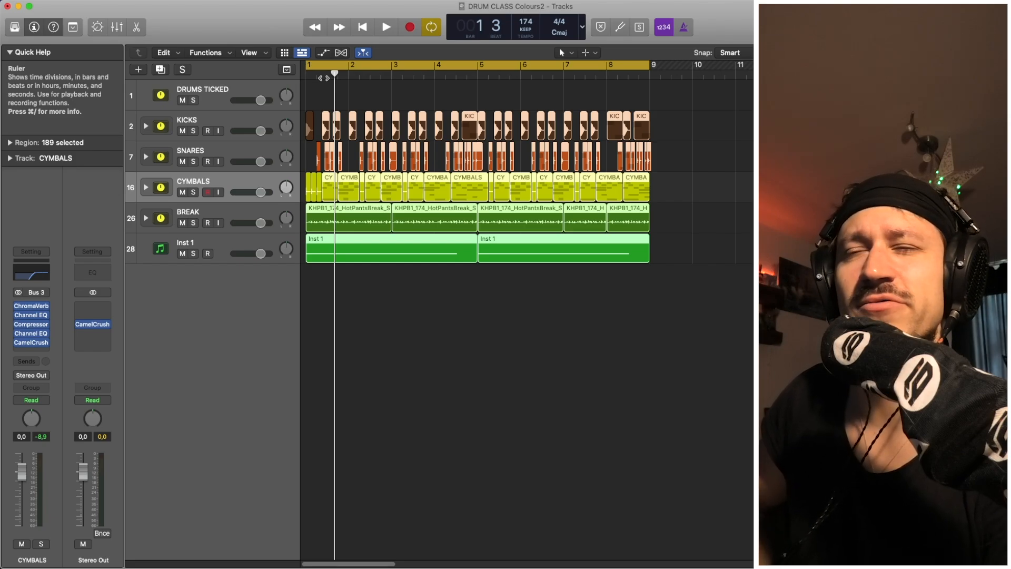
{"action": "left_click_drag", "start_coordinate": [717, 297], "coordinate": [302, 103]}
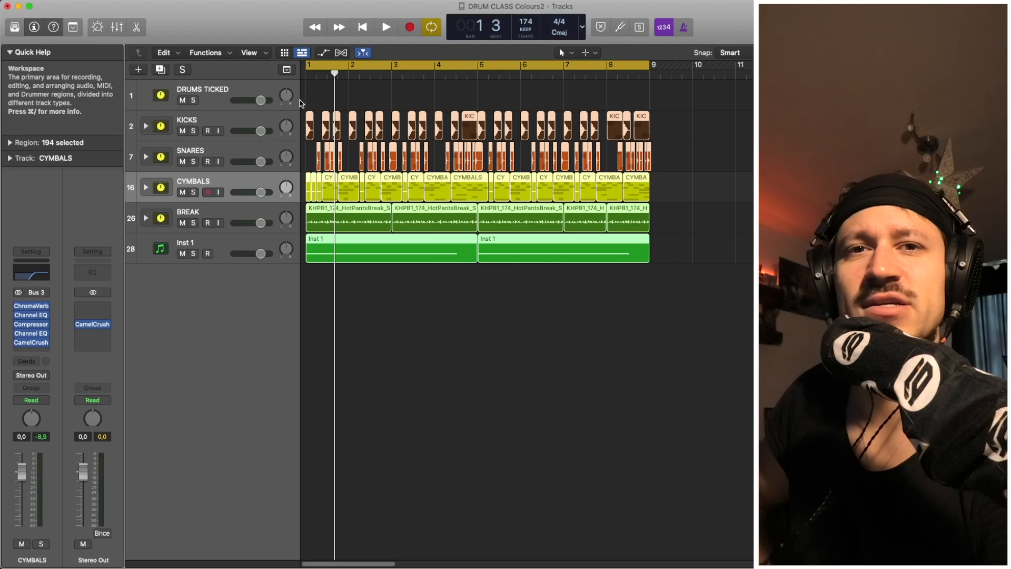
{"action": "left_click_drag", "start_coordinate": [731, 330], "coordinate": [650, 319]}
Deselect, then reselect the regions across the arrangement's tracks.
{"action": "left_click", "coordinate": [308, 94]}
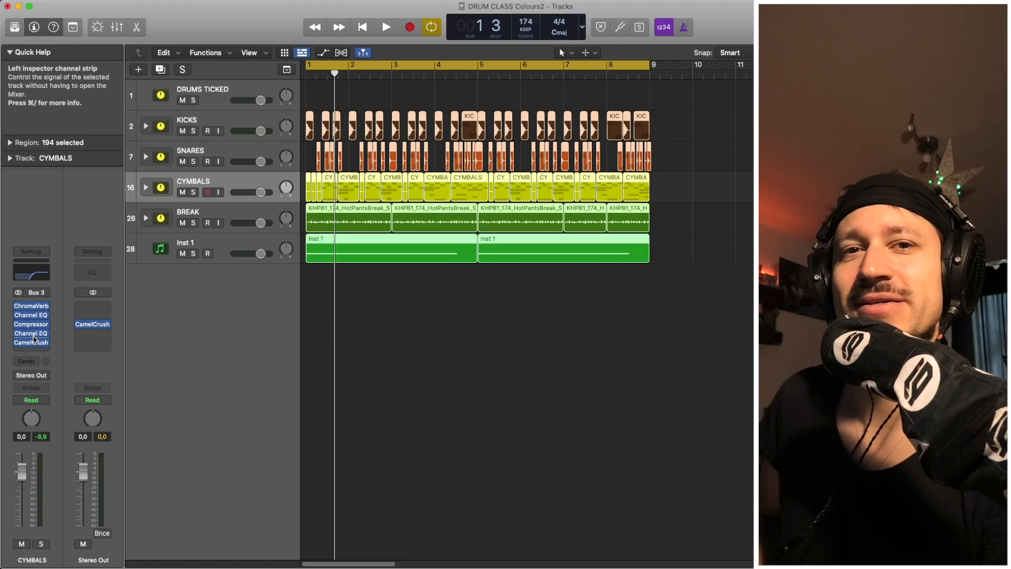
{"action": "left_click_drag", "start_coordinate": [670, 301], "coordinate": [224, 90]}
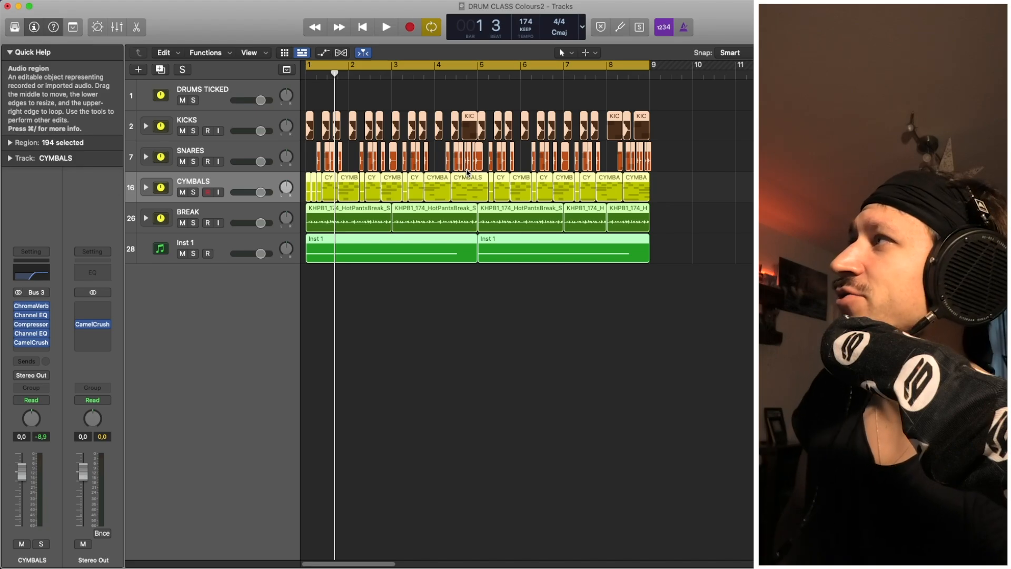
{"action": "left_click_drag", "start_coordinate": [751, 313], "coordinate": [267, 69]}
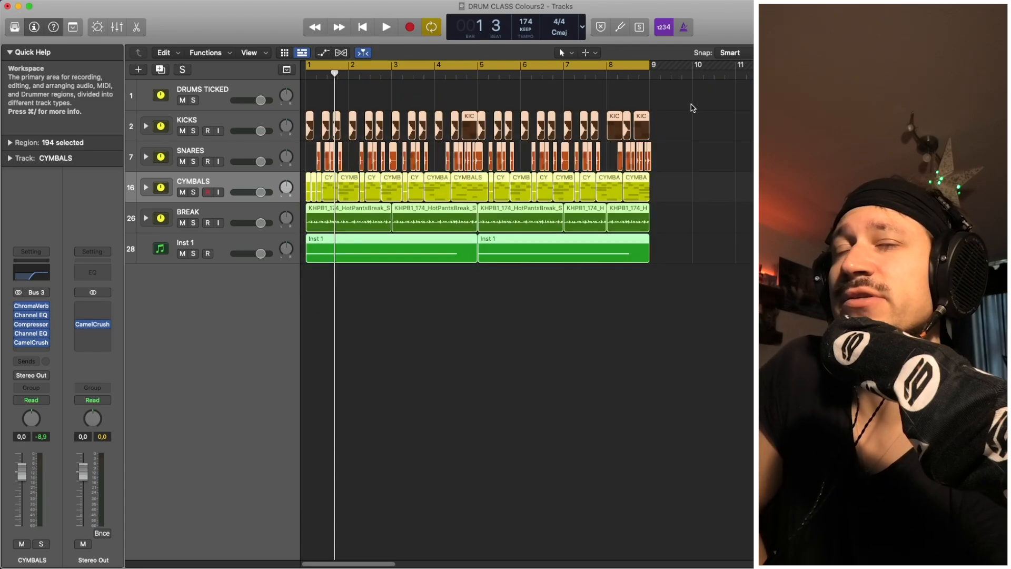
{"action": "left_click_drag", "start_coordinate": [701, 91], "coordinate": [337, 325]}
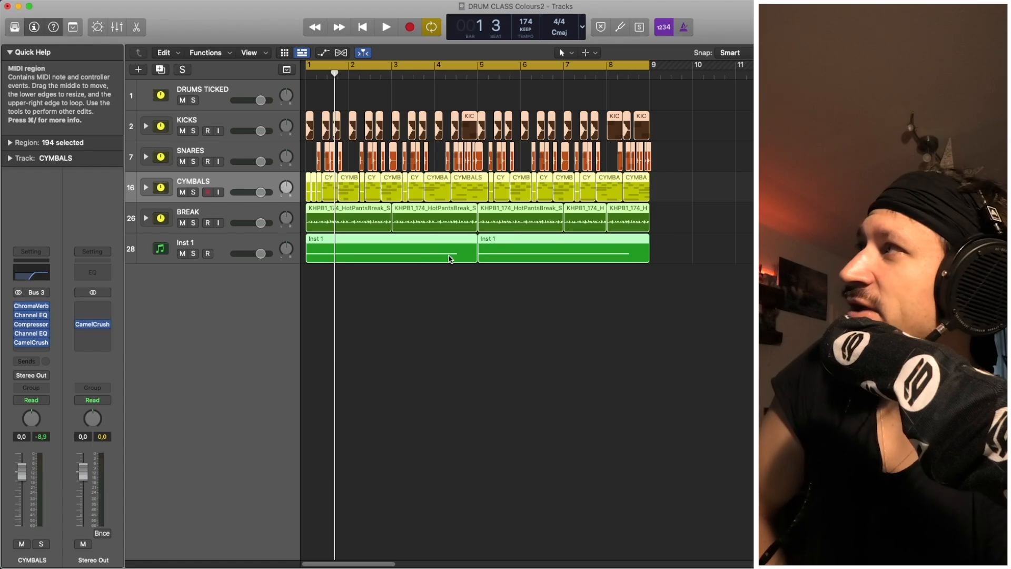
Select Inst 1, start playback from the beginning, and solo it to hear it alone.
{"action": "left_click", "coordinate": [456, 289]}
{"action": "key", "text": "space"}
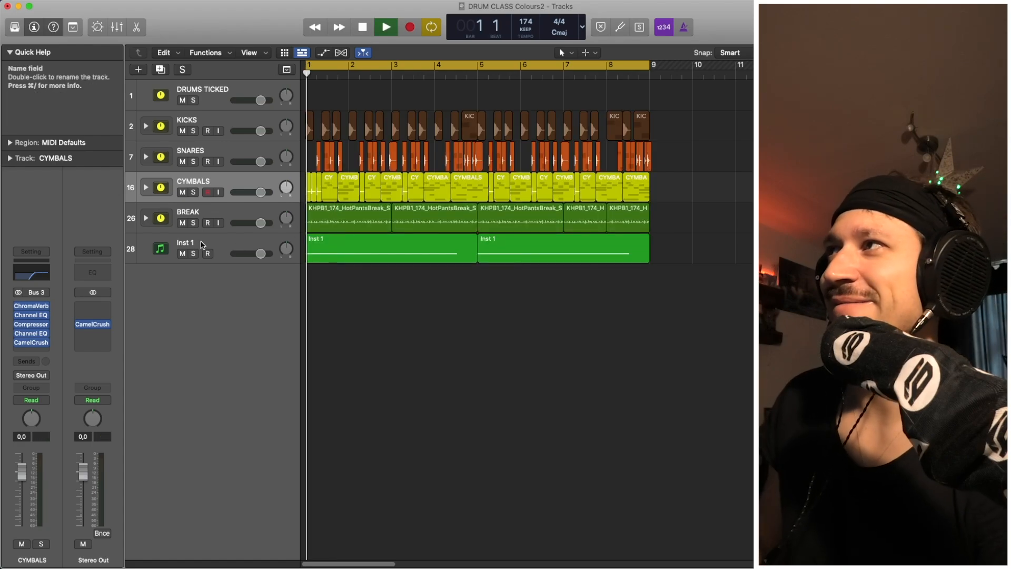
{"action": "left_click", "coordinate": [194, 254]}
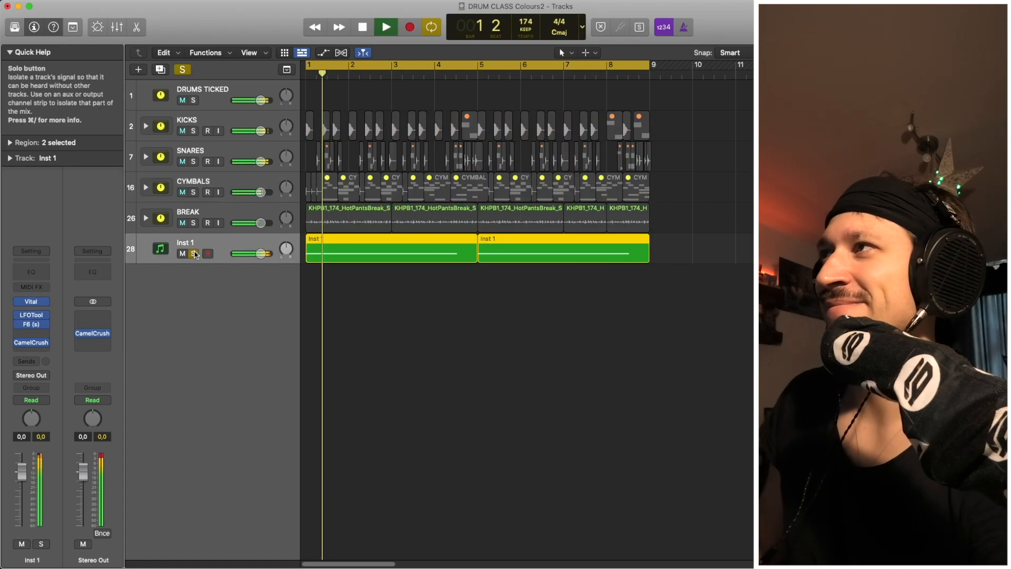
Check Vital's effects on Inst 1, then bounce both Inst 1 regions in place to Inst 1_bip.
{"action": "left_click", "coordinate": [31, 302]}
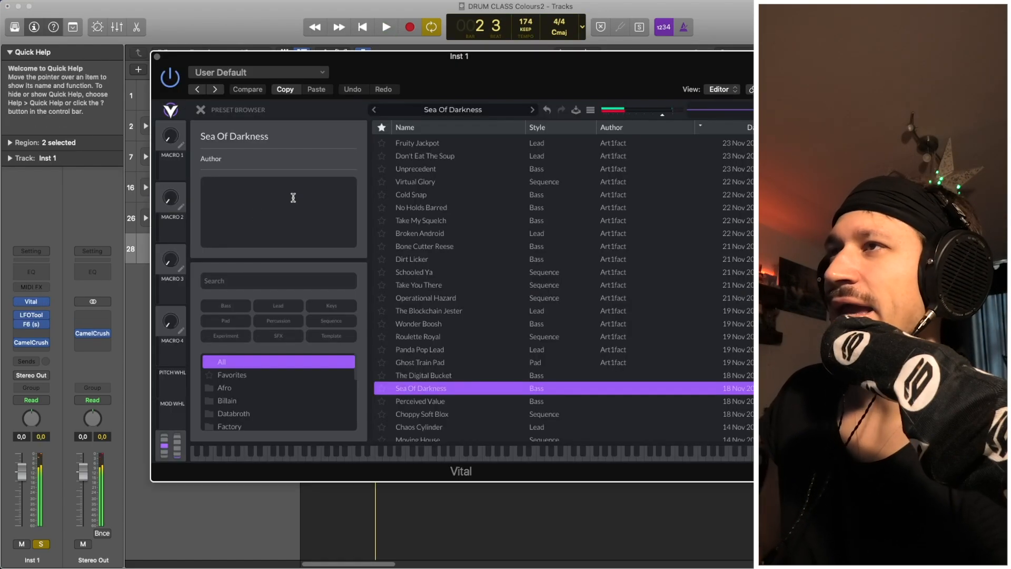
{"action": "left_click", "coordinate": [201, 110]}
{"action": "left_click", "coordinate": [255, 110]}
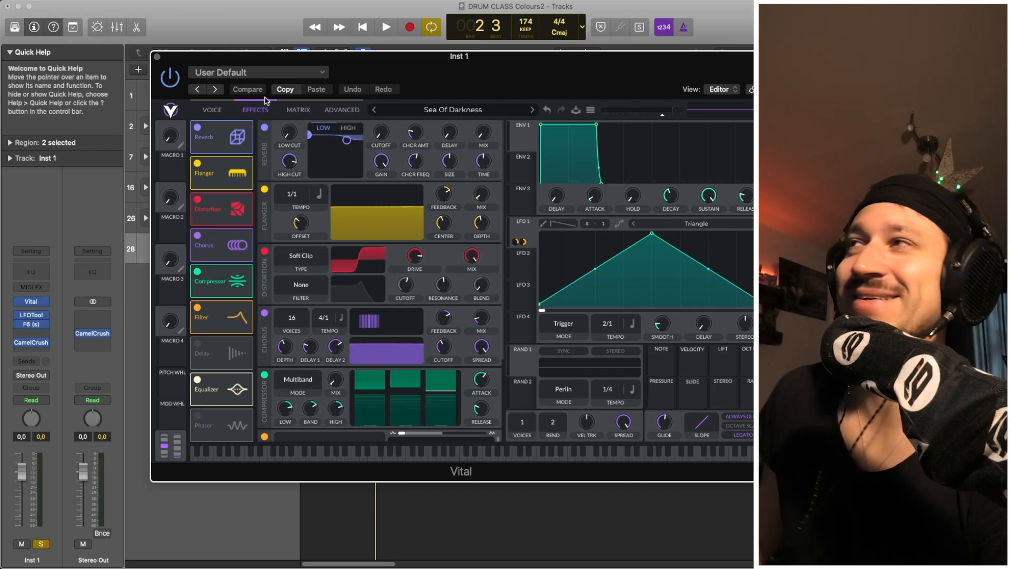
{"action": "left_click", "coordinate": [158, 57]}
{"action": "left_click_drag", "start_coordinate": [430, 317], "coordinate": [522, 246]}
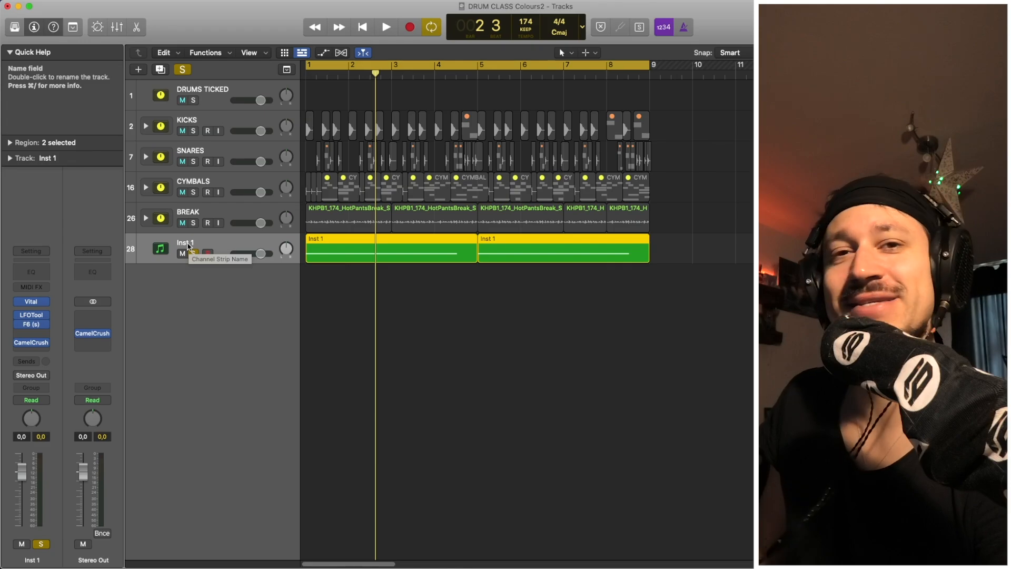
{"action": "key", "text": "space"}
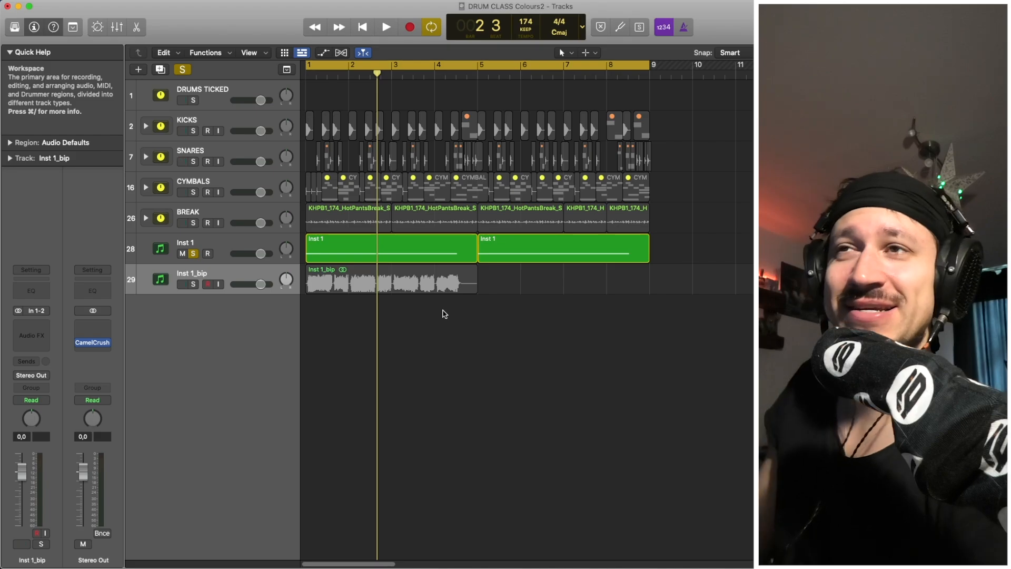
Solo Inst 1 and the new Inst 1_bip track, play from bar 1, and select the bip region.
{"action": "left_click", "coordinate": [194, 253]}
{"action": "left_click", "coordinate": [194, 254]}
{"action": "left_click", "coordinate": [194, 284]}
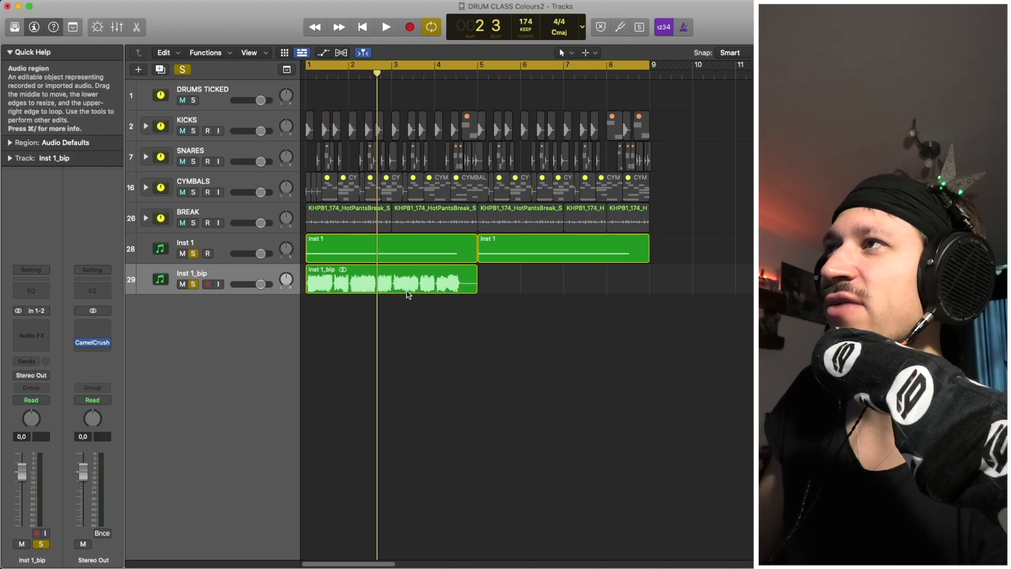
{"action": "key", "text": "space"}
{"action": "key", "text": "space"}
{"action": "left_click", "coordinate": [359, 287]}
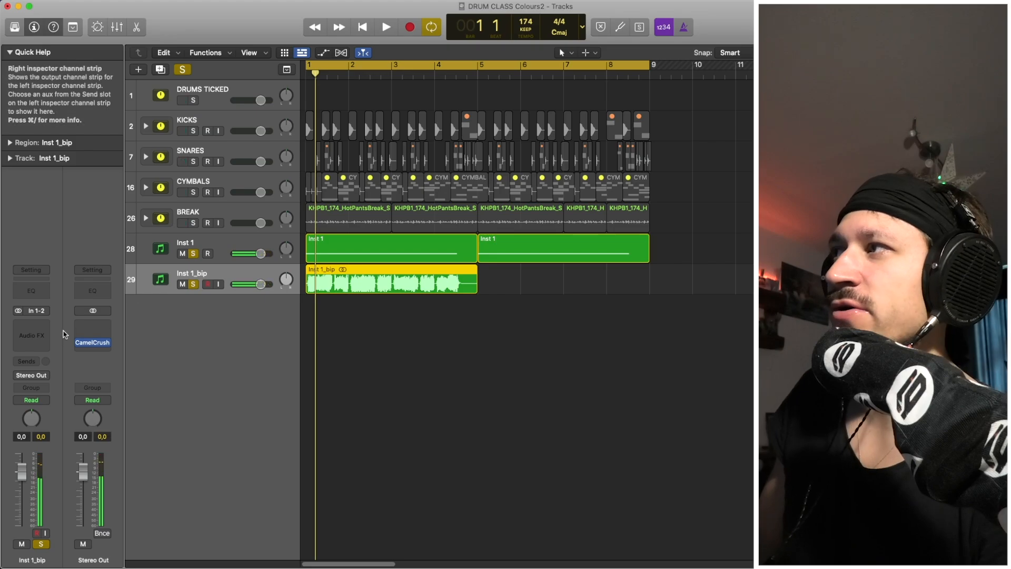
Insert the stereo kHs Convolver from Kilohearts on the Inst 1_bip track.
{"action": "left_click", "coordinate": [34, 324]}
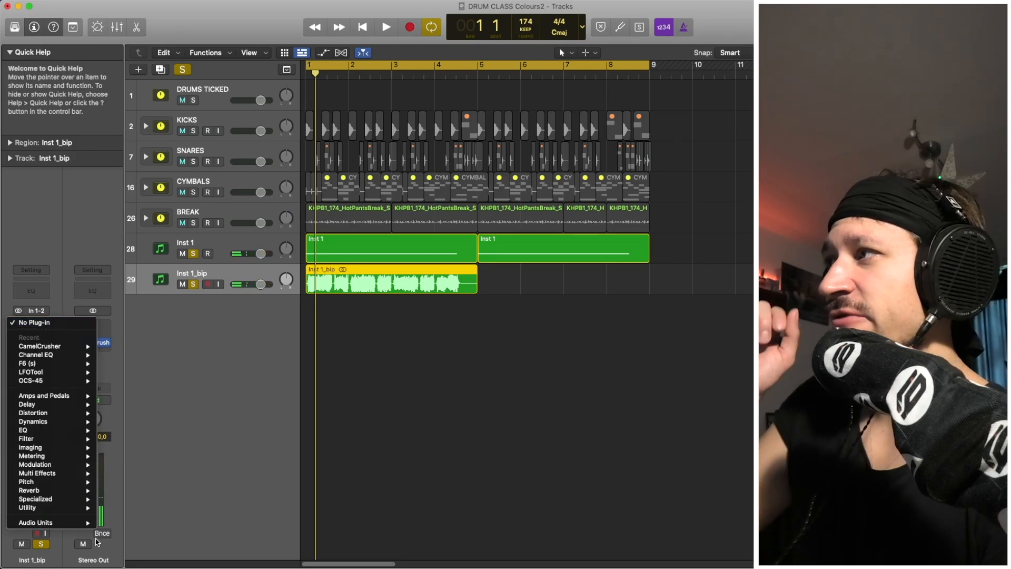
{"action": "mouse_move", "coordinate": [86, 524]}
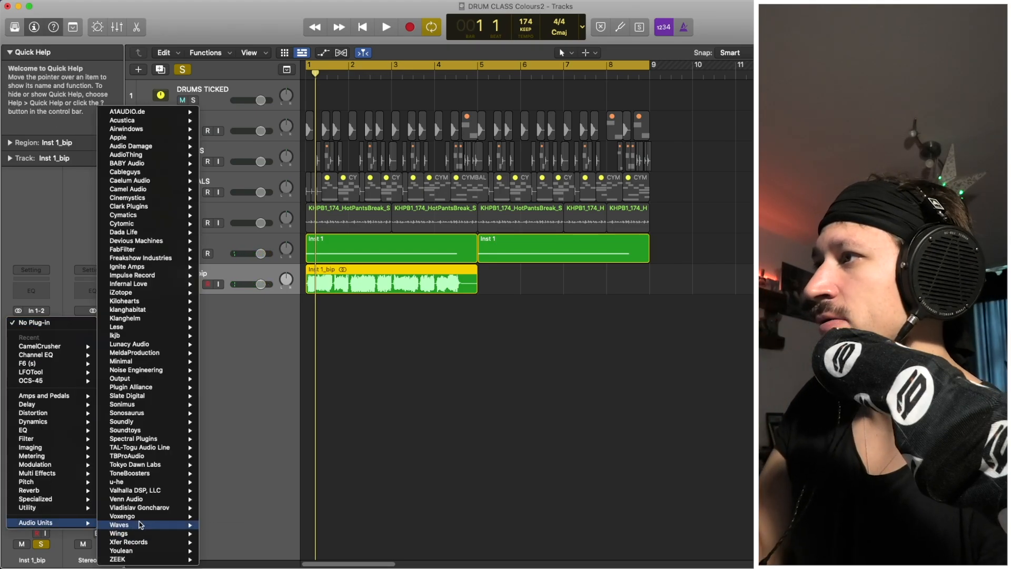
{"action": "mouse_move", "coordinate": [167, 412]}
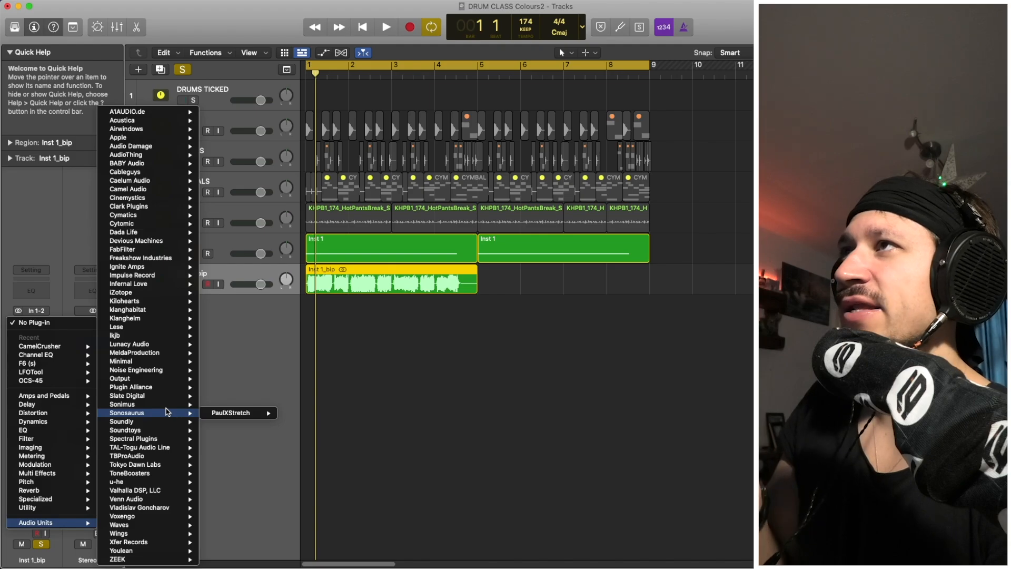
{"action": "mouse_move", "coordinate": [170, 380]}
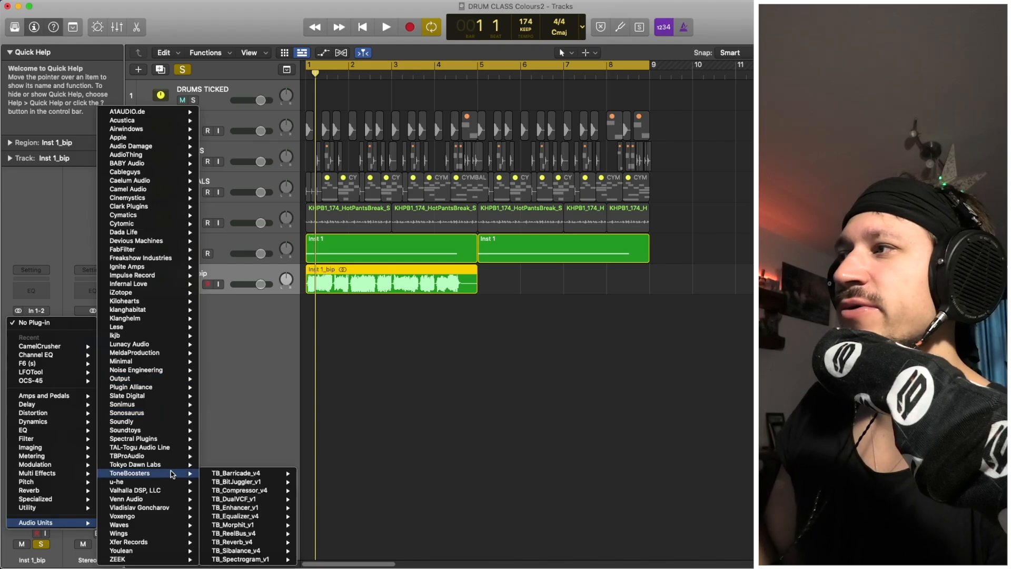
{"action": "mouse_move", "coordinate": [173, 467]}
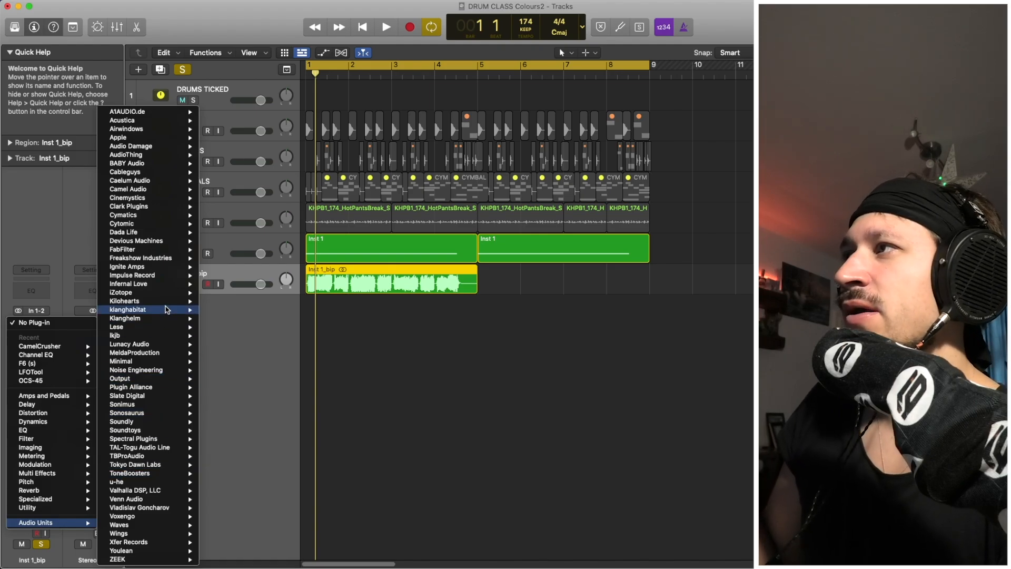
{"action": "mouse_move", "coordinate": [167, 305]}
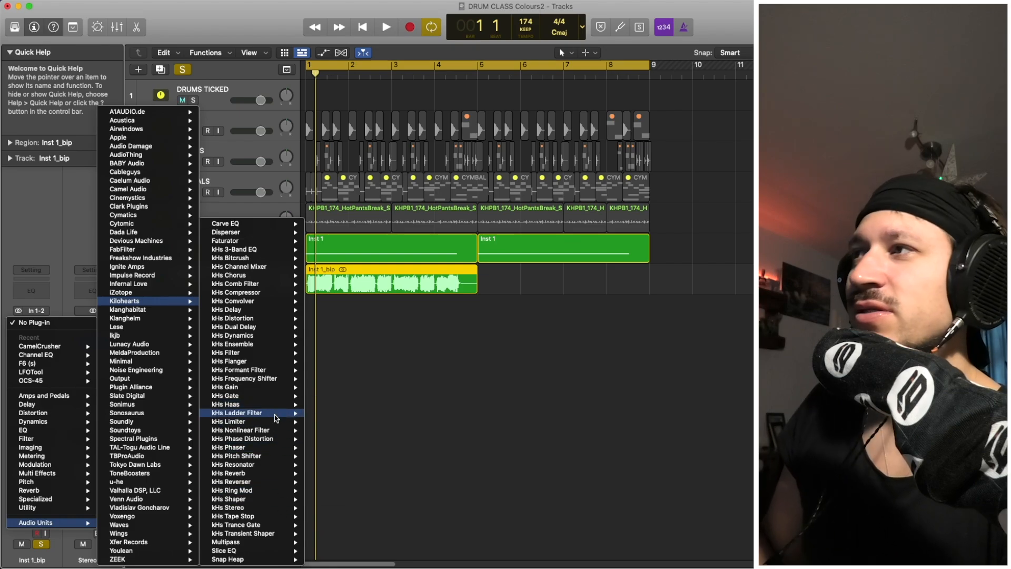
{"action": "mouse_move", "coordinate": [275, 399]}
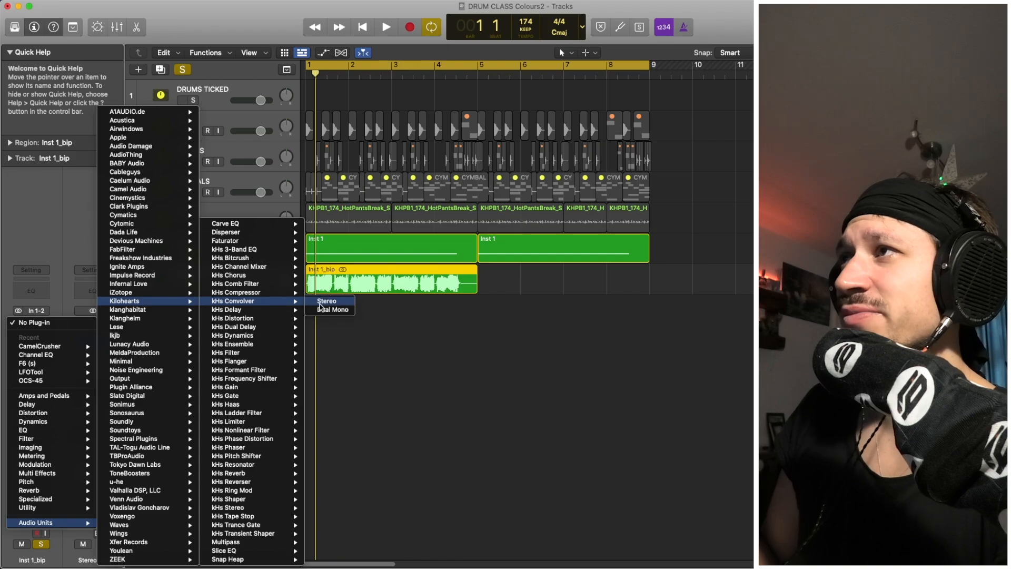
{"action": "left_click", "coordinate": [322, 301]}
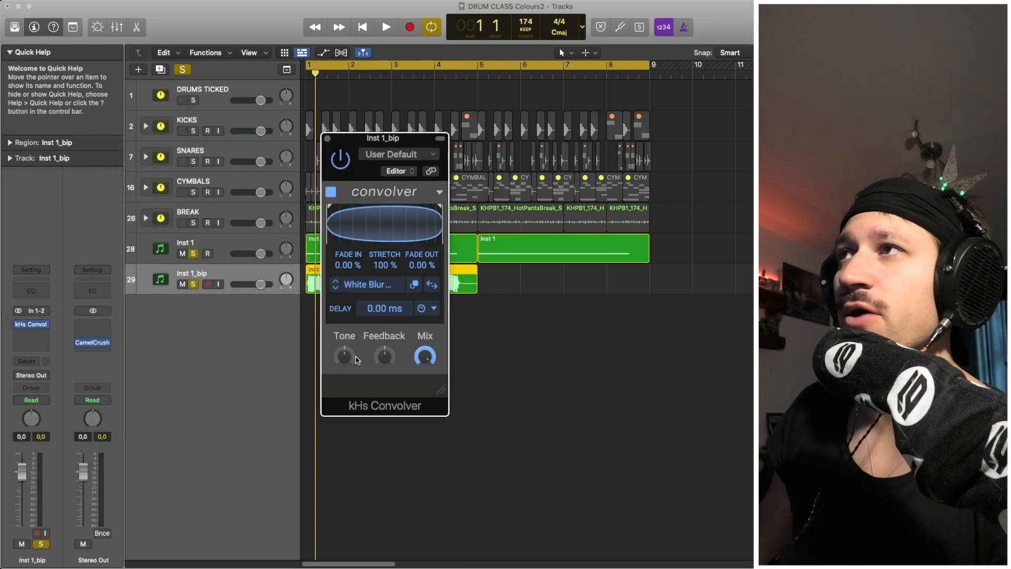
Load the Falkland Palace impulse from Spaces Real into the Inst 1_bip convolver.
{"action": "left_click", "coordinate": [375, 288]}
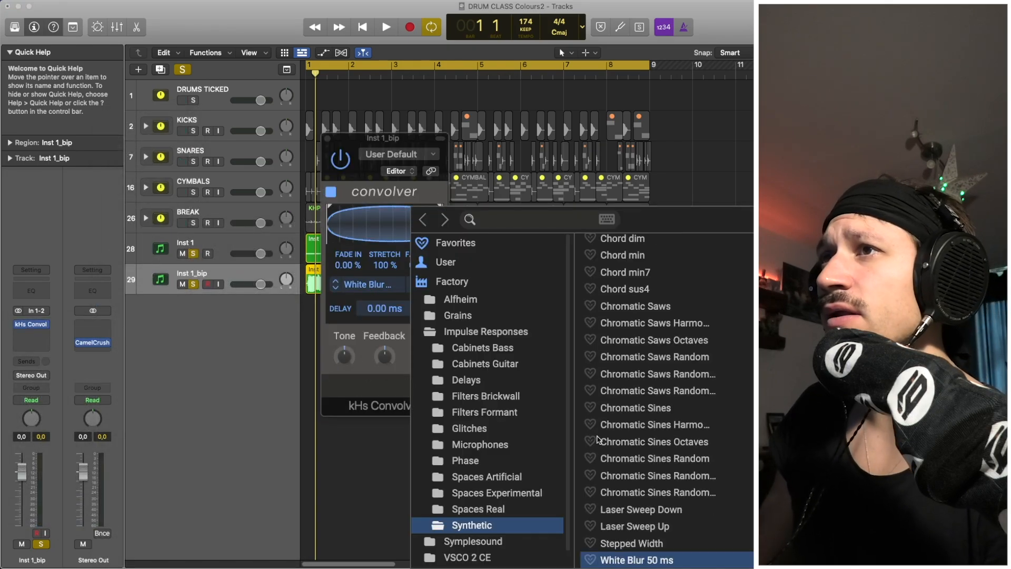
{"action": "left_click", "coordinate": [479, 508]}
{"action": "left_click", "coordinate": [680, 322]}
{"action": "key", "text": "space"}
{"action": "key", "text": "Down"}
{"action": "key", "text": "Down"}
{"action": "key", "text": "Down"}
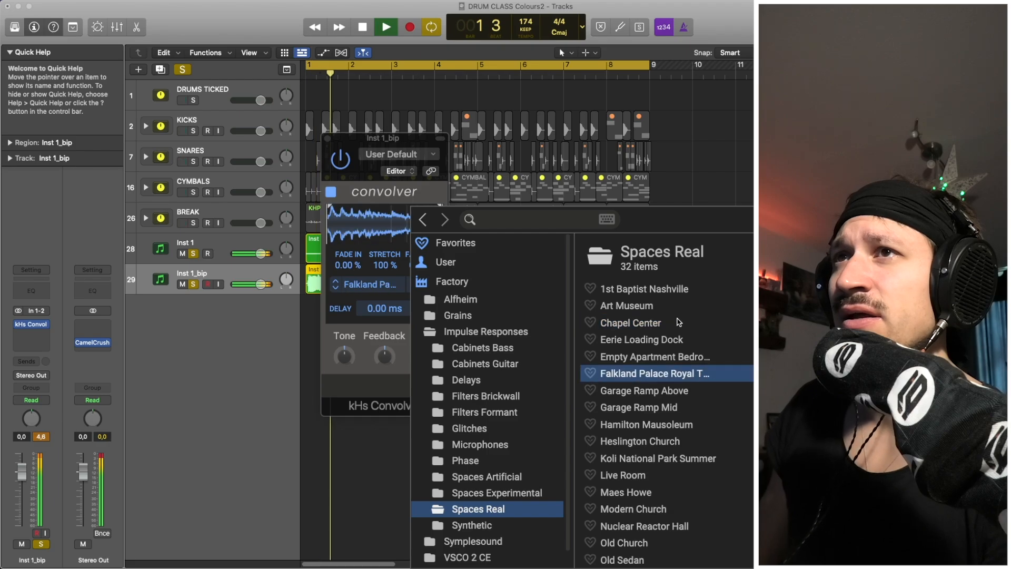
{"action": "left_click", "coordinate": [679, 322]}
{"action": "key", "text": "Down"}
{"action": "key", "text": "Down"}
{"action": "key", "text": "Down"}
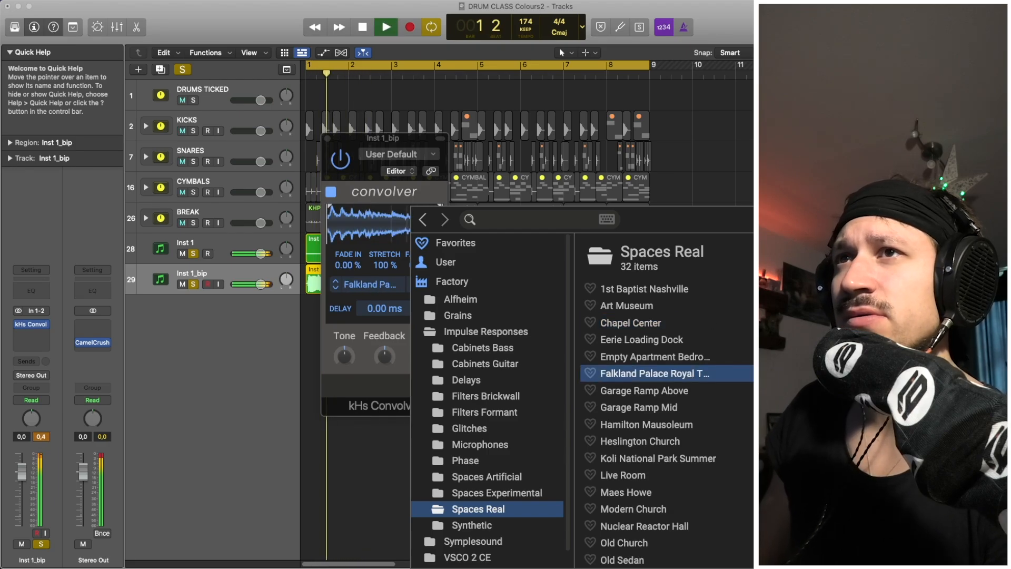
{"action": "left_click", "coordinate": [685, 171]}
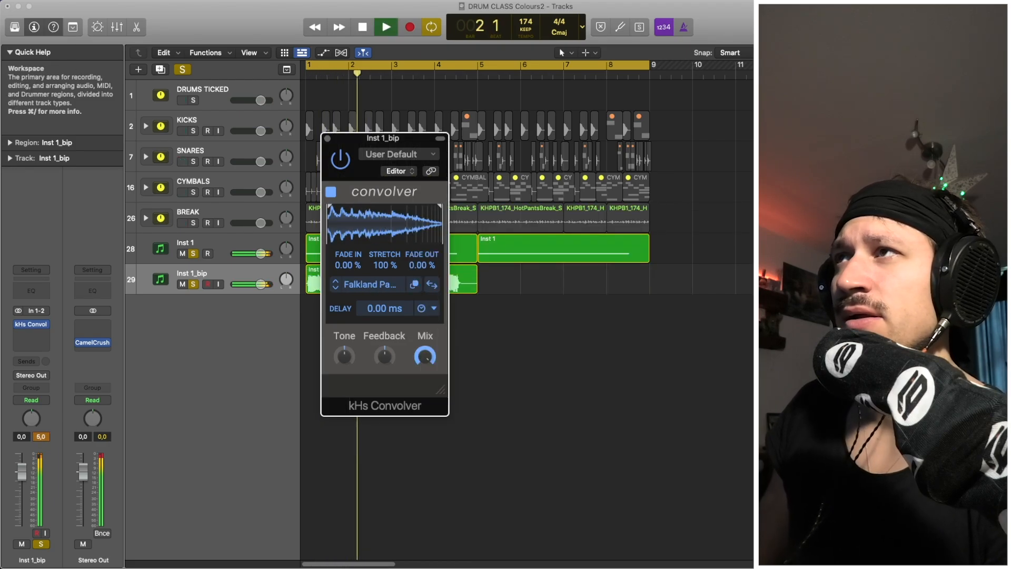
{"action": "left_click", "coordinate": [327, 139]}
Unsolo Inst 1, play the Inst 1_bip bounce alone, and add a Channel EQ after the convolver.
{"action": "key", "text": "space"}
{"action": "left_click", "coordinate": [392, 287]}
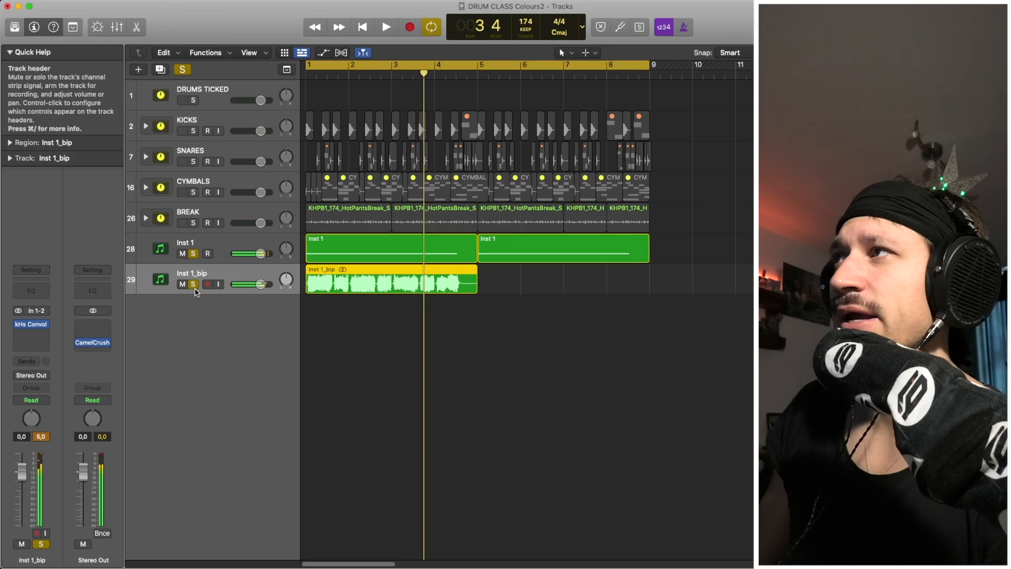
{"action": "left_click", "coordinate": [193, 254]}
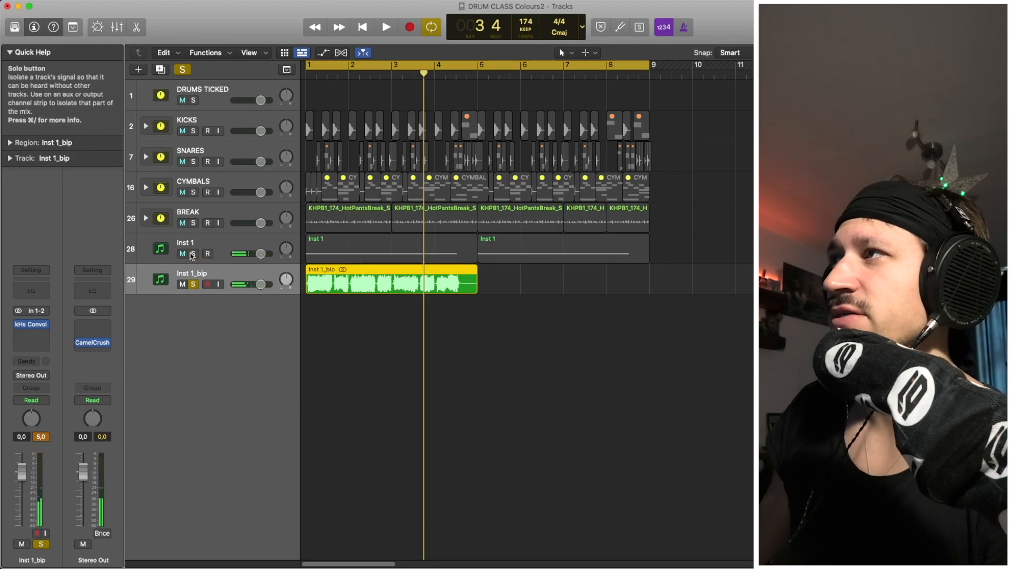
{"action": "key", "text": "space"}
{"action": "key", "text": "space"}
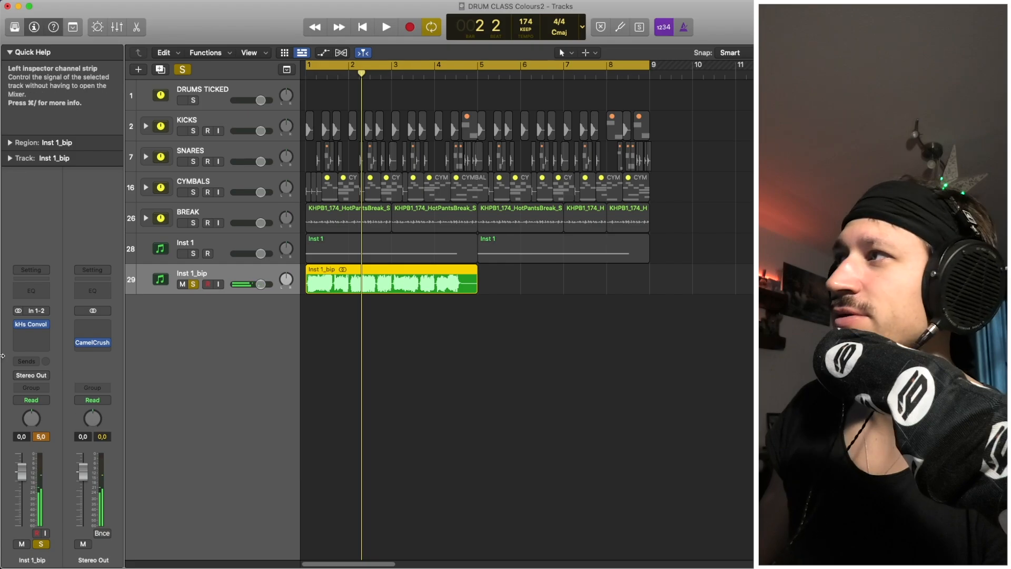
{"action": "left_click", "coordinate": [31, 290]}
Raise the Channel EQ low cut on Inst 1_bip to about 575 Hz, comparing during playback.
{"action": "left_click", "coordinate": [367, 198]}
{"action": "key", "text": "space"}
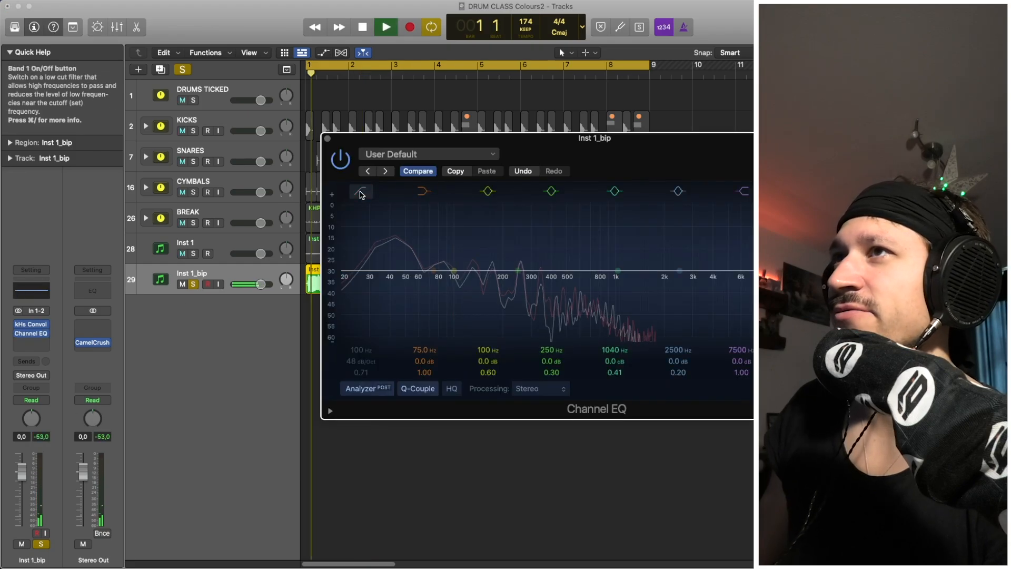
{"action": "left_click", "coordinate": [193, 255]}
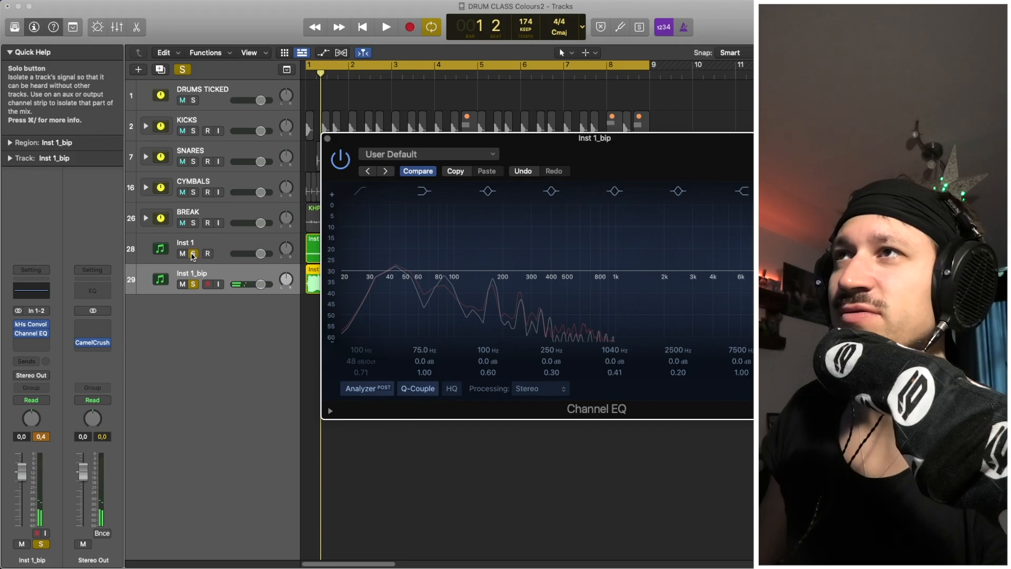
{"action": "left_click", "coordinate": [361, 192]}
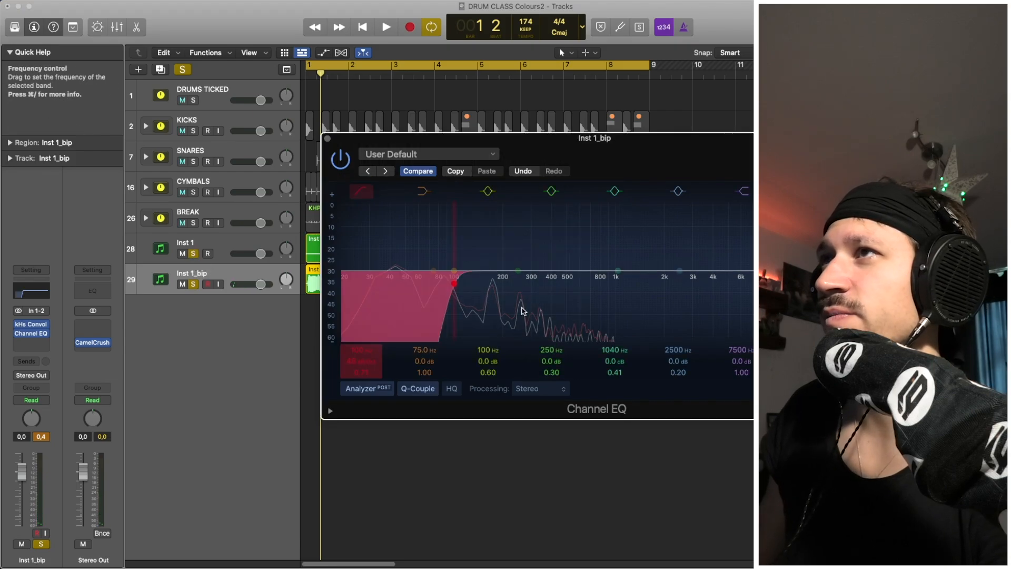
{"action": "left_click_drag", "start_coordinate": [360, 362], "coordinate": [360, 370]}
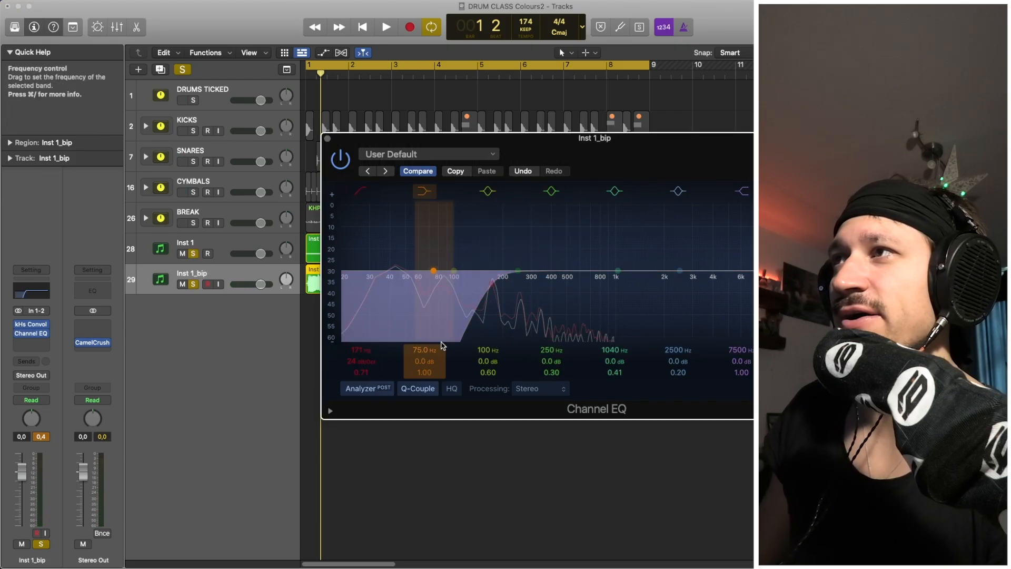
{"action": "left_click_drag", "start_coordinate": [510, 338], "coordinate": [562, 339]}
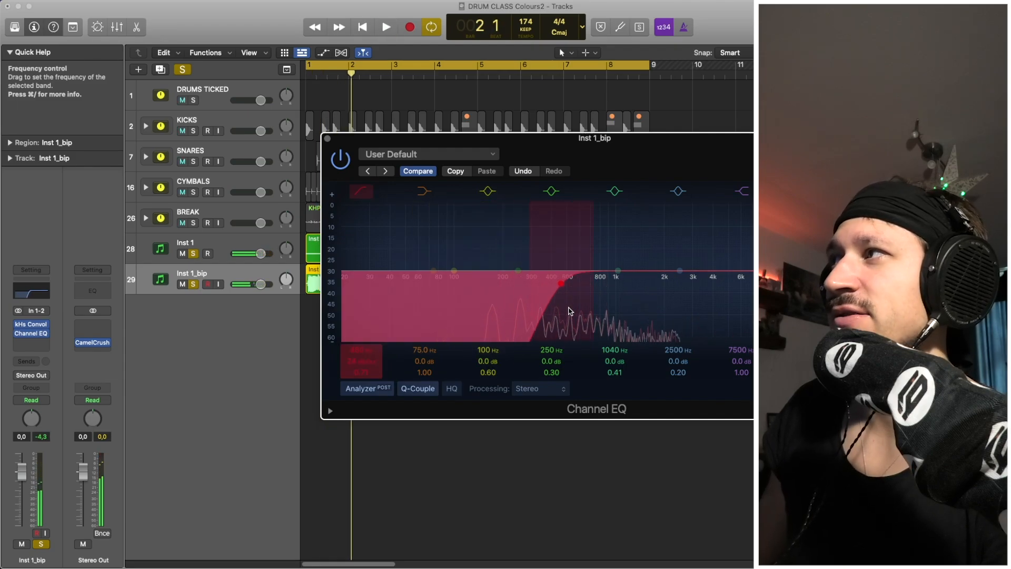
{"action": "key", "text": "space"}
{"action": "left_click_drag", "start_coordinate": [591, 305], "coordinate": [580, 280]}
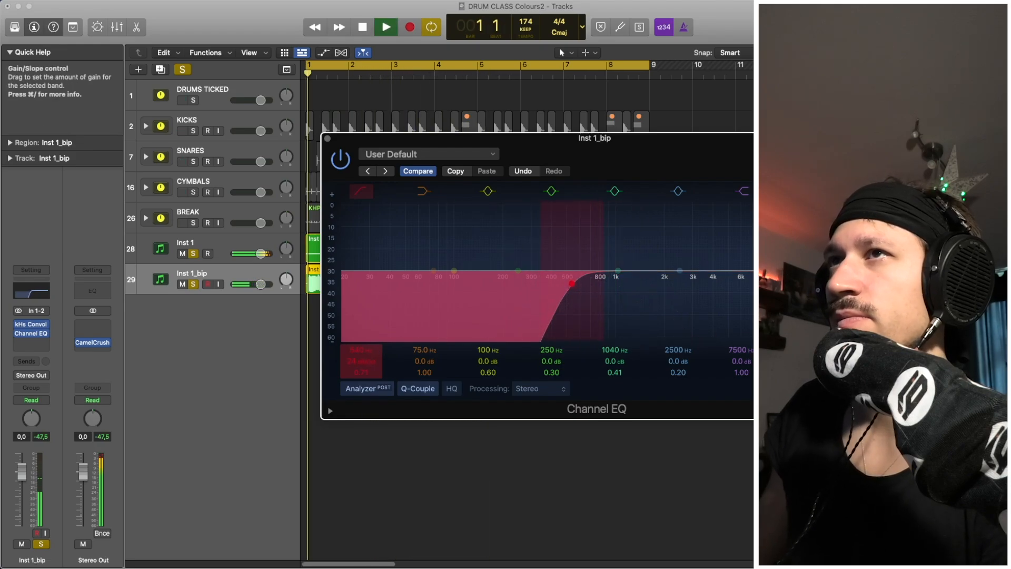
{"action": "key", "text": "space"}
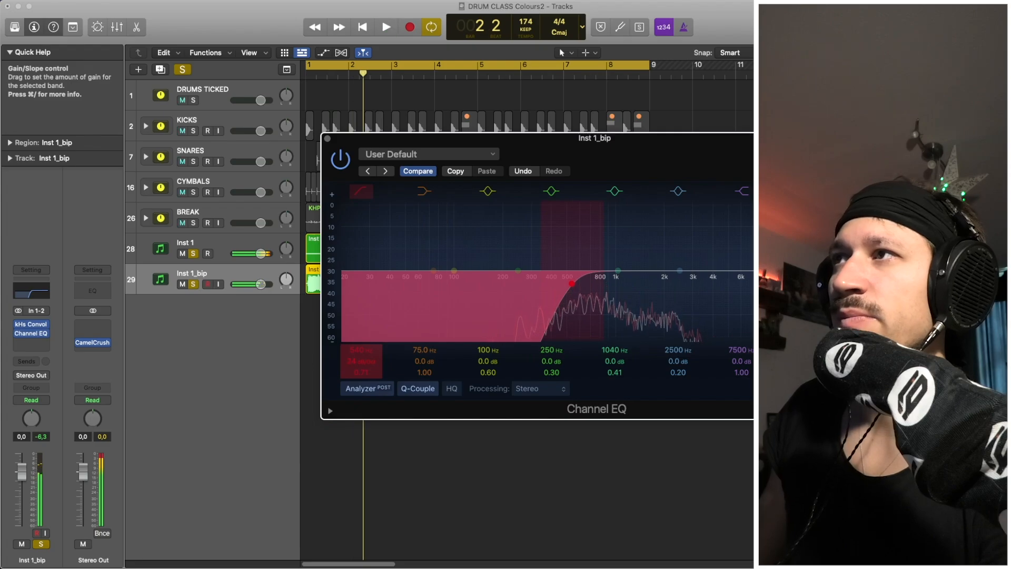
{"action": "key", "text": "space"}
{"action": "mouse_move", "coordinate": [552, 298]}
{"action": "left_mouse_down"}
{"action": "mouse_move", "coordinate": [580, 300]}
{"action": "mouse_move", "coordinate": [549, 305]}
{"action": "left_mouse_up"}
{"action": "key", "text": "space"}
{"action": "key", "text": "space"}
Lower the Inst 1_bip fader to -4.6 dB and close the Channel EQ.
{"action": "left_click_drag", "start_coordinate": [22, 472], "coordinate": [22, 485]}
{"action": "key", "text": "space"}
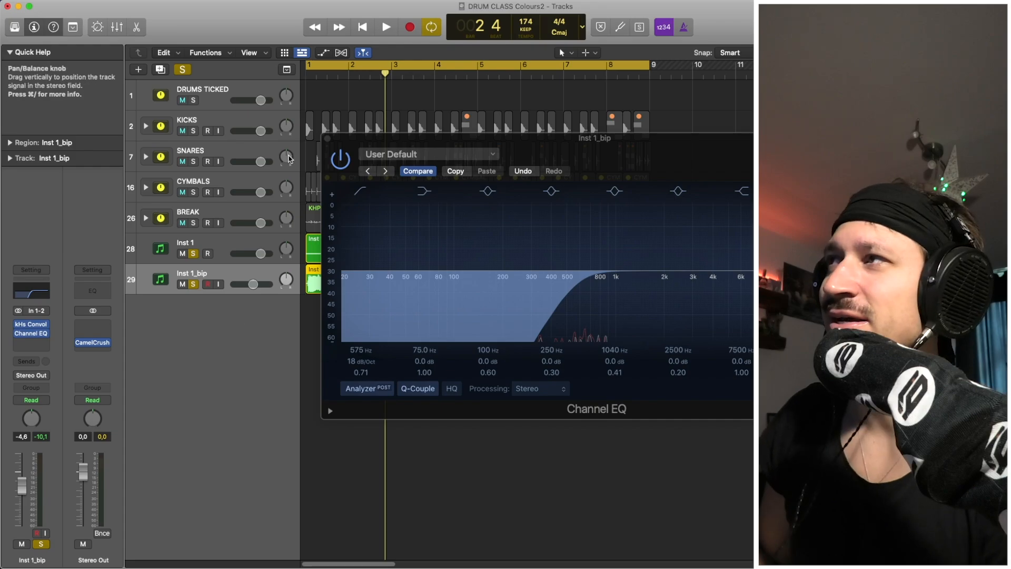
{"action": "left_click", "coordinate": [327, 139]}
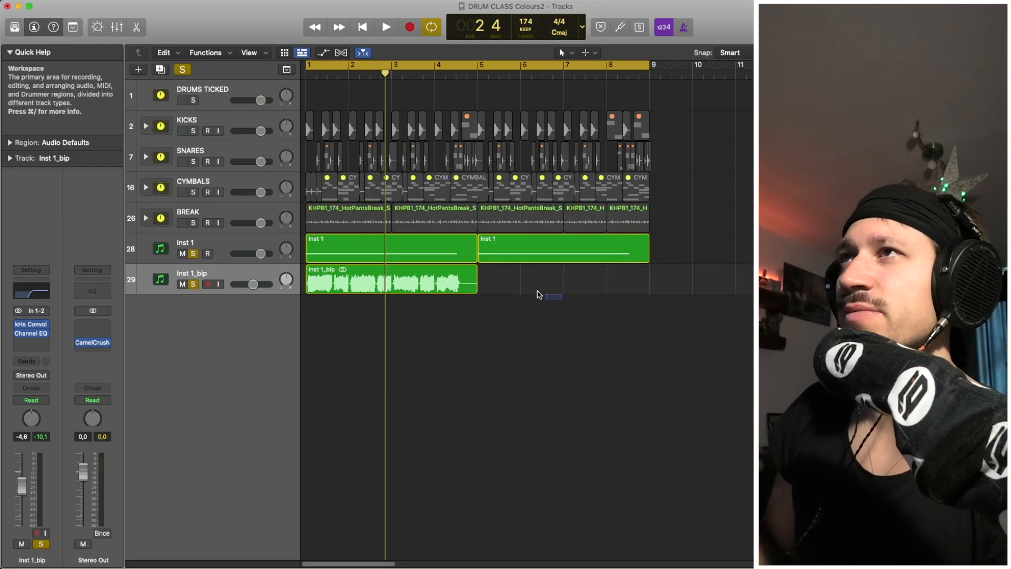
Option-drag a copy of the Inst 1_bip region so it starts at bar 5.
{"action": "left_click_drag", "start_coordinate": [388, 293], "coordinate": [559, 293]}
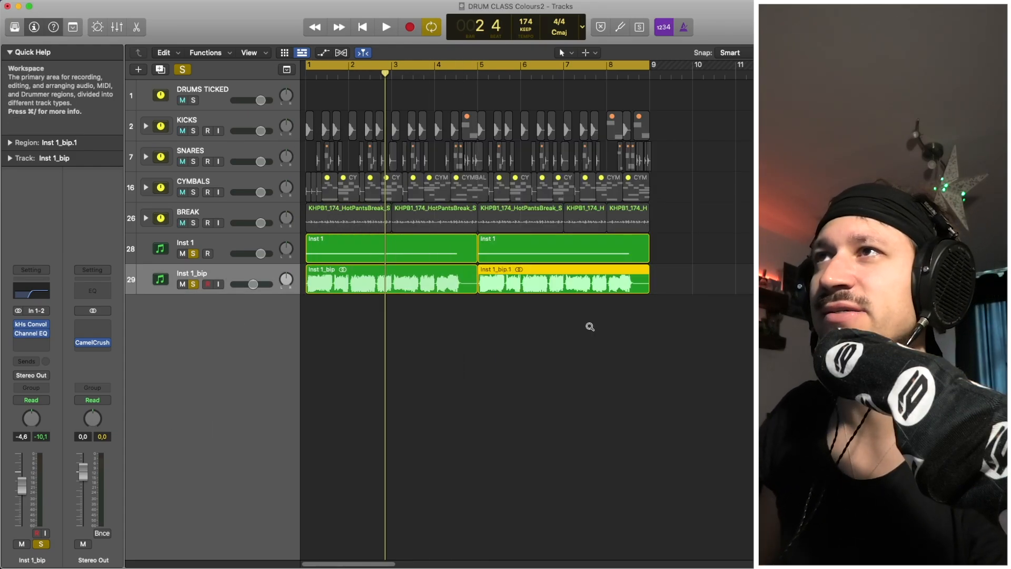
{"action": "left_click_drag", "start_coordinate": [586, 331], "coordinate": [364, 271]}
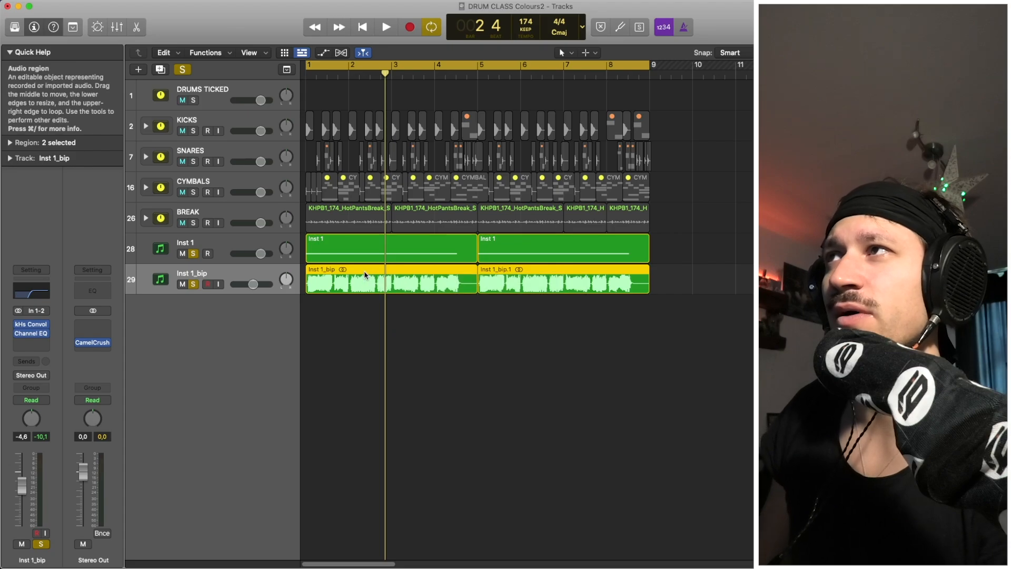
{"action": "left_click_drag", "start_coordinate": [565, 311], "coordinate": [453, 275]}
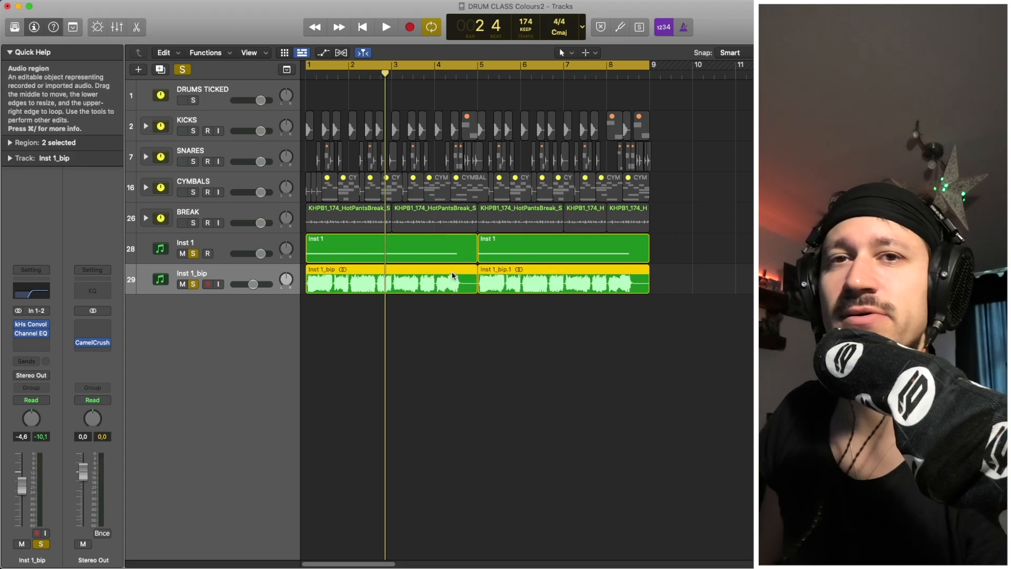
{"action": "left_click", "coordinate": [414, 311]}
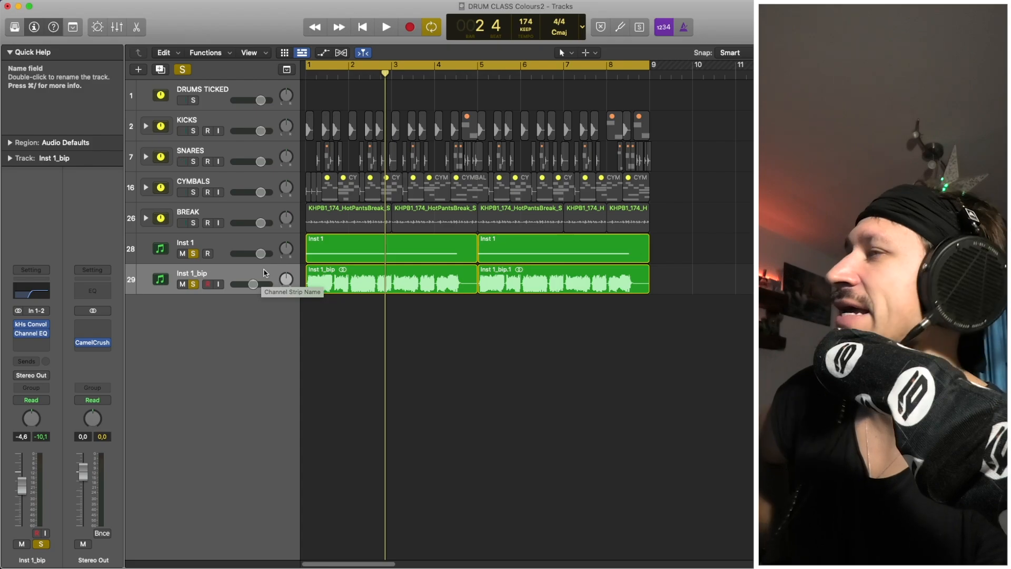
Clear all solos, play the full mix, and reselect the Inst 1_bip track.
{"action": "key", "text": "space"}
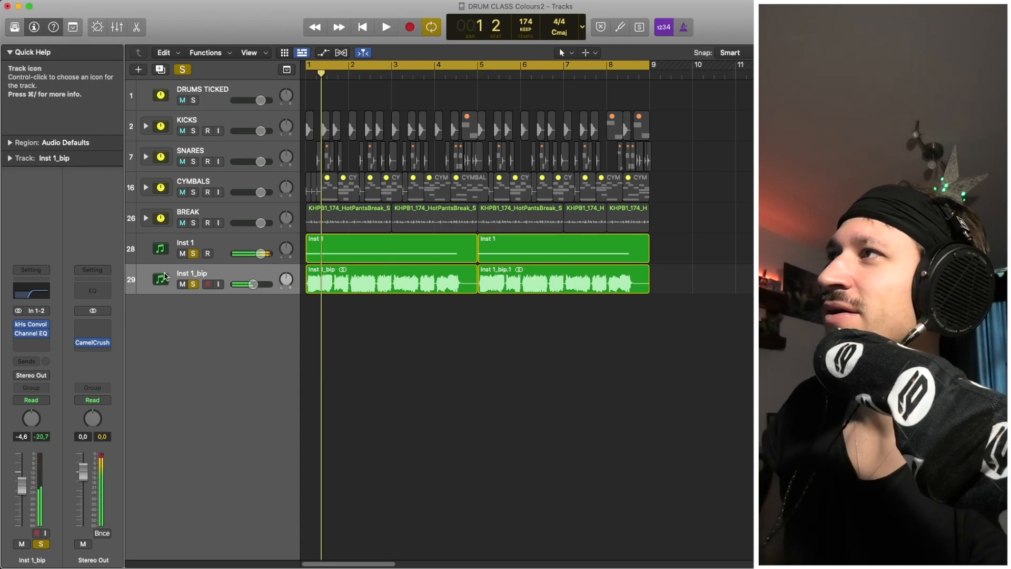
{"action": "left_click", "coordinate": [193, 284]}
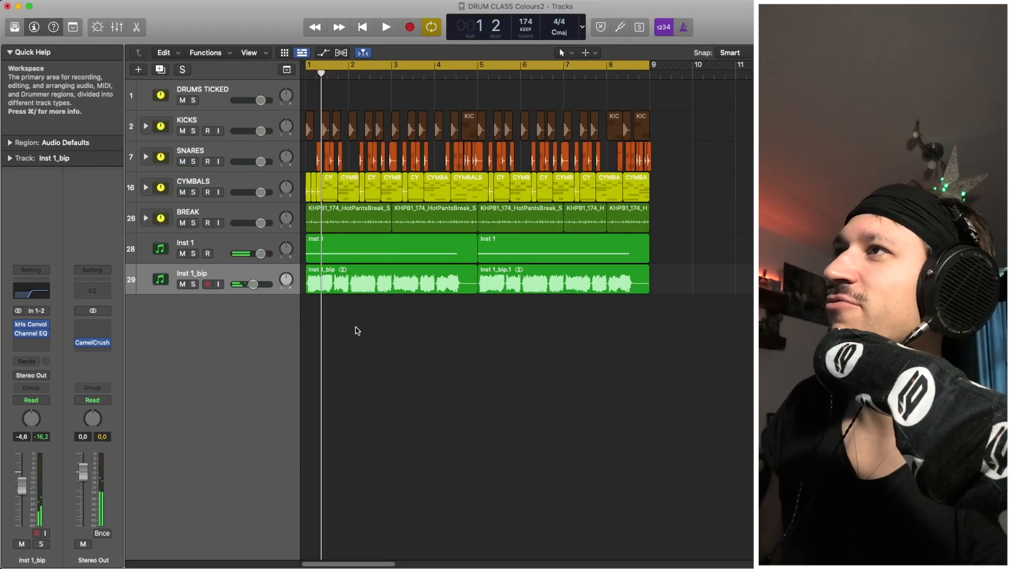
{"action": "key", "text": "space"}
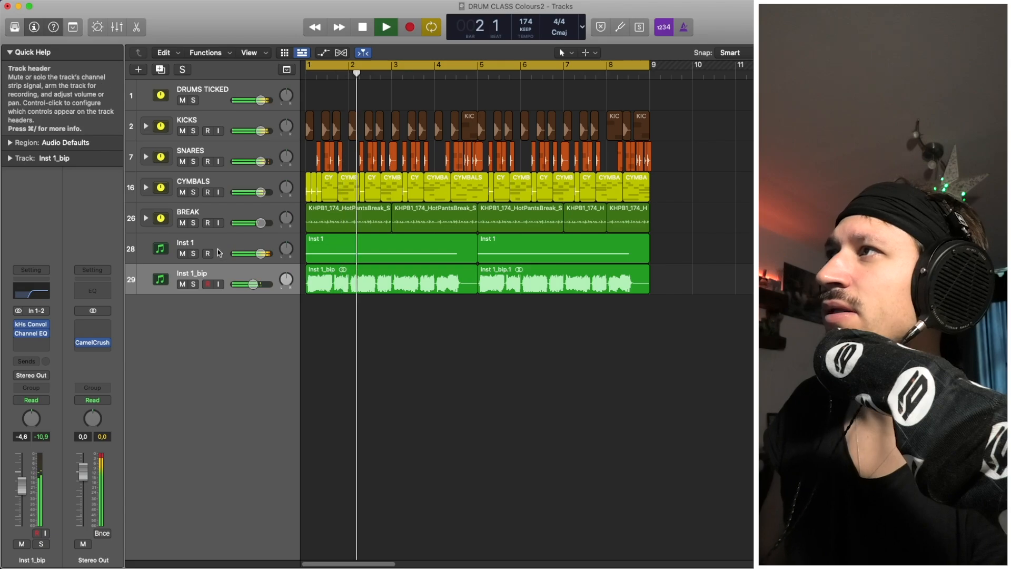
{"action": "key", "text": "space"}
{"action": "left_click", "coordinate": [220, 275]}
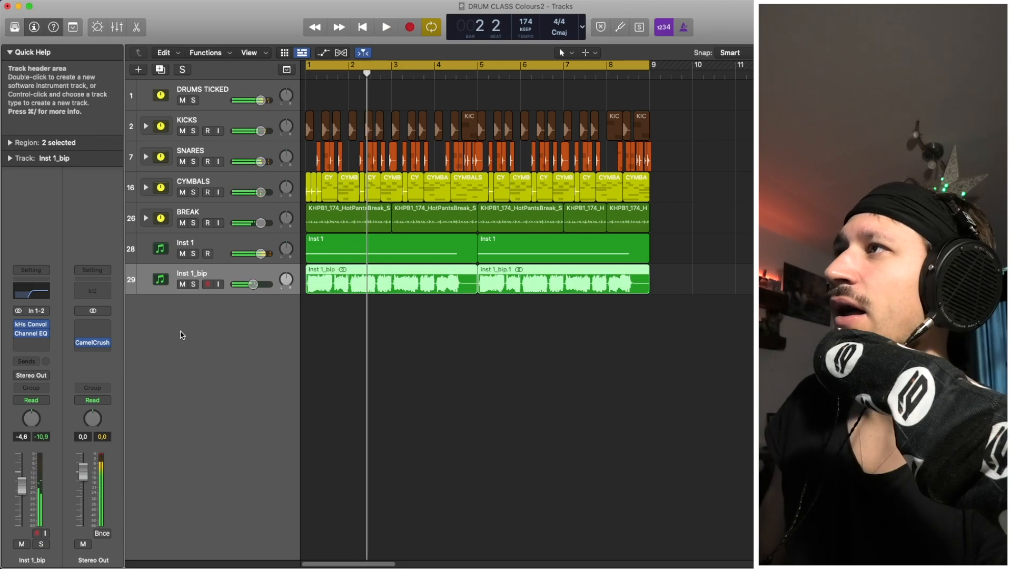
{"action": "left_click", "coordinate": [45, 348]}
Insert stereo LFOTool on Inst 1_bip and move both rising edges of its curve slightly later.
{"action": "mouse_move", "coordinate": [74, 399]}
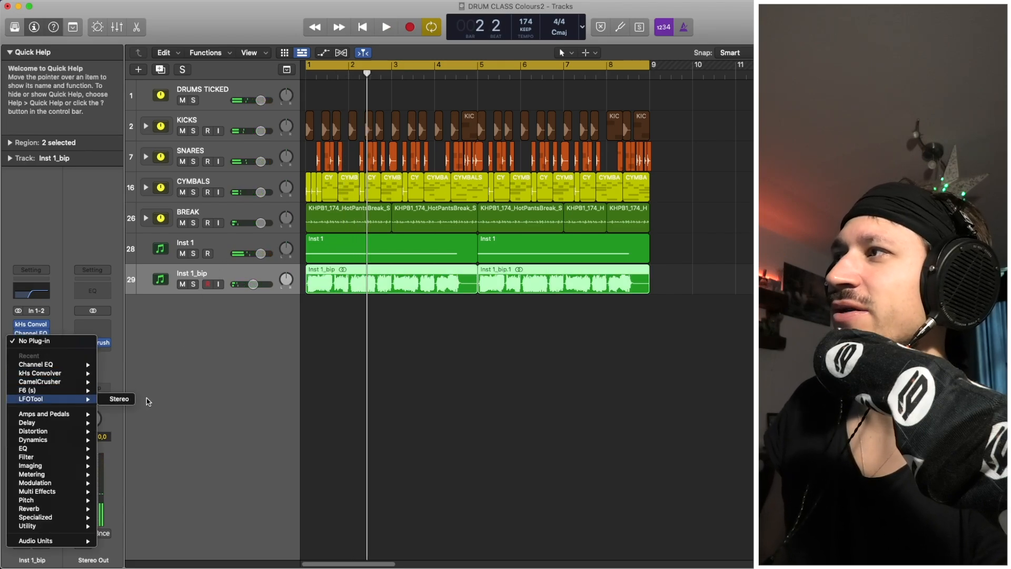
{"action": "left_click", "coordinate": [120, 400]}
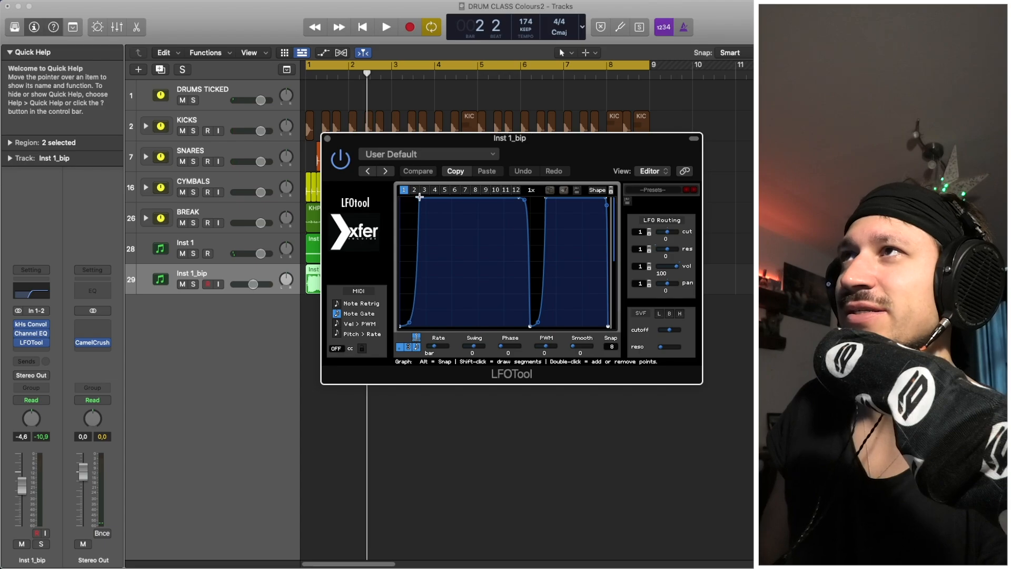
{"action": "left_click_drag", "start_coordinate": [419, 196], "coordinate": [425, 197]}
{"action": "key", "text": "space"}
{"action": "left_click_drag", "start_coordinate": [546, 198], "coordinate": [555, 197]}
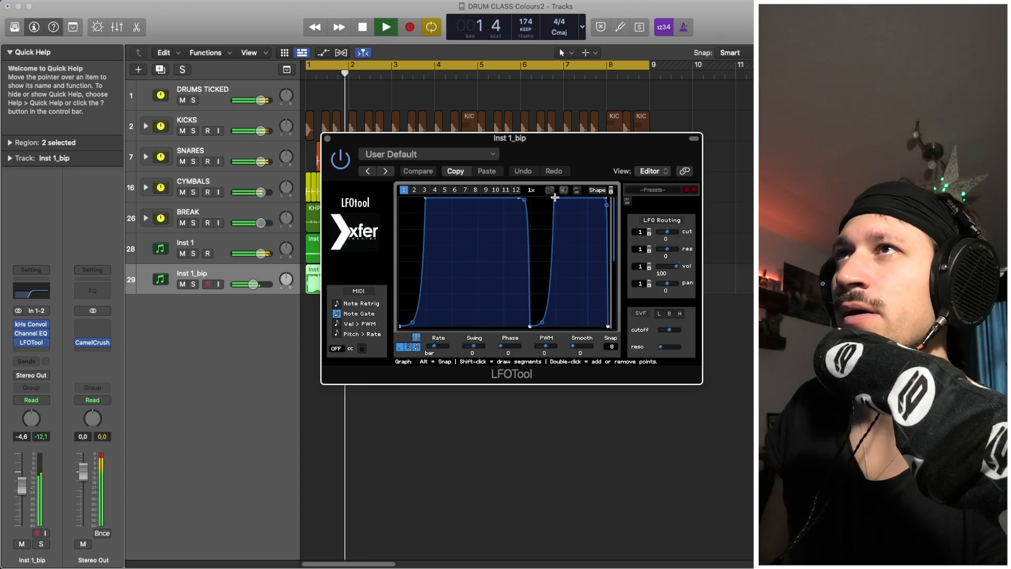
{"action": "left_click", "coordinate": [331, 139]}
{"action": "key", "text": "space"}
{"action": "left_click", "coordinate": [441, 388]}
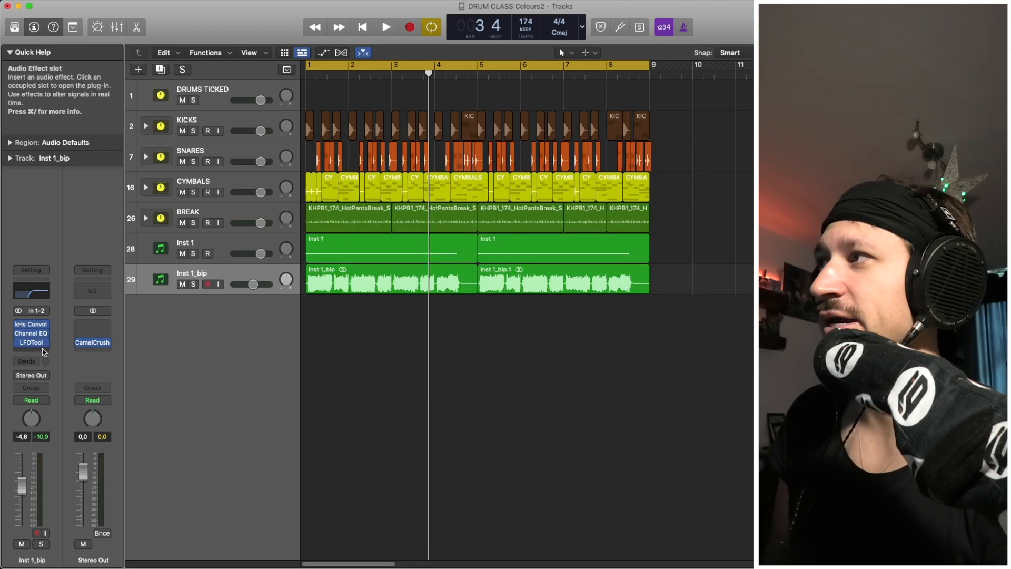
Insert F6 on Inst 1_bip with band 1 dipping -3.9 dB near 126 Hz, attack 0.5.
{"action": "left_click", "coordinate": [32, 344]}
{"action": "left_click", "coordinate": [31, 405]}
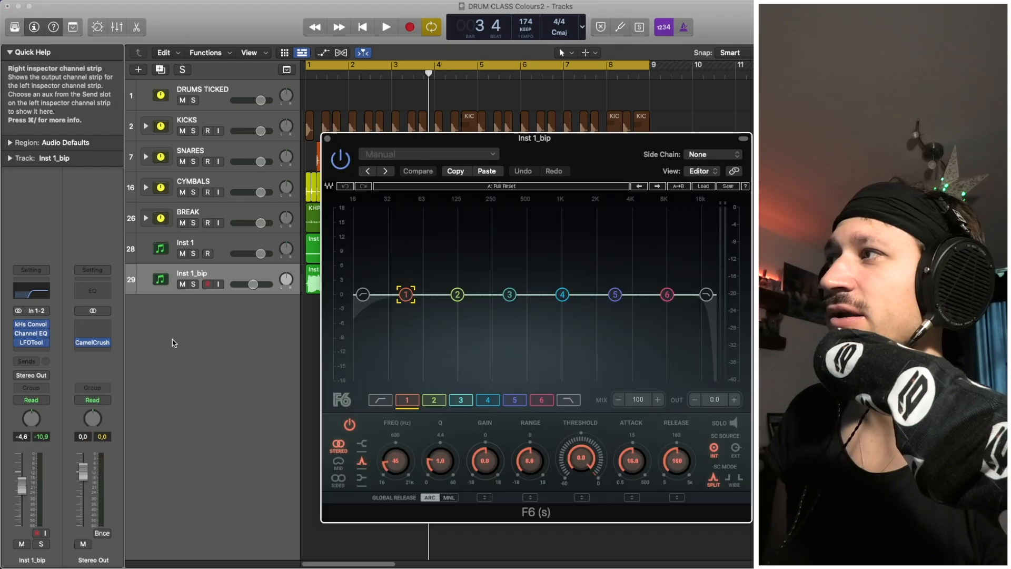
{"action": "left_click_drag", "start_coordinate": [406, 294], "coordinate": [518, 313]}
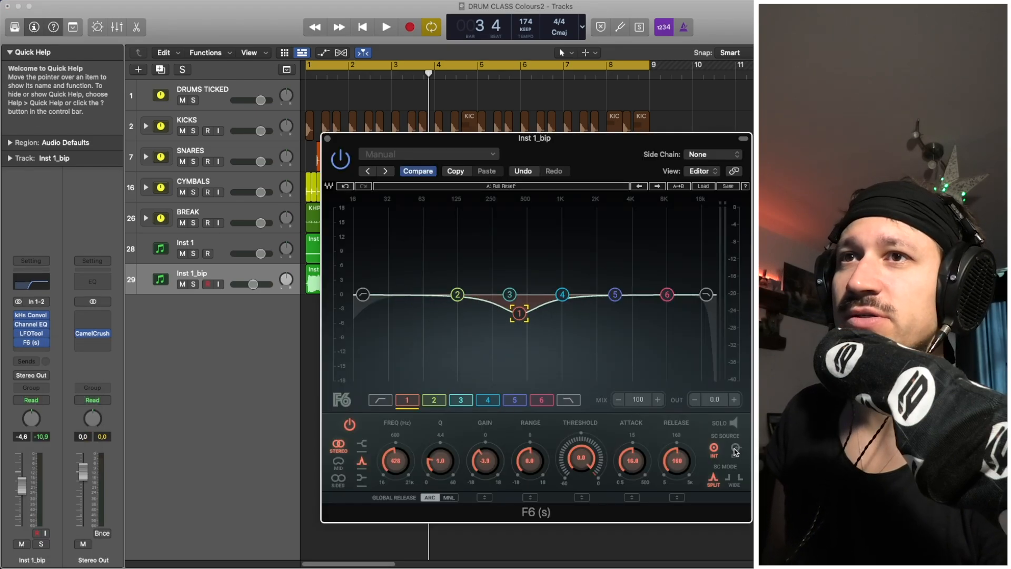
{"action": "left_click_drag", "start_coordinate": [635, 461], "coordinate": [637, 508]}
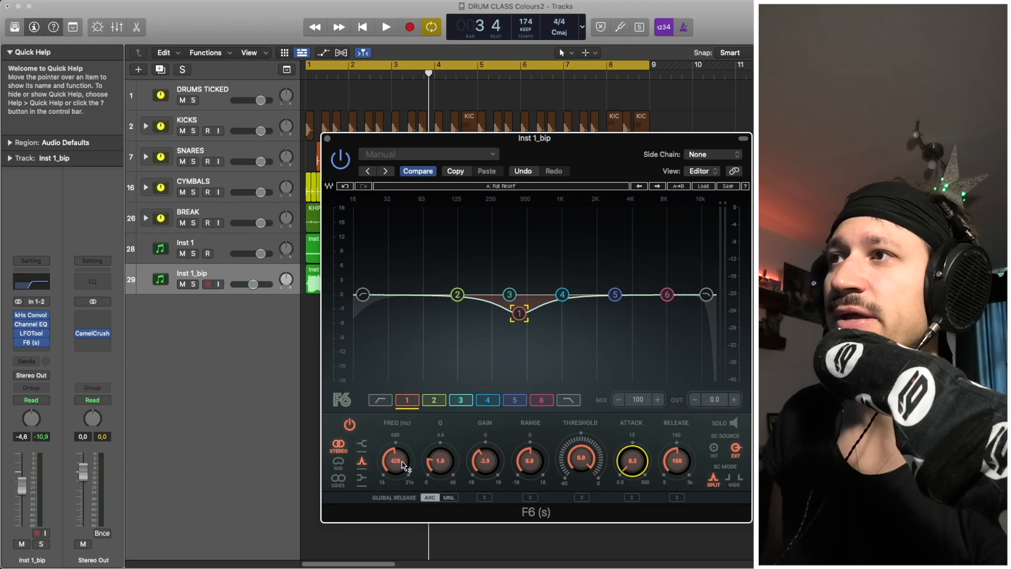
{"action": "left_click_drag", "start_coordinate": [404, 466], "coordinate": [404, 490]}
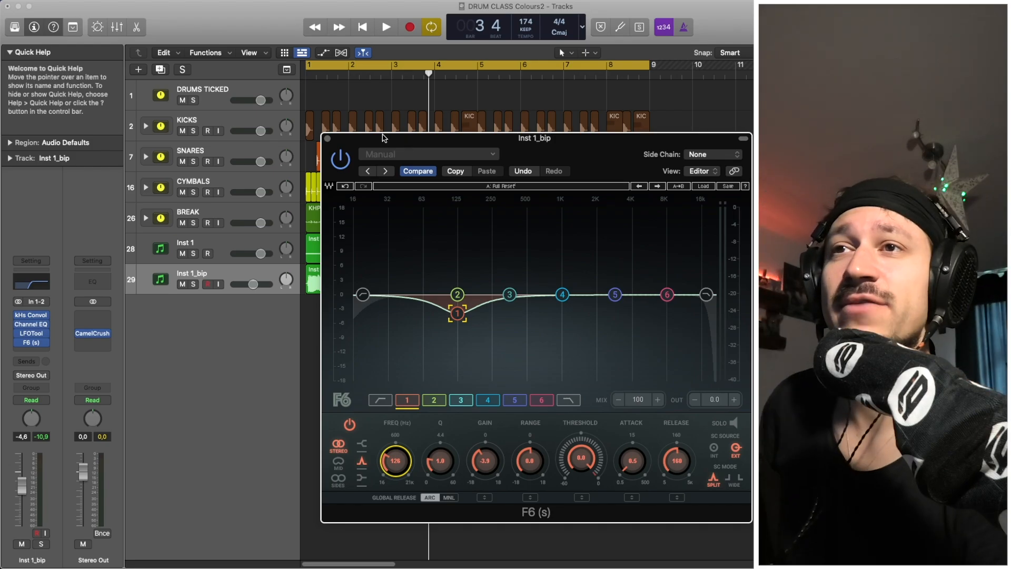
{"action": "left_click", "coordinate": [327, 139]}
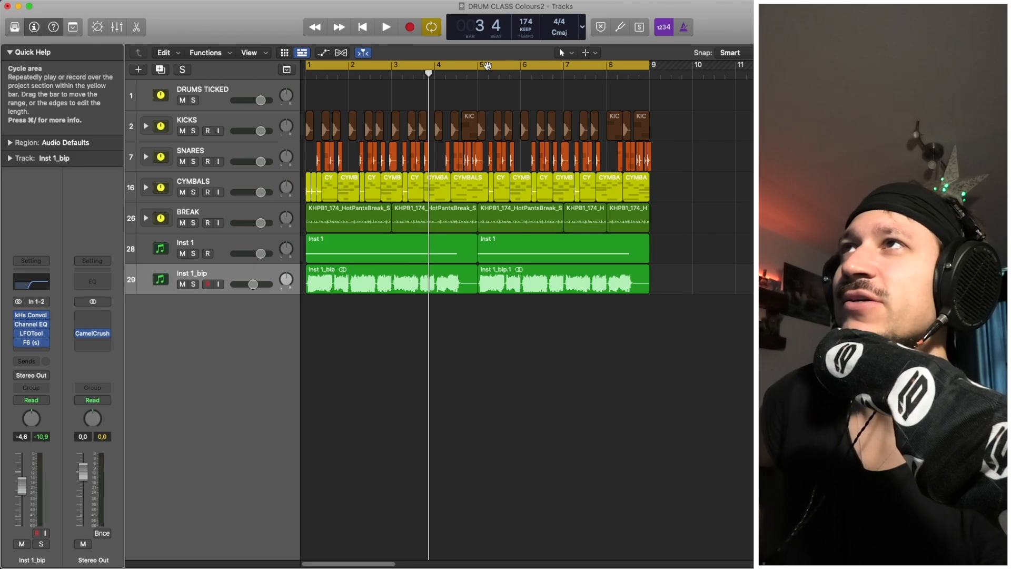
Expand the CYMBALS stack and briefly audition MAIN HAT and CYM Snr ENERGY soloed.
{"action": "key", "text": "space"}
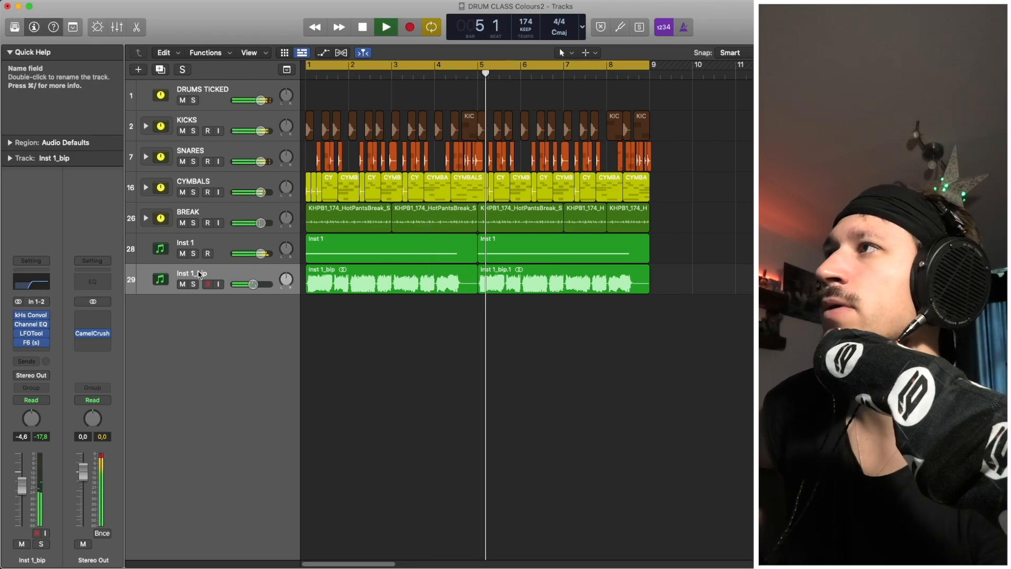
{"action": "key", "text": "space"}
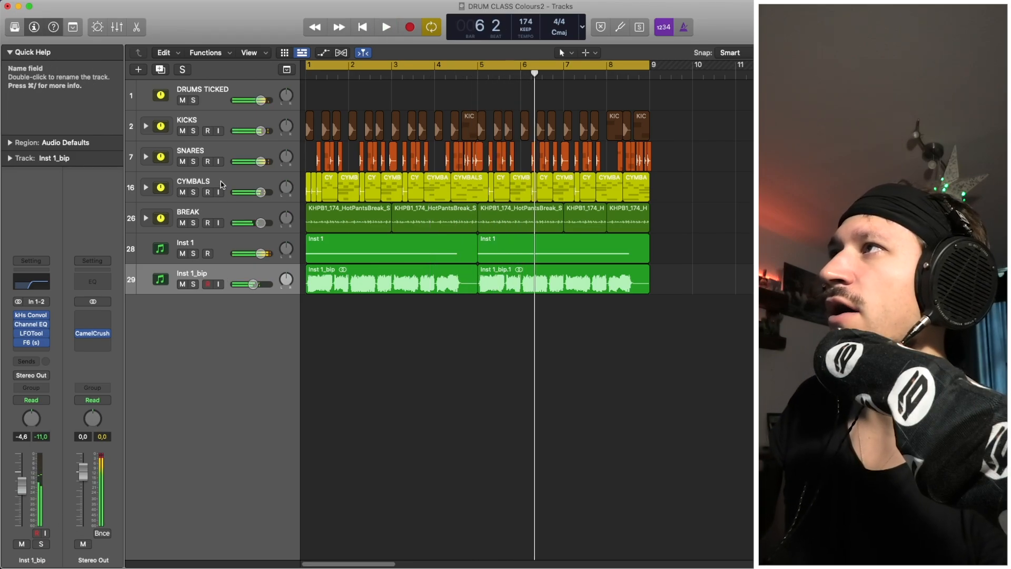
{"action": "left_click", "coordinate": [221, 184]}
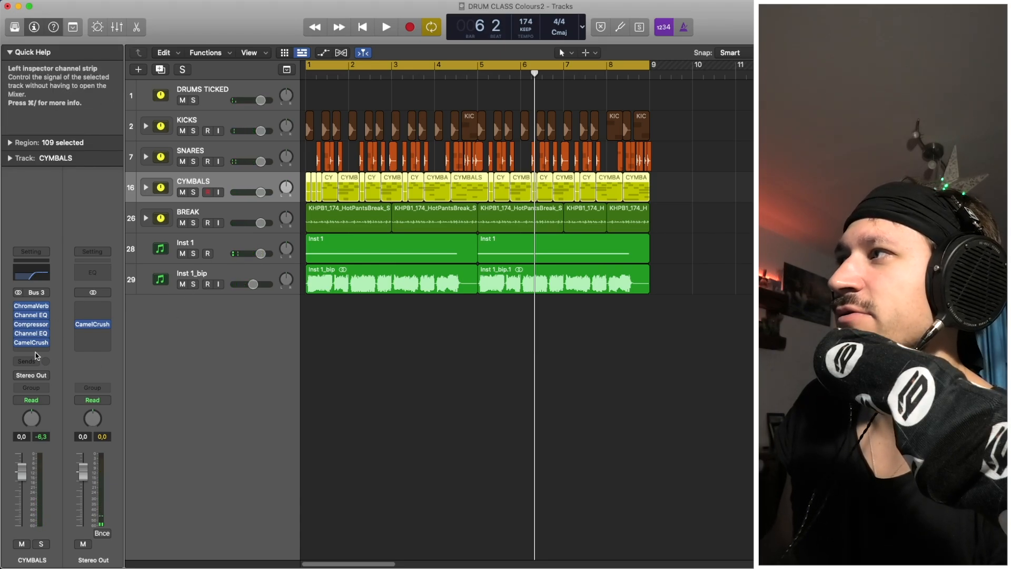
{"action": "left_click", "coordinate": [146, 188]}
{"action": "key", "text": "space"}
{"action": "left_click", "coordinate": [194, 253]}
{"action": "left_click", "coordinate": [194, 253]}
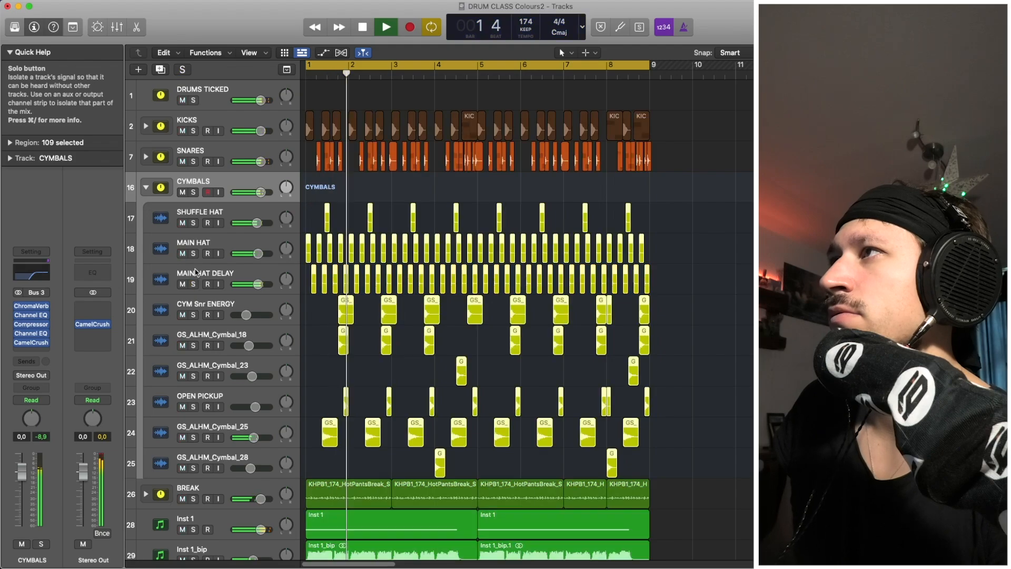
{"action": "left_click", "coordinate": [194, 254]}
{"action": "left_click", "coordinate": [194, 254]}
{"action": "left_click", "coordinate": [194, 315]}
{"action": "left_click", "coordinate": [194, 315]}
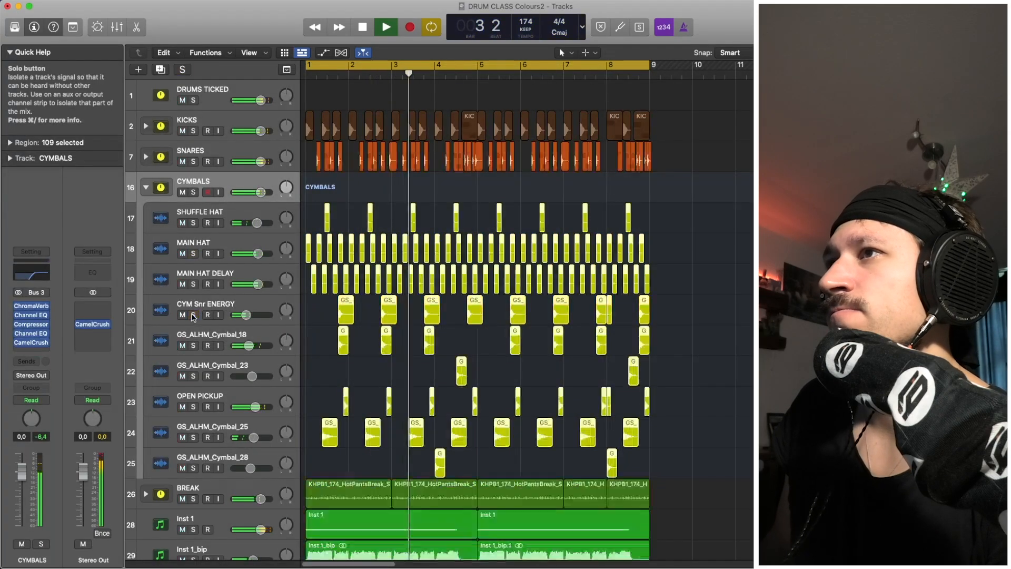
{"action": "key", "text": "space"}
Solo GS_ALHM_Cymbal_25, then clear all solos, collapse CYMBALS and select Inst 1_bip.
{"action": "left_click", "coordinate": [196, 438]}
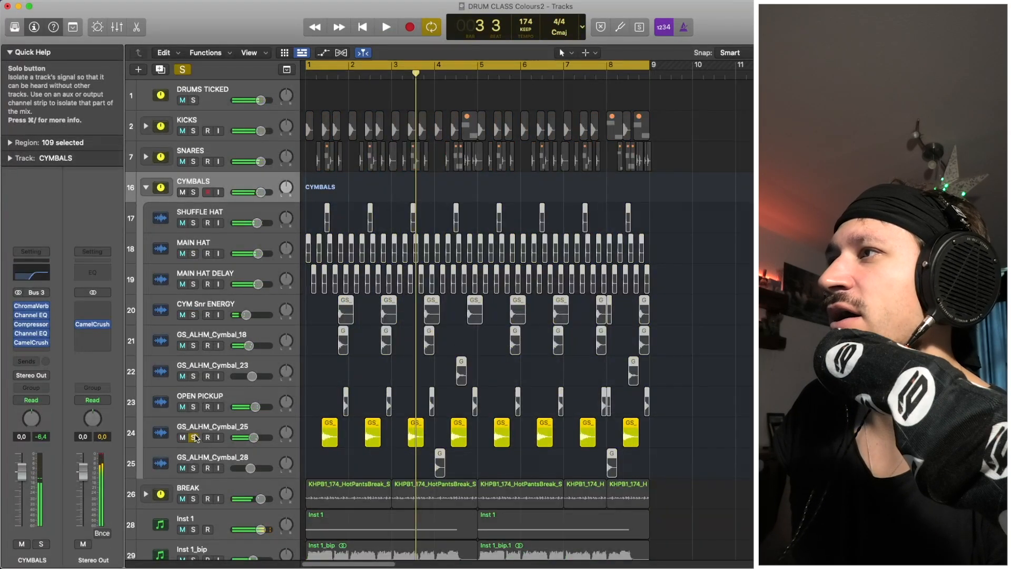
{"action": "left_click", "coordinate": [149, 190]}
{"action": "left_click", "coordinate": [149, 190]}
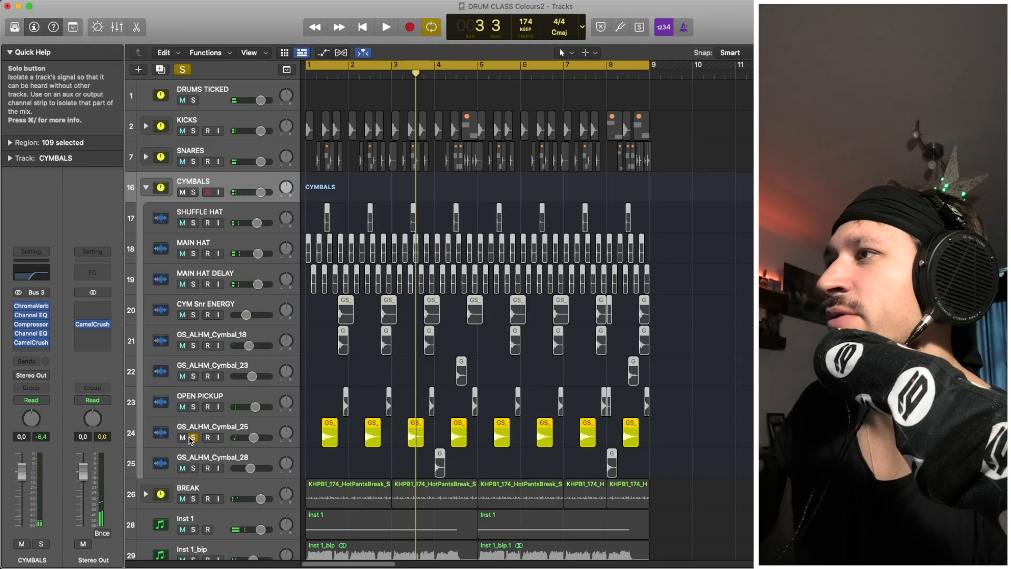
{"action": "key", "text": "ctrl+s"}
{"action": "left_click", "coordinate": [147, 188]}
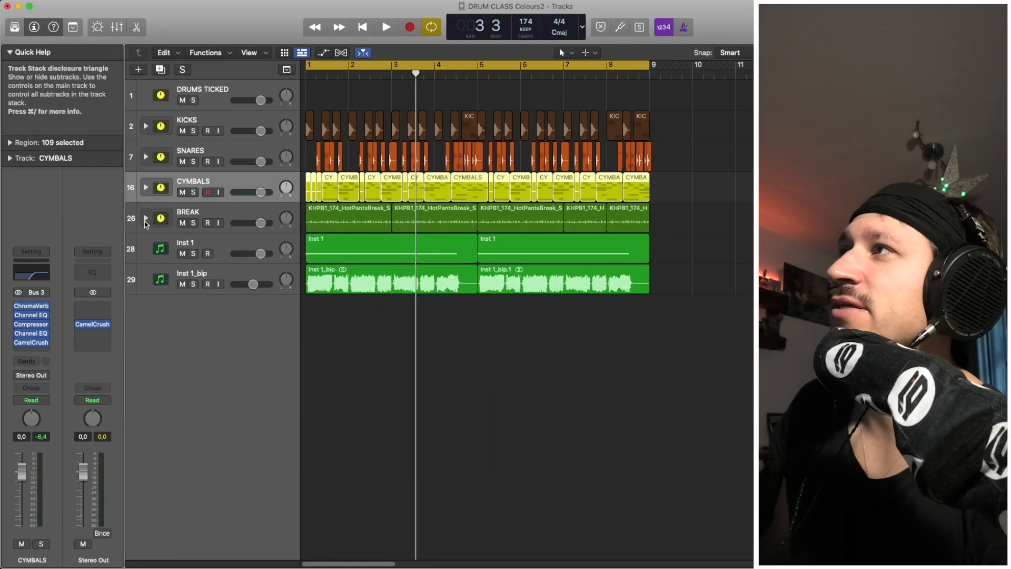
{"action": "left_click", "coordinate": [244, 213]}
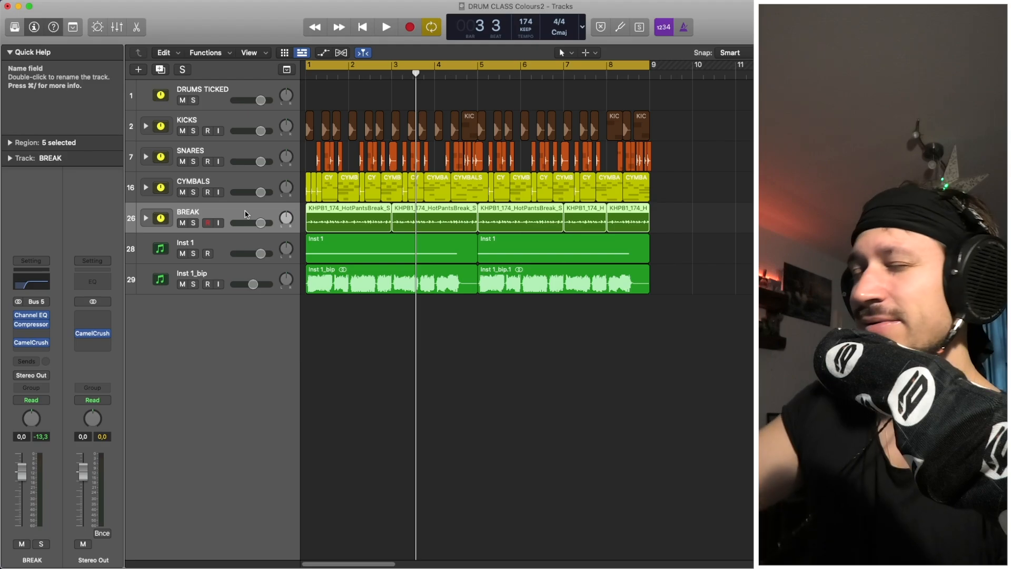
{"action": "left_click", "coordinate": [230, 278]}
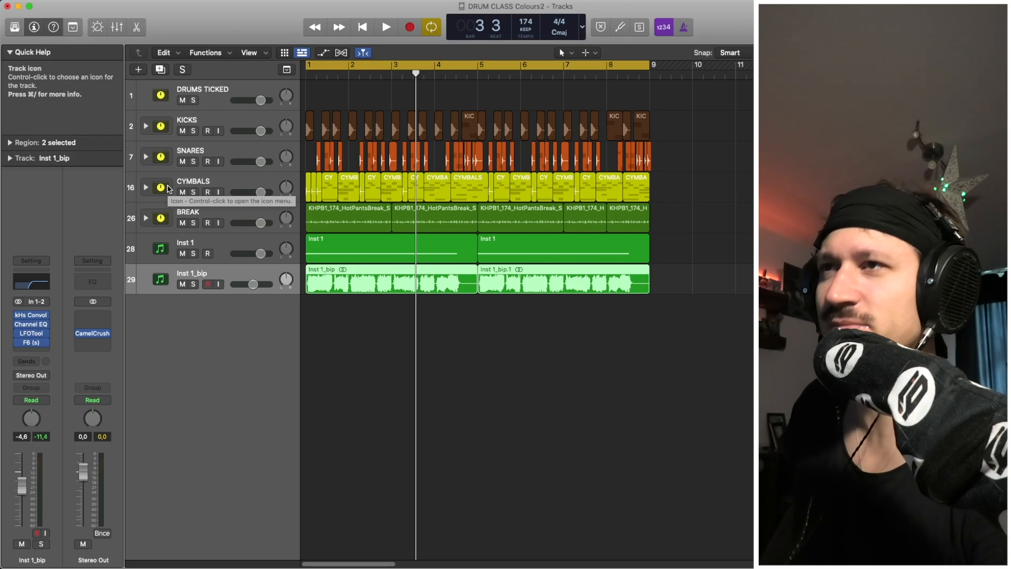
Insert Voxengo SPAN in stereo on the Stereo Out master after CamelCrush.
{"action": "left_click", "coordinate": [195, 187]}
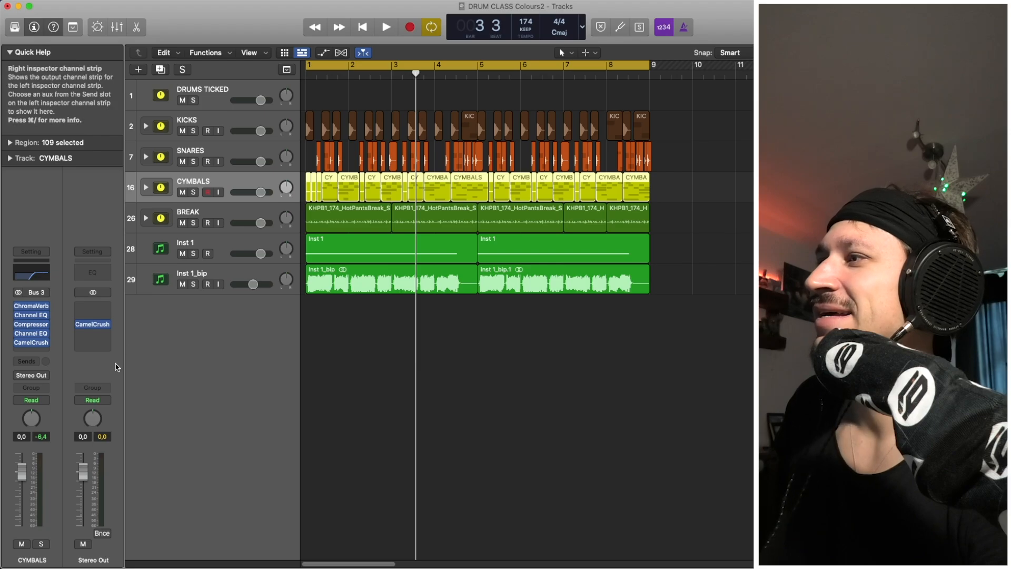
{"action": "left_click", "coordinate": [106, 336]}
{"action": "mouse_move", "coordinate": [121, 531]}
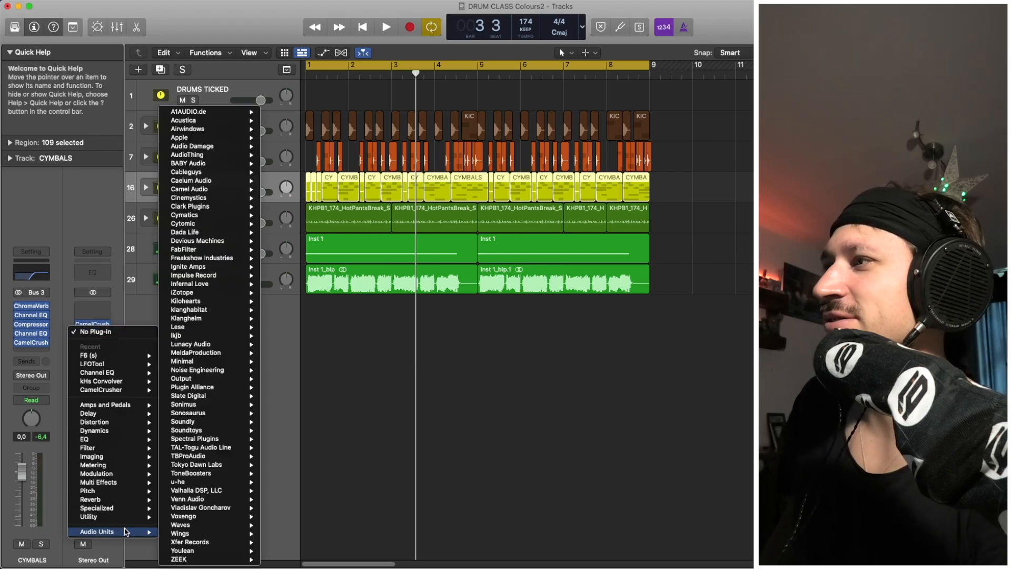
{"action": "mouse_move", "coordinate": [181, 534]}
{"action": "mouse_move", "coordinate": [200, 517]}
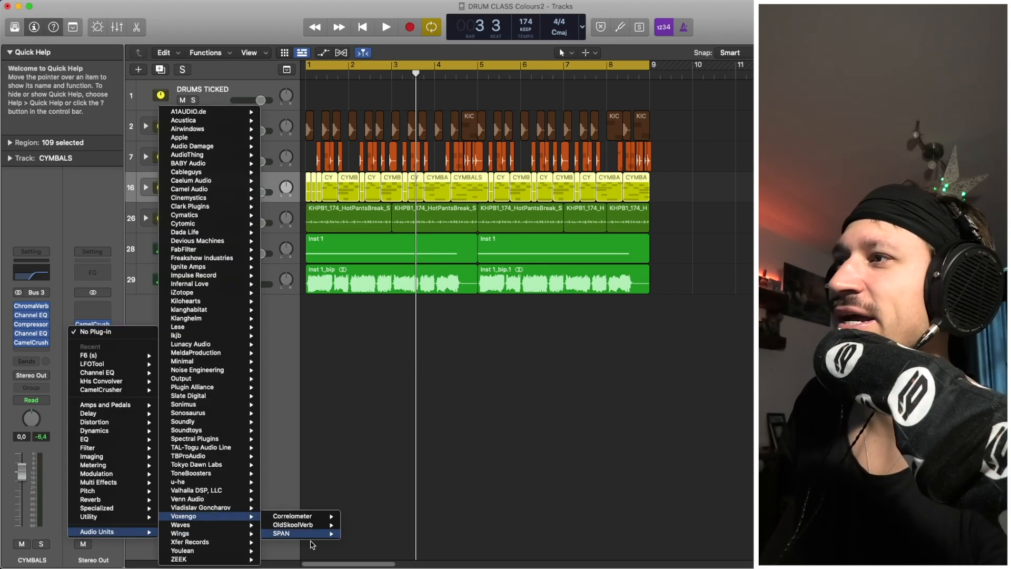
{"action": "mouse_move", "coordinate": [295, 533]}
{"action": "left_click", "coordinate": [362, 534]}
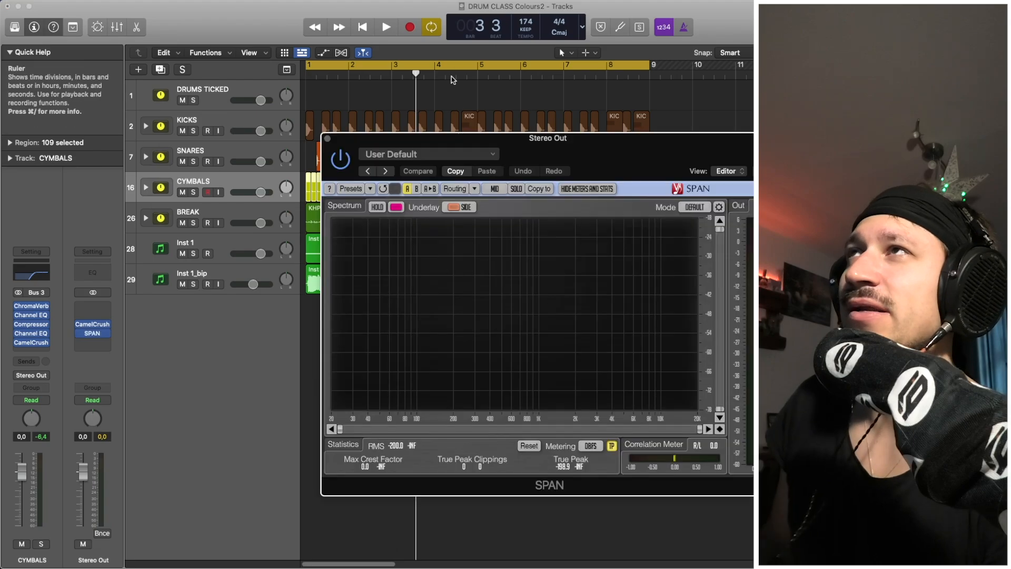
Watch the mix's spectrum in SPAN during playback, then close the analyser.
{"action": "key", "text": "space"}
{"action": "key", "text": "space"}
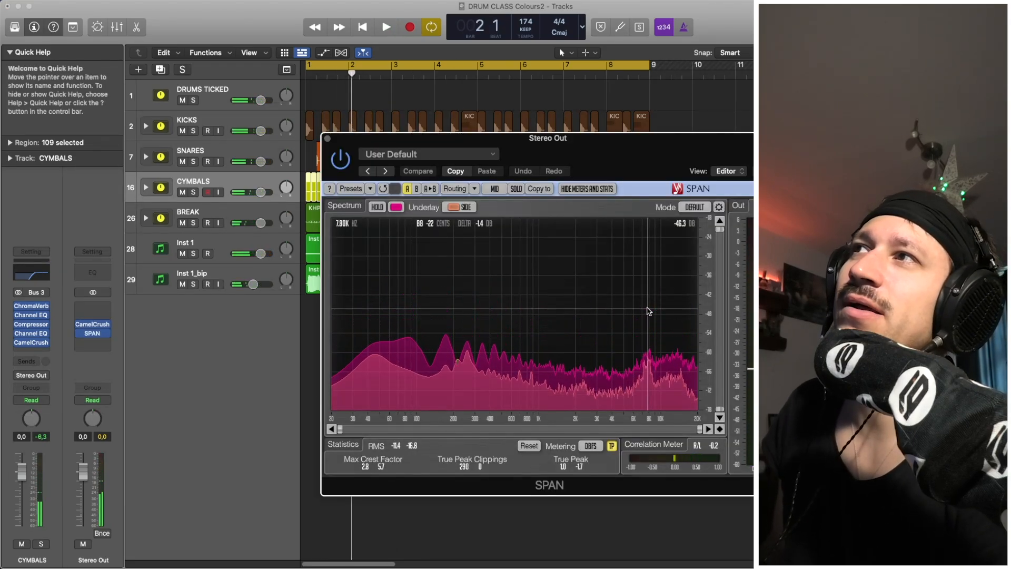
{"action": "key", "text": "space"}
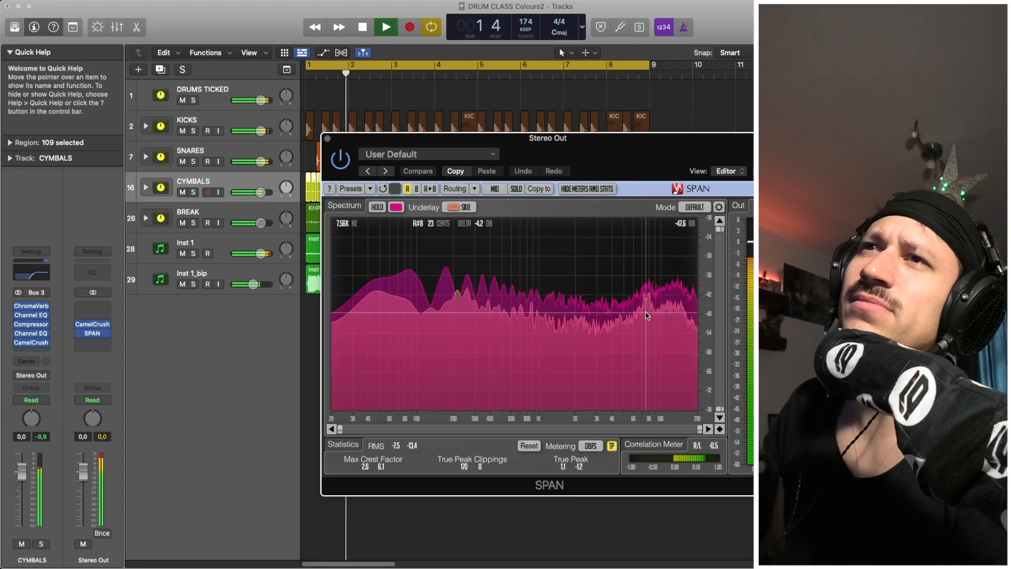
{"action": "key", "text": "space"}
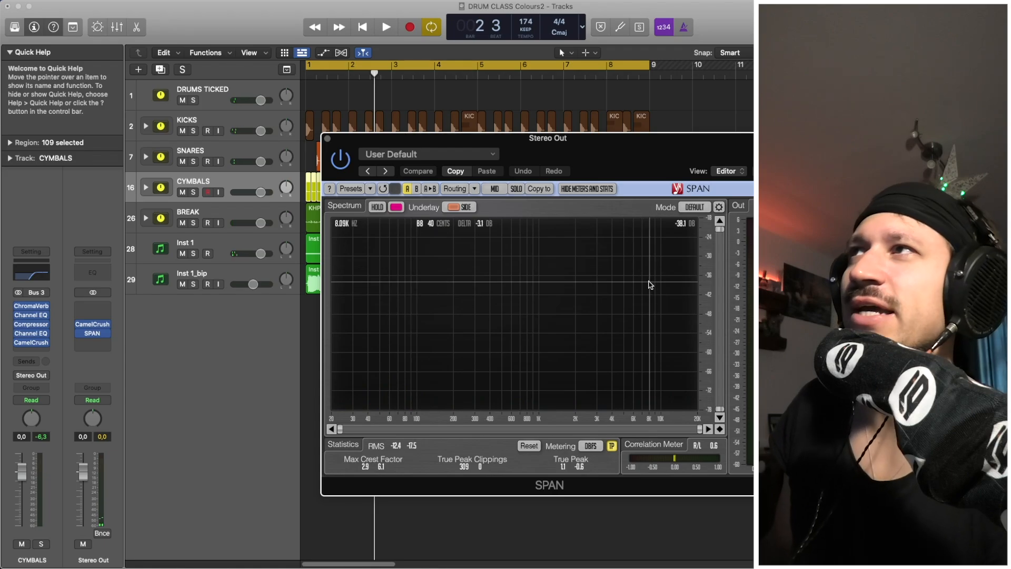
{"action": "key", "text": "space"}
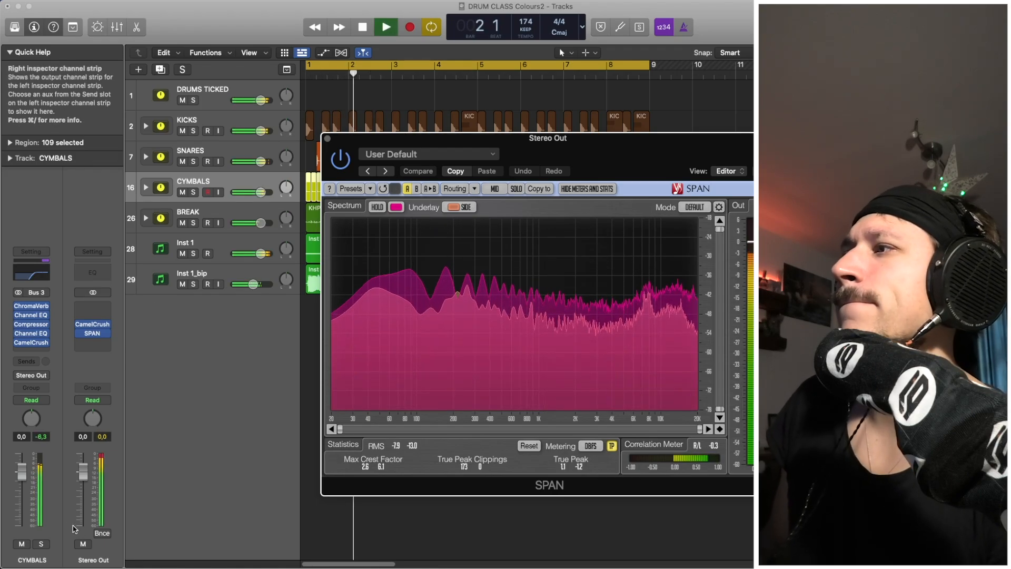
{"action": "left_click", "coordinate": [83, 544]}
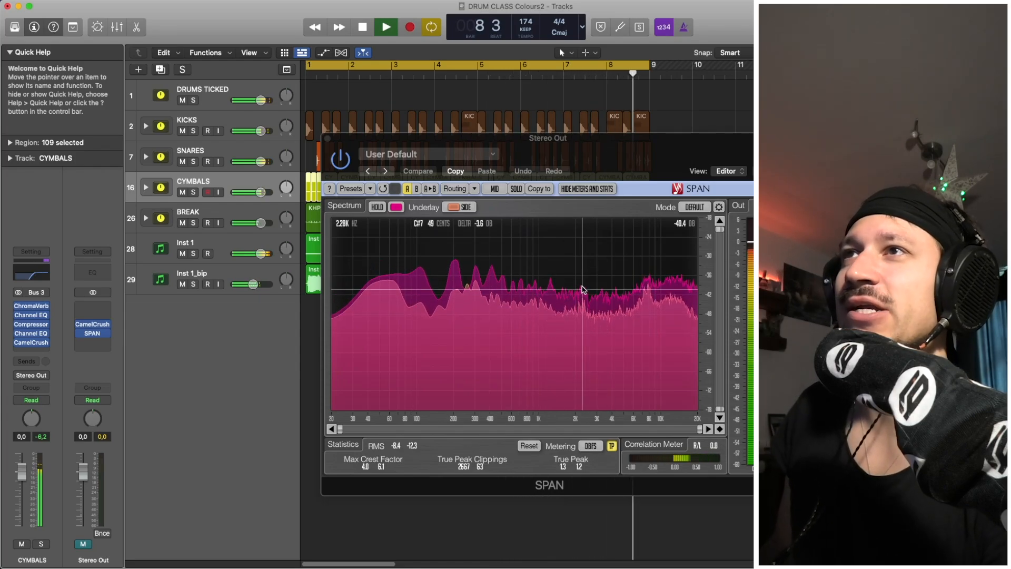
{"action": "key", "text": "space"}
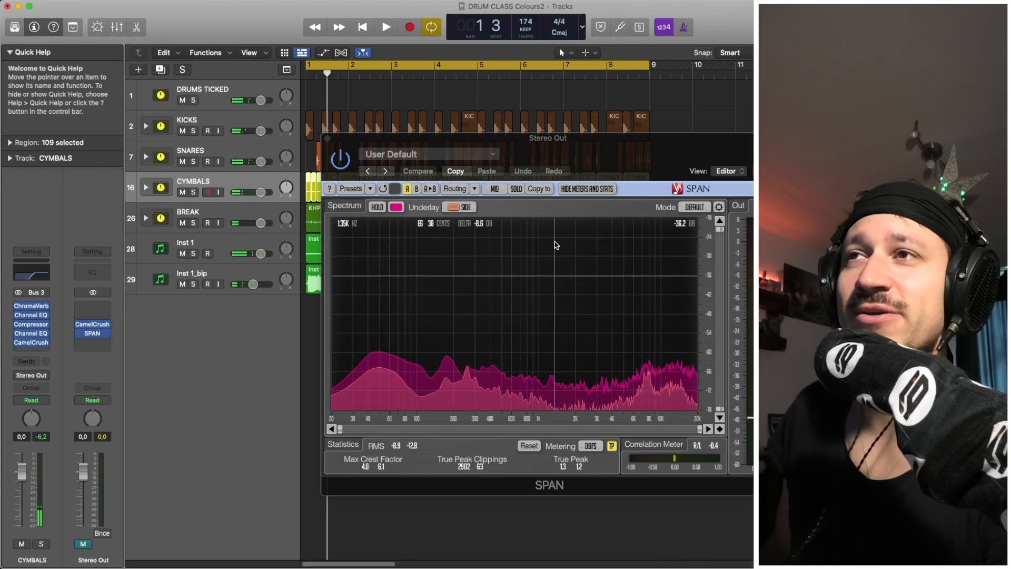
{"action": "key", "text": "space"}
{"action": "key", "text": "space"}
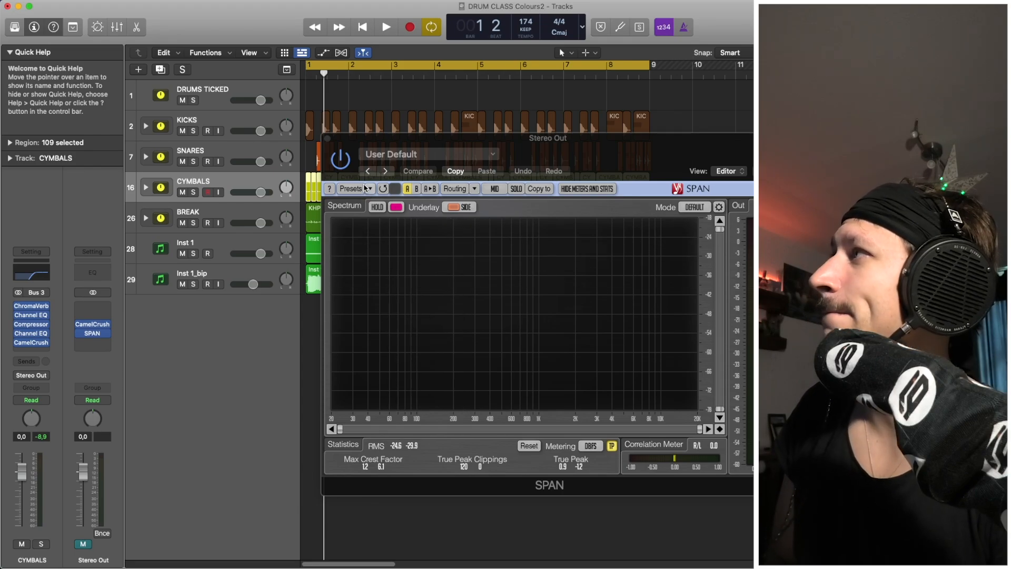
{"action": "left_click", "coordinate": [327, 138]}
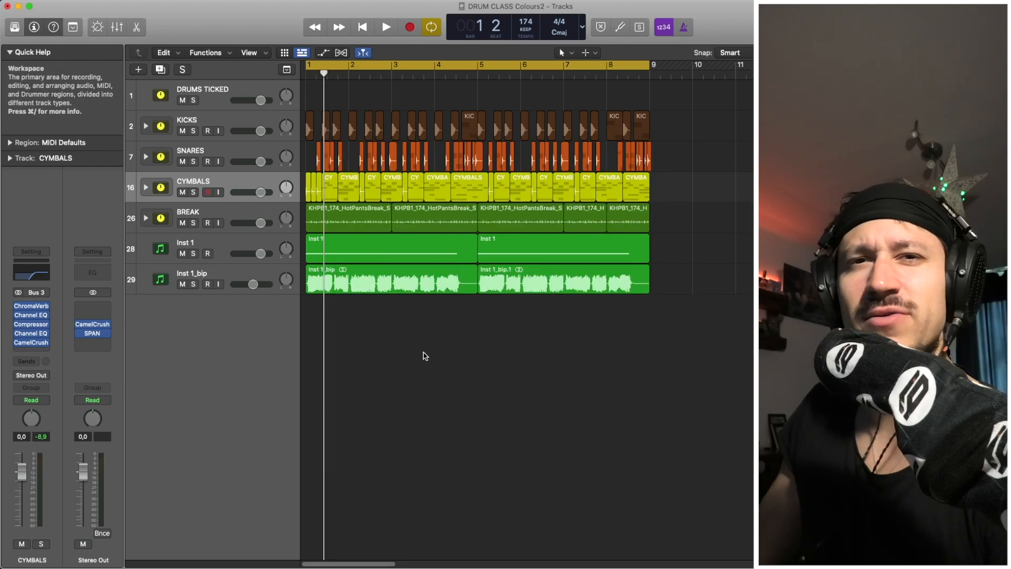
Solo Inst 1_bip and insert kHs Stereo in stereo after F6.
{"action": "key", "text": "space"}
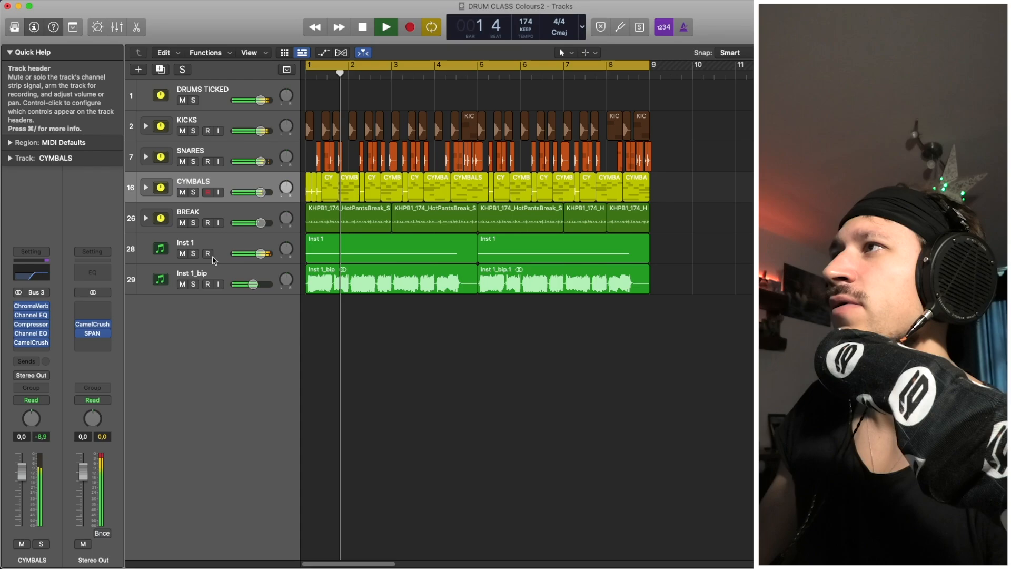
{"action": "left_click", "coordinate": [194, 284]}
{"action": "left_click", "coordinate": [188, 277]}
{"action": "key", "text": "space"}
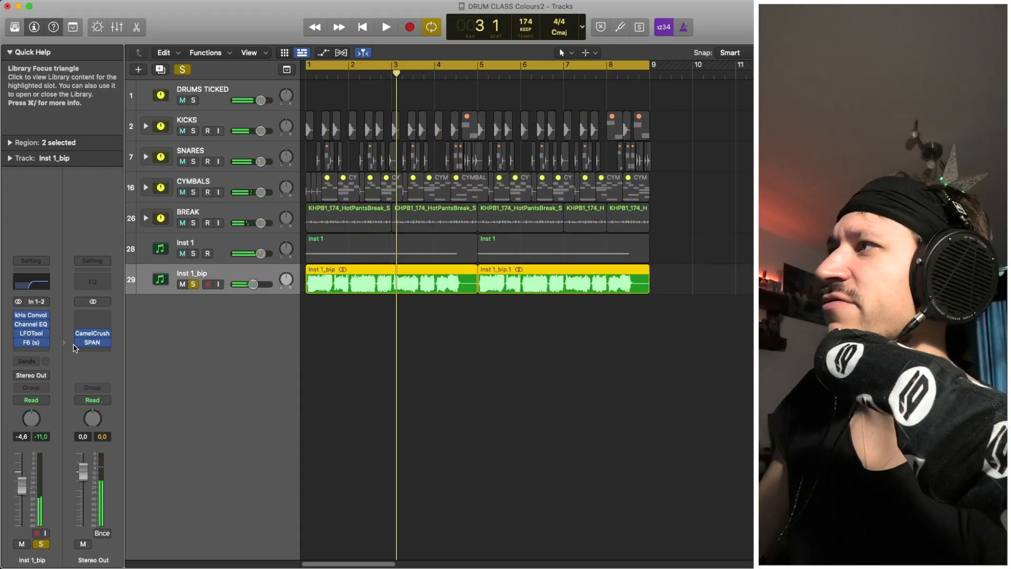
{"action": "left_click", "coordinate": [31, 350]}
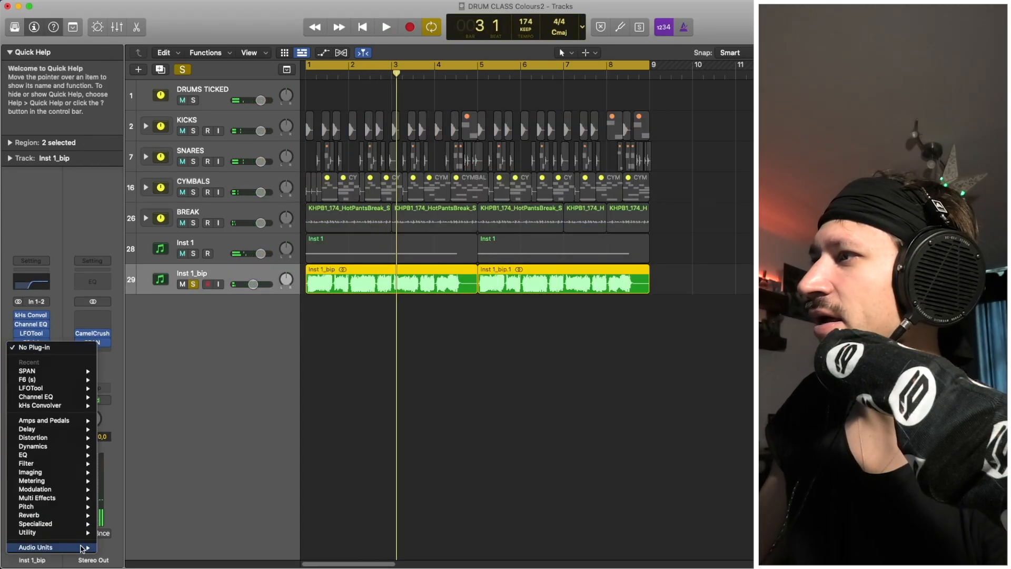
{"action": "mouse_move", "coordinate": [80, 548]}
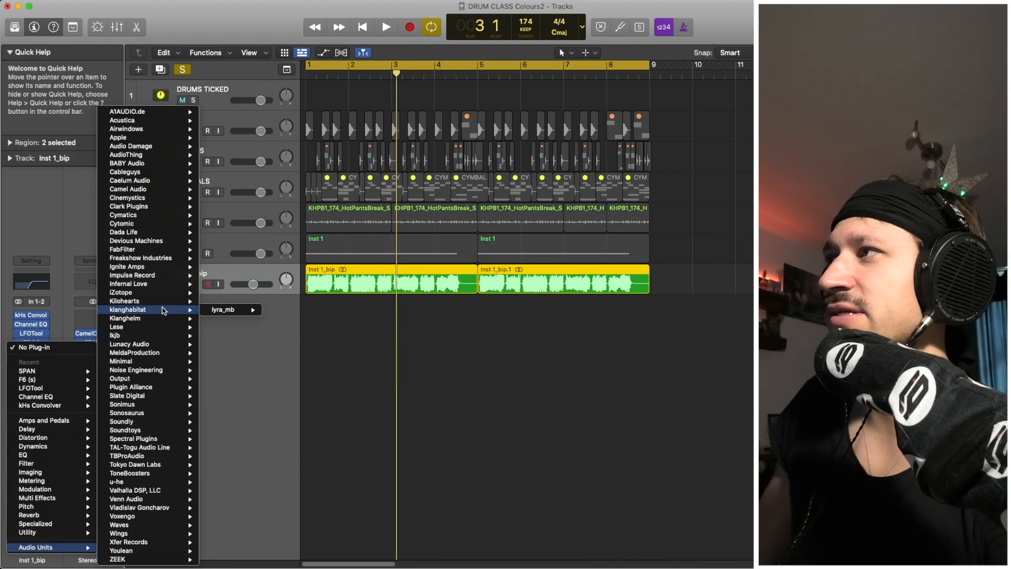
{"action": "mouse_move", "coordinate": [163, 301]}
{"action": "mouse_move", "coordinate": [253, 514]}
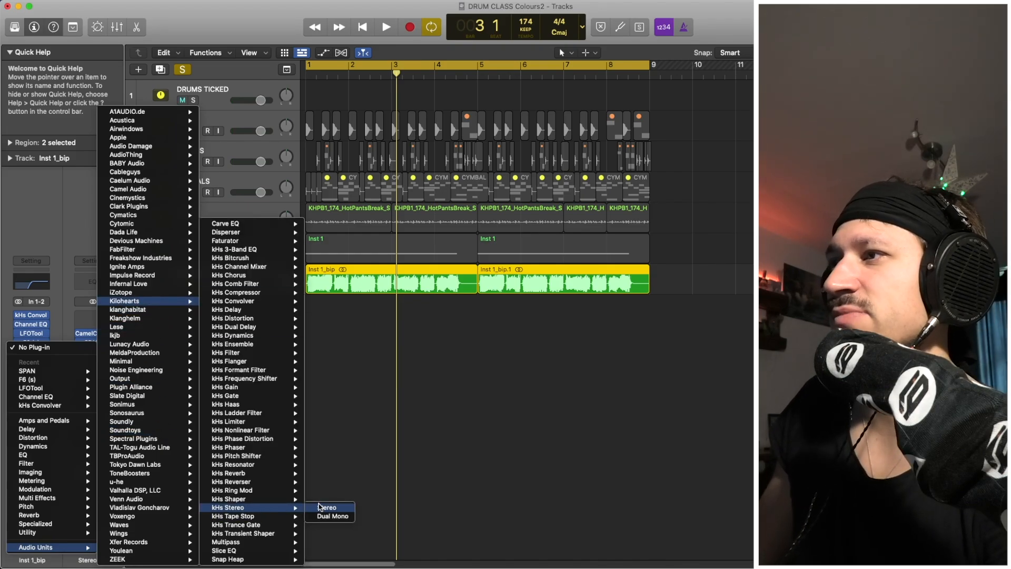
{"action": "left_click", "coordinate": [324, 507]}
Narrow the bip sound's stereo Width below full while listening, then close kHs Stereo.
{"action": "key", "text": "space"}
{"action": "key", "text": "space"}
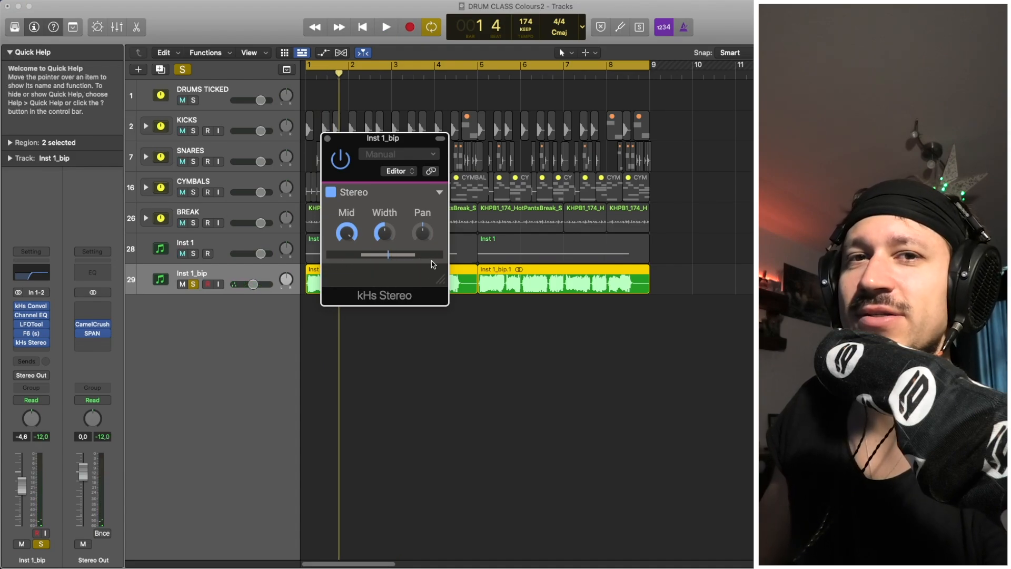
{"action": "key", "text": "space"}
{"action": "key", "text": "space"}
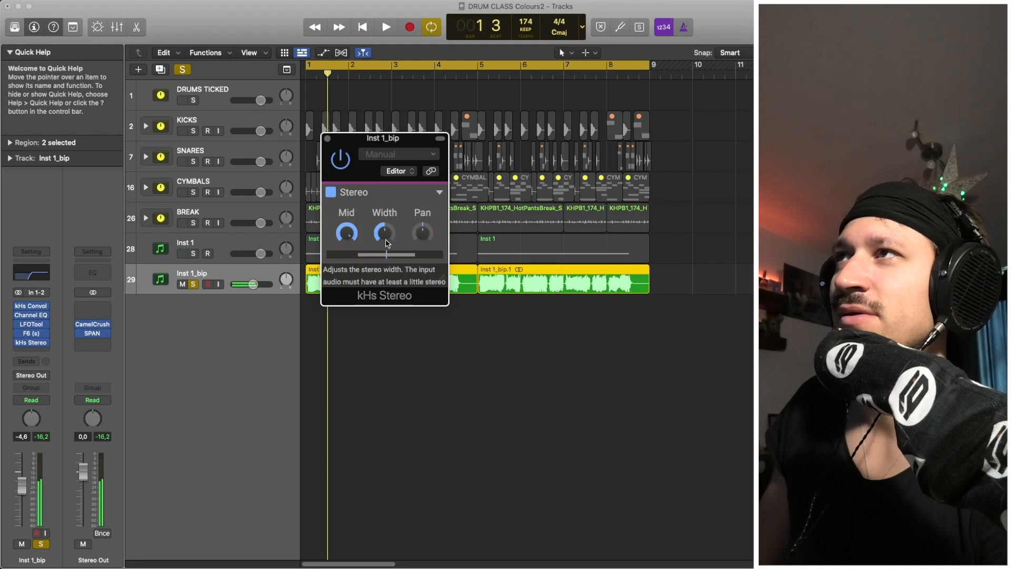
{"action": "left_click_drag", "start_coordinate": [386, 236], "coordinate": [385, 252]}
{"action": "key", "text": "space"}
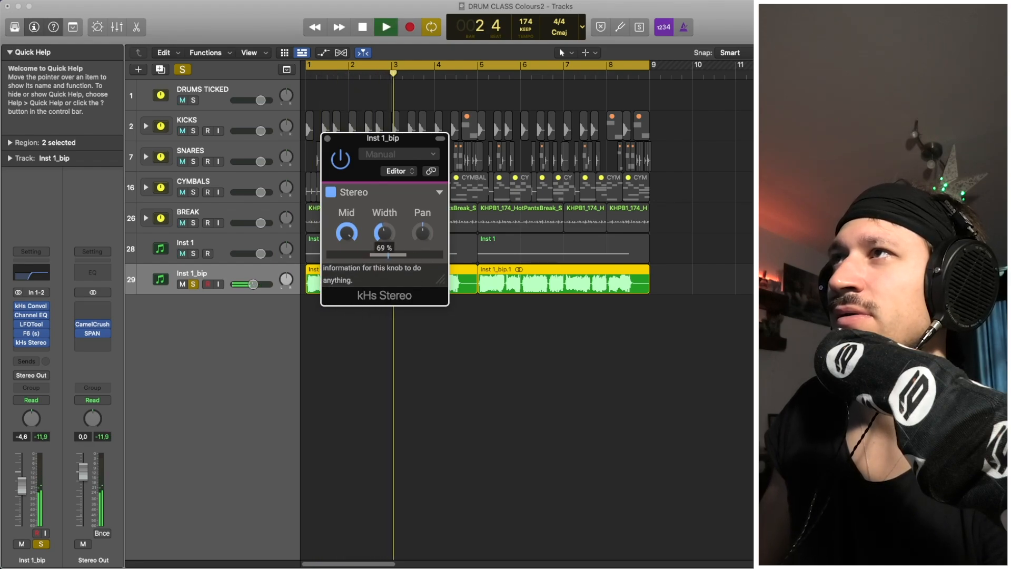
{"action": "key", "text": "space"}
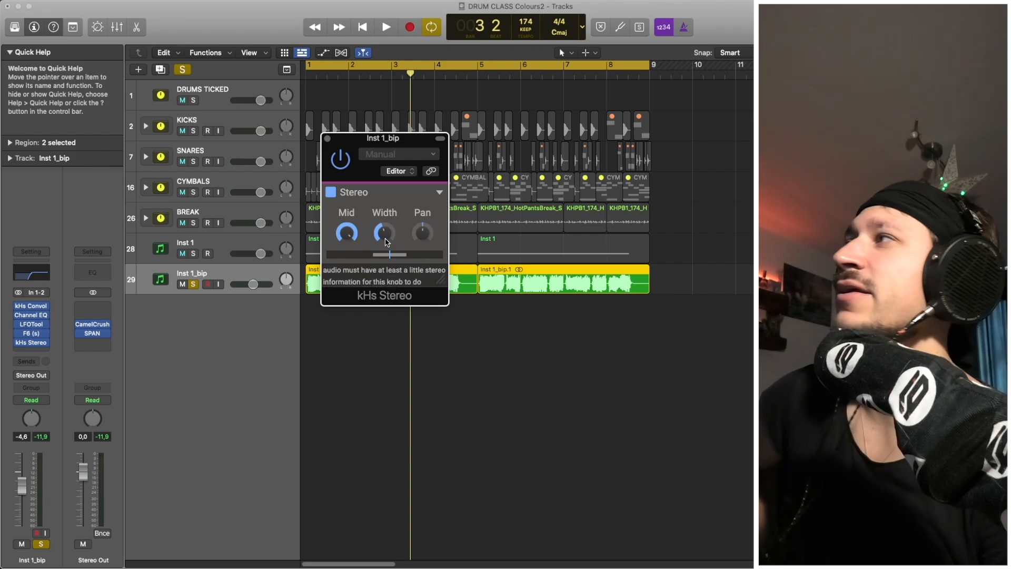
{"action": "left_click", "coordinate": [327, 139]}
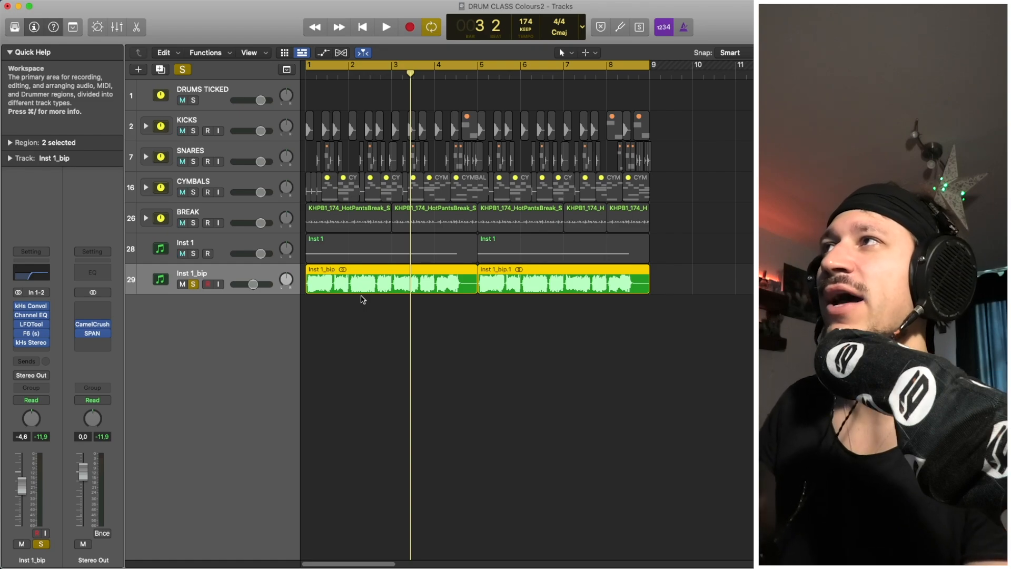
Select the BREAK track to show its Channel EQ, Compressor and CamelCrush strip.
{"action": "left_click", "coordinate": [219, 210]}
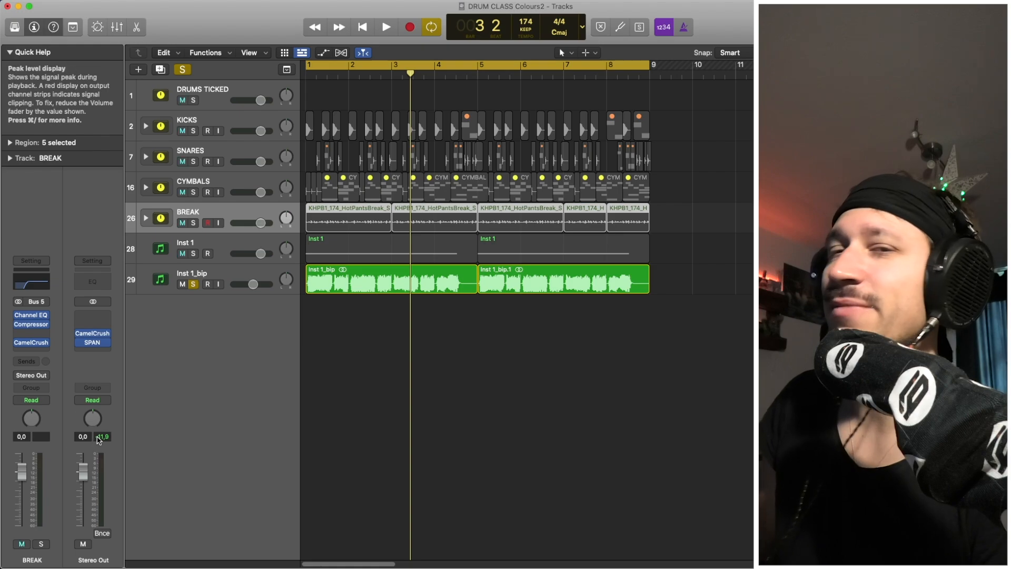